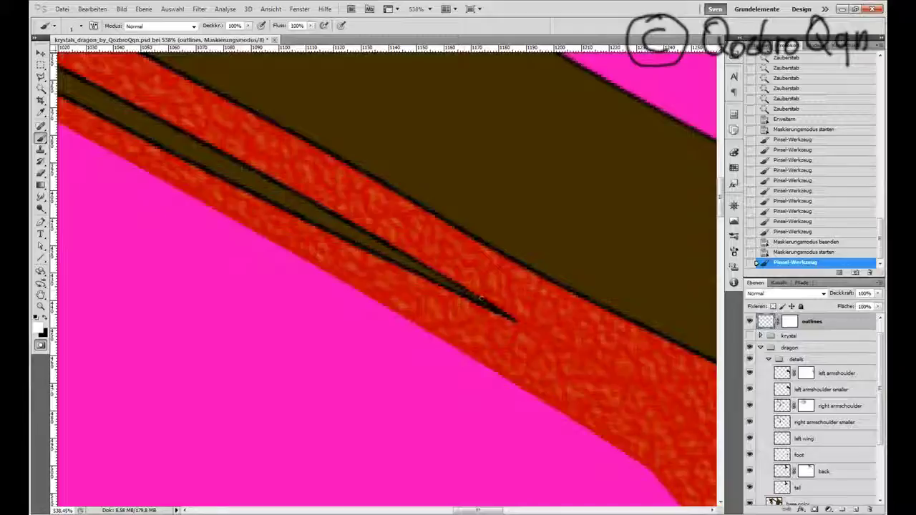
# - Extend the Quick Mask at the narrow tip of the wing membrane and convert the mask back into a selection
pyautogui.moveTo(512, 316); pyautogui.dragTo(520, 323)
pyautogui.press('q')
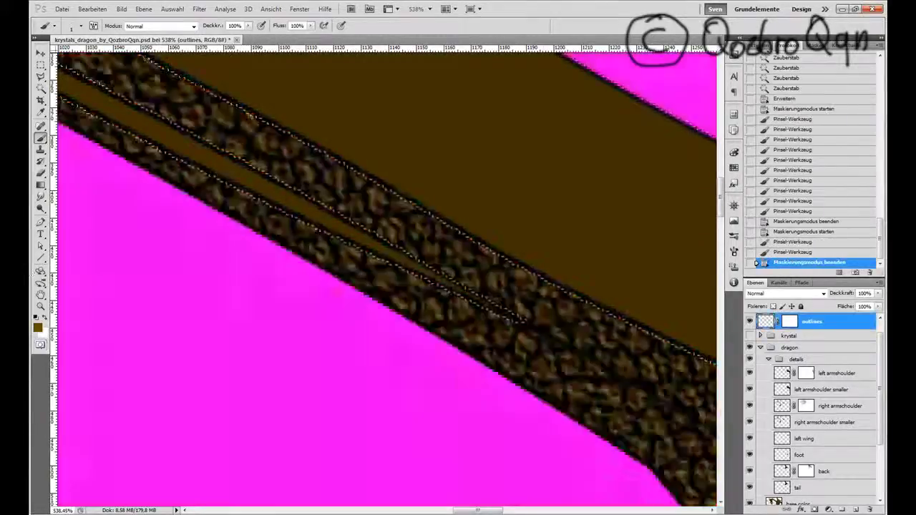
# - Reopen the selection as a Quick Mask and clean up the membrane edges beside the character's arm with a small brush
pyautogui.scroll(-10, 544, 340)
pyautogui.scroll(5, 340, 487)
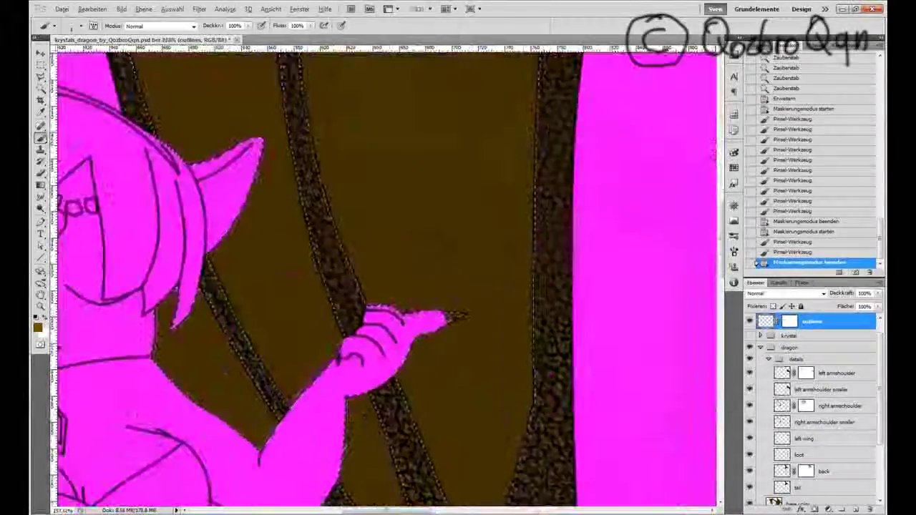
pyautogui.scroll(-2, 340, 487)
pyautogui.scroll(10, 339, 486)
pyautogui.click(40, 345)
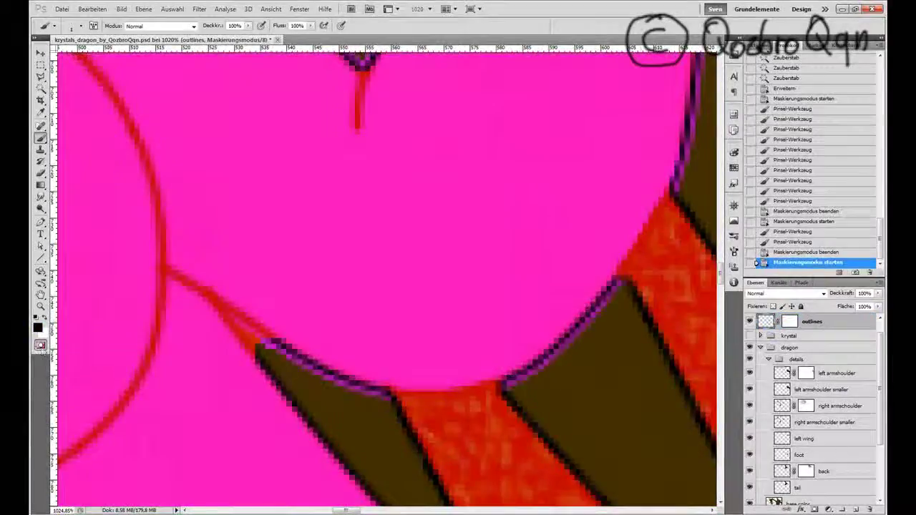
pyautogui.click(303, 367)
pyautogui.scroll(-3, 426, 236)
pyautogui.scroll(4, 426, 236)
pyautogui.click(407, 242)
pyautogui.click(406, 243)
pyautogui.scroll(-3, 321, 331)
pyautogui.scroll(2, 358, 358)
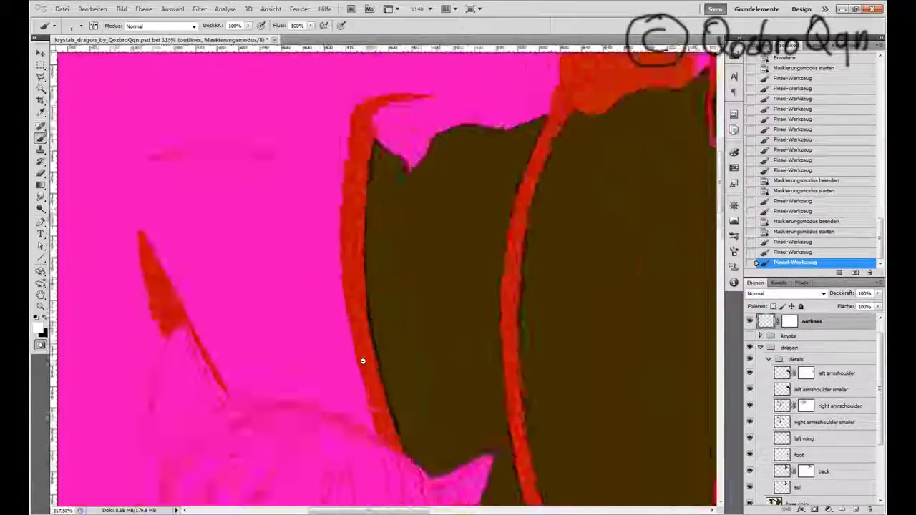
# - Touch up the membrane mask around the character's fingertip with a 15 px brush and turn the mask back into a selection
pyautogui.scroll(-4, 293, 374)
pyautogui.scroll(2, 586, 139)
pyautogui.scroll(-3, 133, 246)
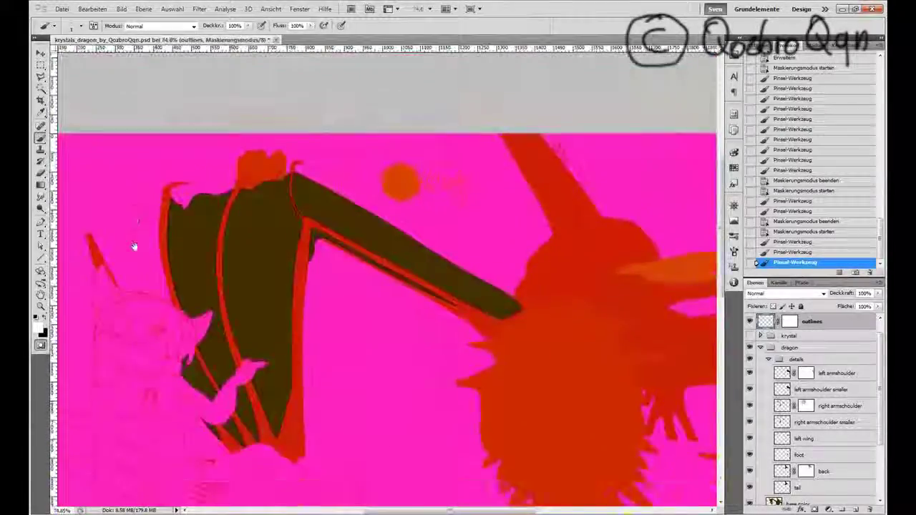
pyautogui.scroll(5, 323, 342)
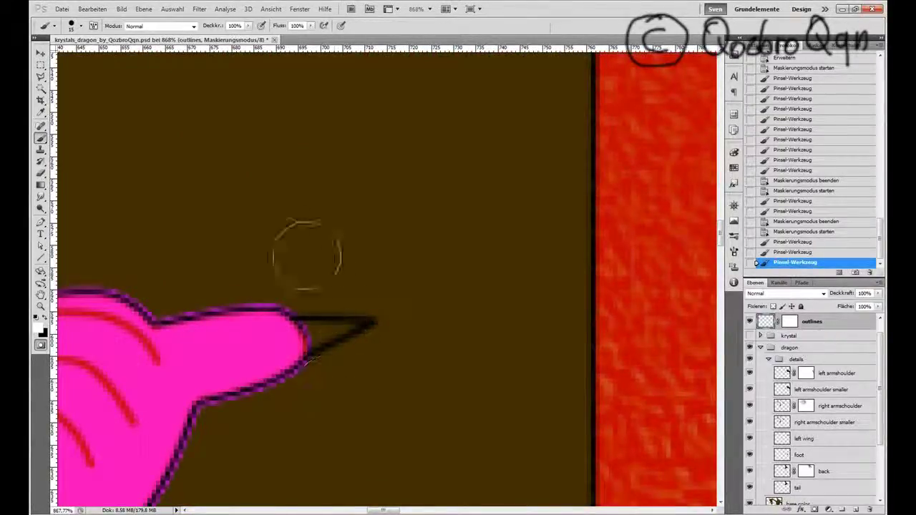
pyautogui.scroll(-5, 307, 254)
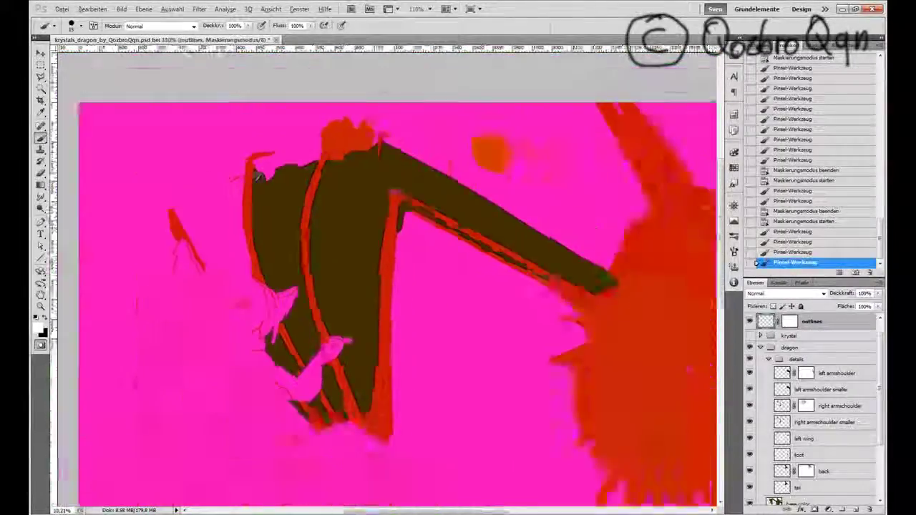
pyautogui.scroll(-3, 257, 174)
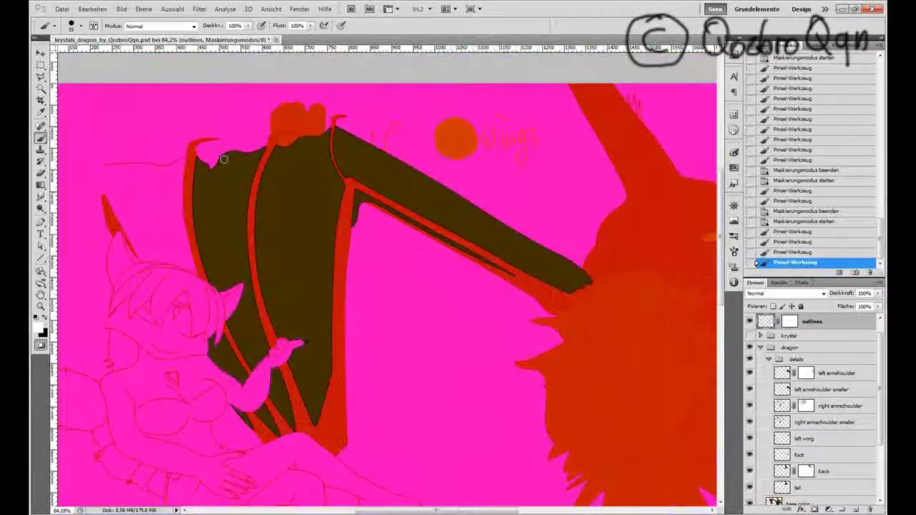
pyautogui.scroll(2, 272, 250)
pyautogui.press('q')
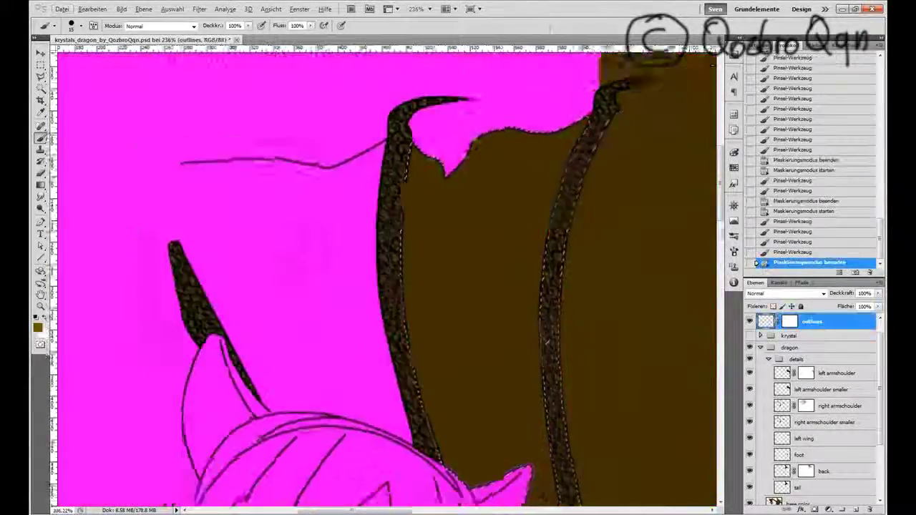
# - Fill the membrane selection with the brown wing colour on a new layer named right wing above left wing, and deselect
pyautogui.scroll(-3, 272, 250)
pyautogui.scroll(1, 489, 306)
pyautogui.click(808, 439)
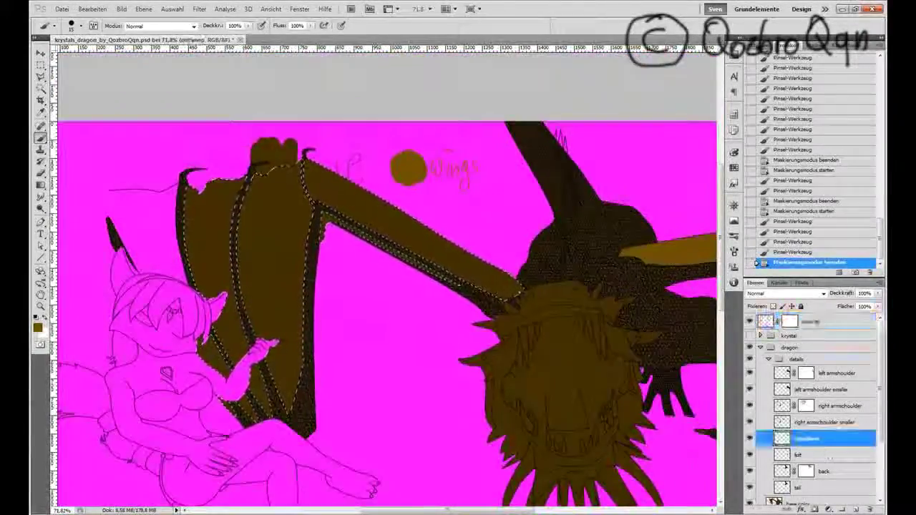
pyautogui.hotkey('ctrl', 'j')
pyautogui.hotkey('shift', 'F5')
pyautogui.press('Return')
pyautogui.hotkey('ctrl', 'd')
# - Try to extend the outer end of the open wing edge line with a black brush stroke, then undo it
pyautogui.scroll(4, 286, 215)
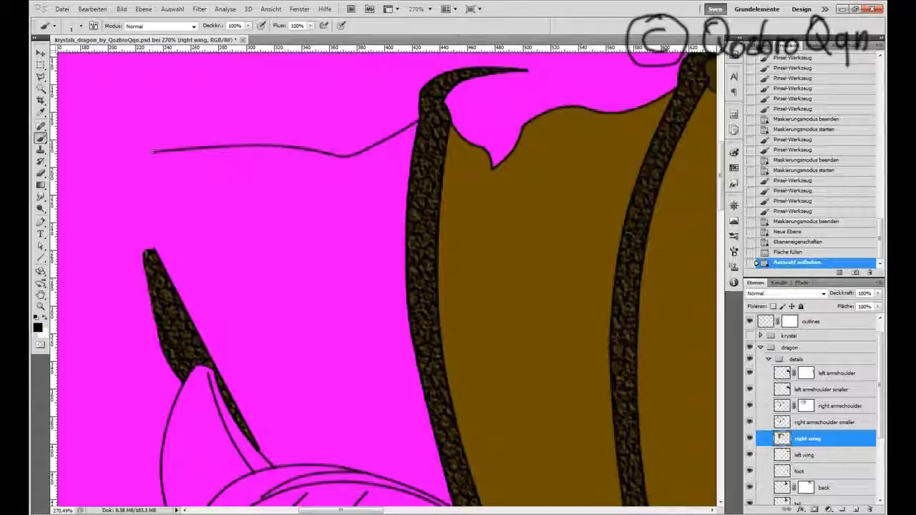
pyautogui.moveTo(152, 151); pyautogui.dragTo(139, 152)
pyautogui.hotkey('ctrl', 'alt', 'z')
pyautogui.hotkey('ctrl', 'alt', 'z')
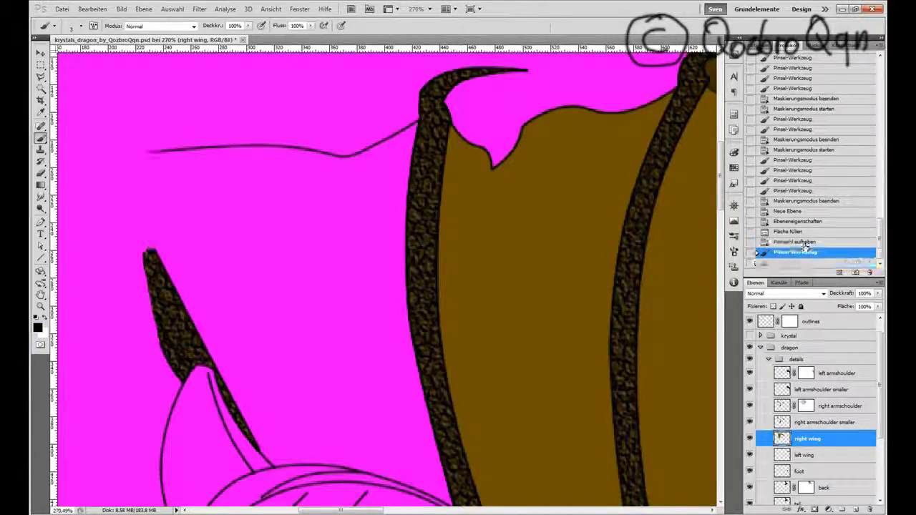
# - Step back in the history to before the outer wing section was filled and replay the states up to the latest one
pyautogui.scroll(-5, 369, 131)
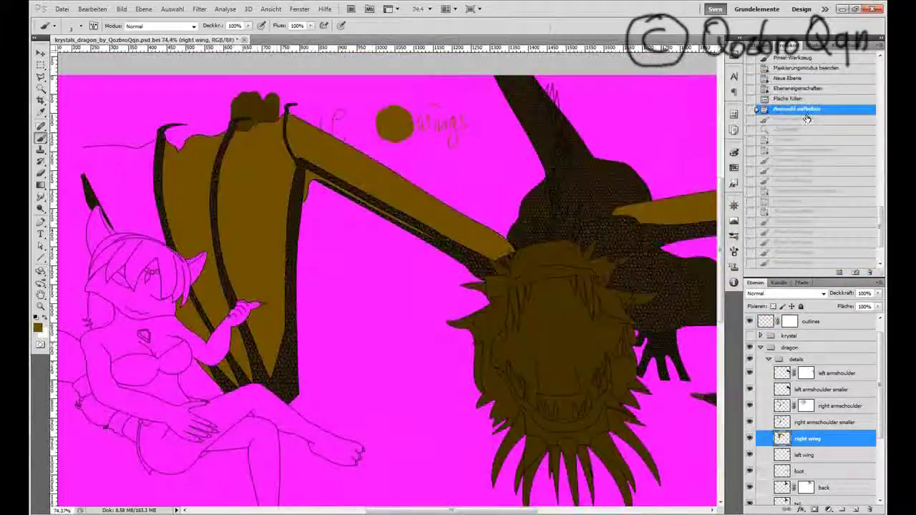
pyautogui.click(100, 203)
pyautogui.click(823, 139)
pyautogui.click(826, 149)
pyautogui.click(833, 160)
pyautogui.click(830, 211)
pyautogui.click(822, 221)
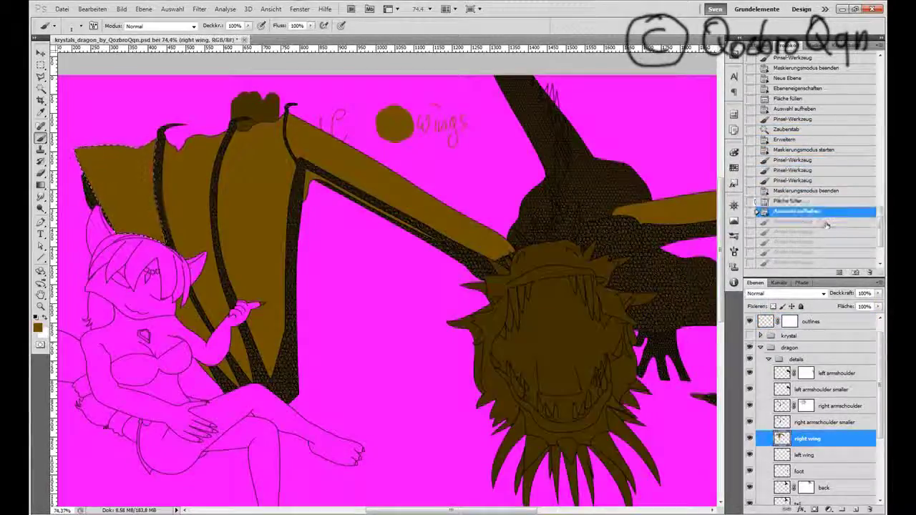
pyautogui.scroll(-2, 819, 208)
pyautogui.click(821, 211)
pyautogui.click(824, 262)
pyautogui.scroll(2, 348, 274)
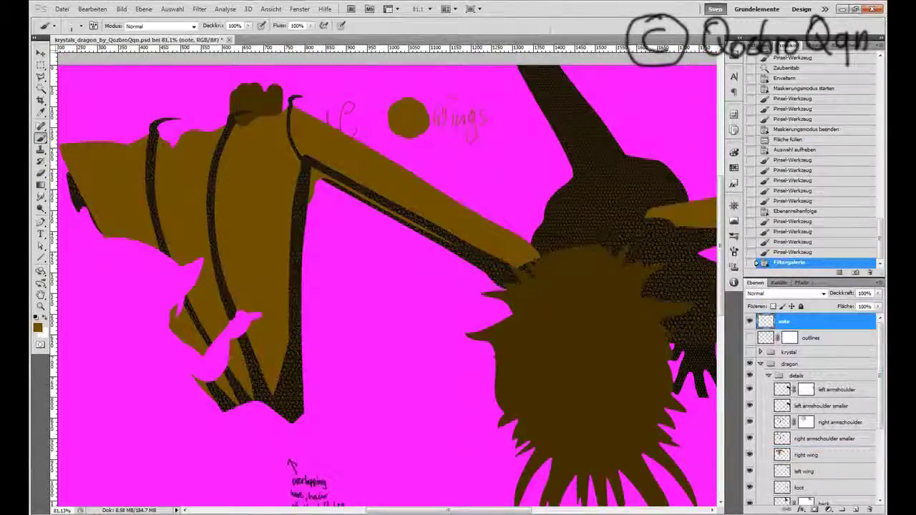
# - Erase the handwritten text below the wing from the note layer and hide that layer
pyautogui.press('e')
pyautogui.scroll(-3, 387, 272)
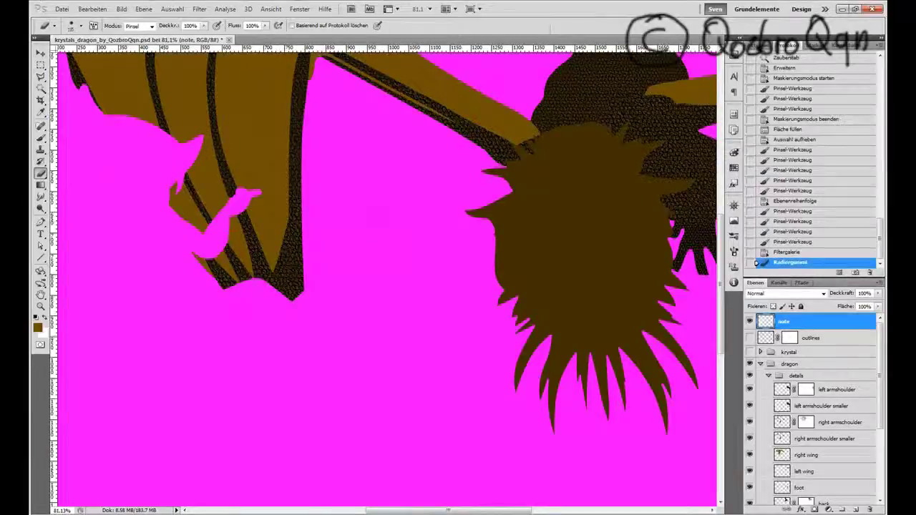
pyautogui.click(749, 322)
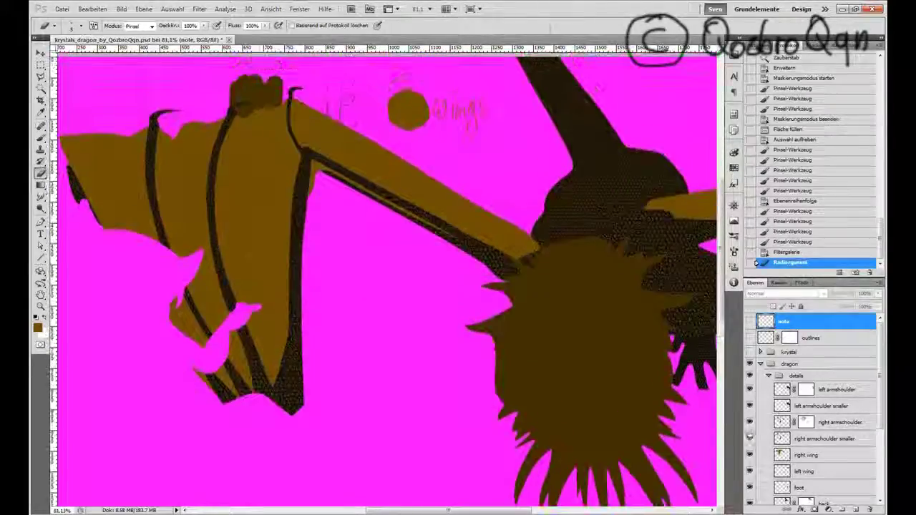
# - Move the wing colour swatch and its label on the colors layer down and away from the wing
pyautogui.scroll(-3, 749, 488)
pyautogui.click(787, 488)
pyautogui.press('v')
pyautogui.moveTo(401, 129); pyautogui.dragTo(235, 458)
pyautogui.scroll(-5, 374, 374)
pyautogui.scroll(5, 655, 252)
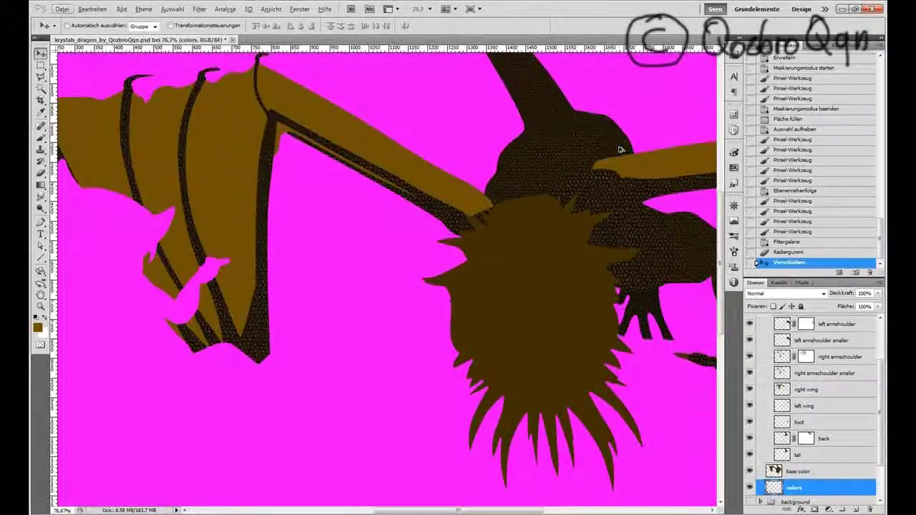
# - Rename the details group as base and move the base color layer into it
pyautogui.scroll(3, 655, 252)
pyautogui.scroll(2, 802, 397)
pyautogui.scroll(-2, 802, 397)
pyautogui.scroll(2, 801, 398)
pyautogui.scroll(2, 656, 393)
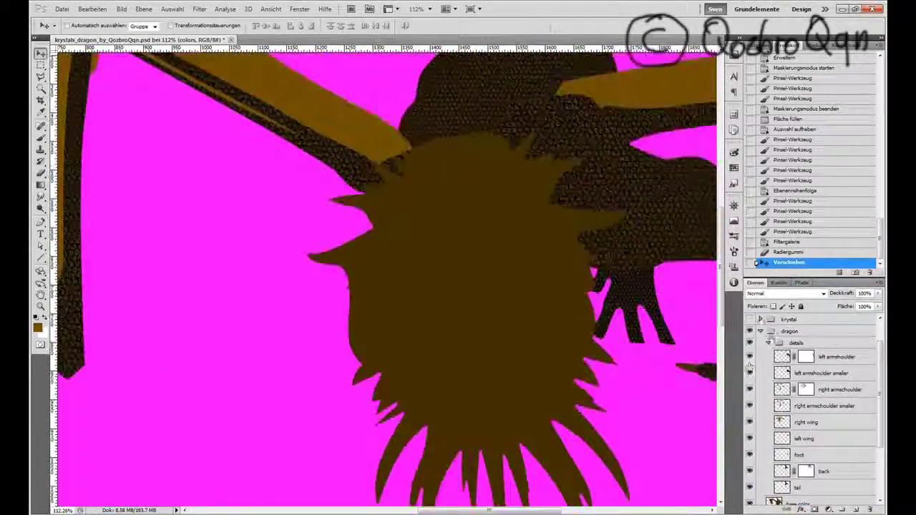
pyautogui.click(761, 319)
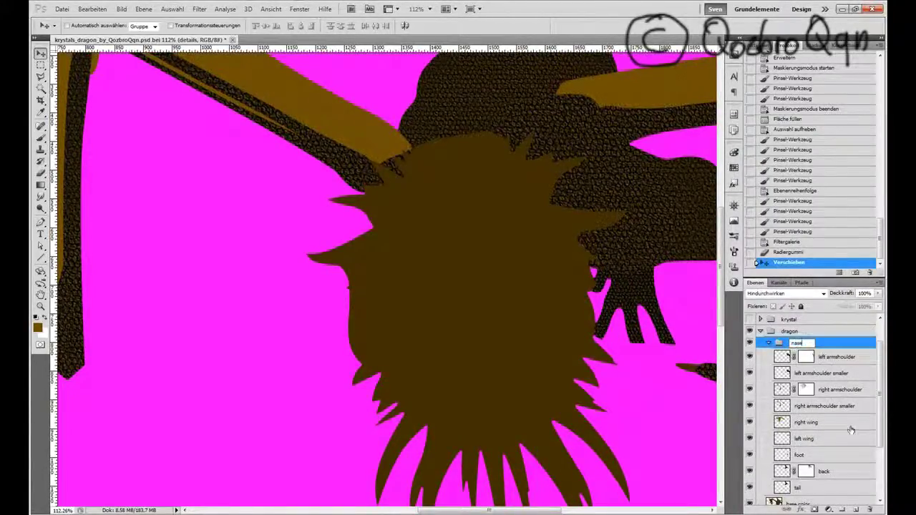
pyautogui.press('Return')
pyautogui.scroll(-3, 819, 401)
pyautogui.moveTo(823, 468); pyautogui.dragTo(809, 319)
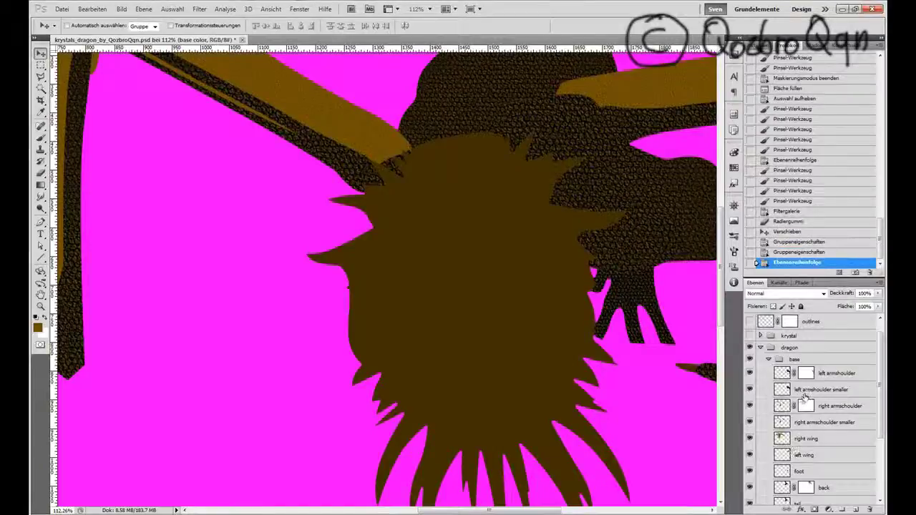
pyautogui.click(799, 360)
# - Isolate the outlines layer at the dragon's upper spikes and make it active for Magic Wand selection
pyautogui.scroll(-2, 815, 400)
pyautogui.scroll(-3, 391, 299)
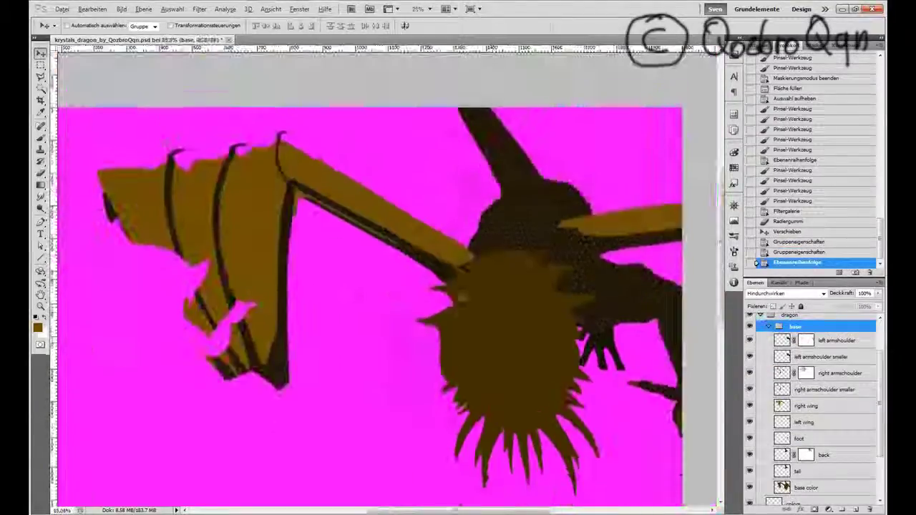
pyautogui.scroll(-1, 390, 299)
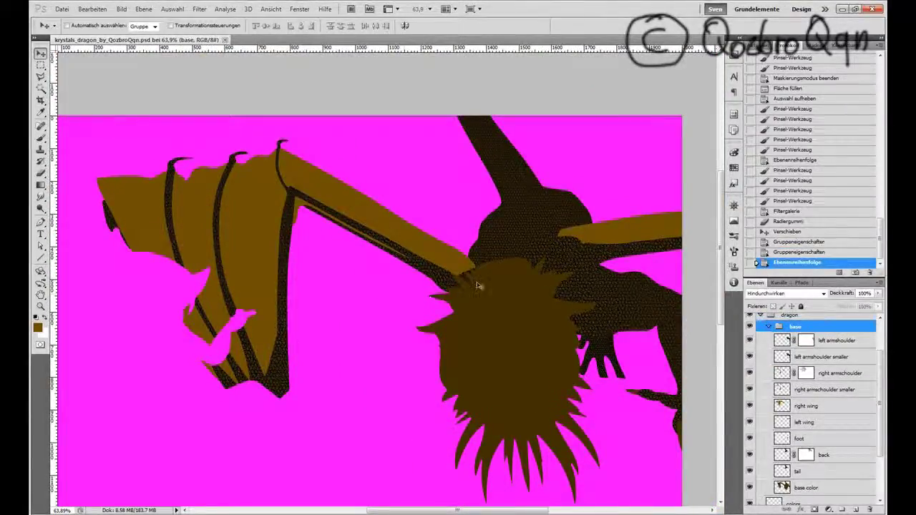
pyautogui.scroll(4, 484, 282)
pyautogui.scroll(5, 512, 180)
pyautogui.keyDown('alt'); pyautogui.click(749, 337); pyautogui.keyUp('alt')
pyautogui.press('w')
pyautogui.click(812, 337)
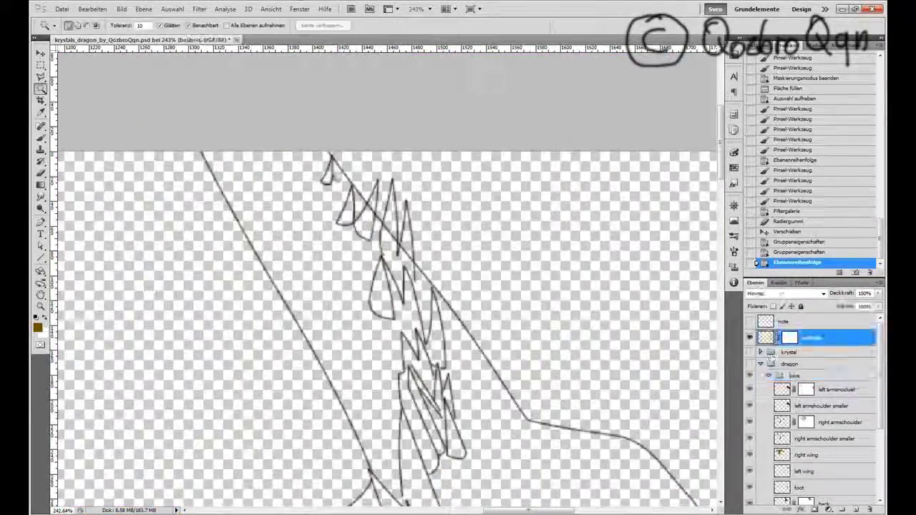
# - Try to select the interiors of the sketched spikes together with the Magic Wand, then drop the selection
pyautogui.click(327, 174)
pyautogui.keyDown('shift'); pyautogui.click(345, 211); pyautogui.keyUp('shift')
pyautogui.keyDown('shift'); pyautogui.click(364, 227); pyautogui.keyUp('shift')
pyautogui.keyDown('shift'); pyautogui.click(395, 236); pyautogui.keyUp('shift')
pyautogui.keyDown('shift'); pyautogui.click(389, 286); pyautogui.keyUp('shift')
pyautogui.keyDown('shift'); pyautogui.click(430, 336); pyautogui.keyUp('shift')
pyautogui.keyDown('shift'); pyautogui.click(436, 430); pyautogui.keyUp('shift')
pyautogui.keyDown('shift'); pyautogui.click(386, 401); pyautogui.keyUp('shift')
pyautogui.hotkey('ctrl', 'd')
# - Create a new layer named spikes at the top of the base group
pyautogui.scroll(3, 332, 150)
pyautogui.click(803, 390)
pyautogui.hotkey('ctrl', 'shift', 'alt', 'n')
pyautogui.press('Return')
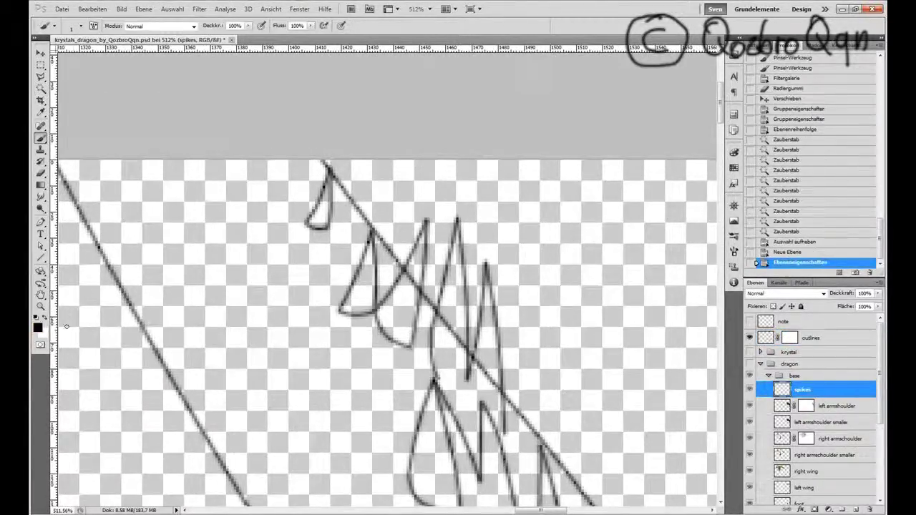
# - Try to fill the topmost spike by brushing in black on the outlines layer
pyautogui.press('d')
pyautogui.scroll(3, 344, 292)
pyautogui.hotkey('alt', ']')
pyautogui.press('b')
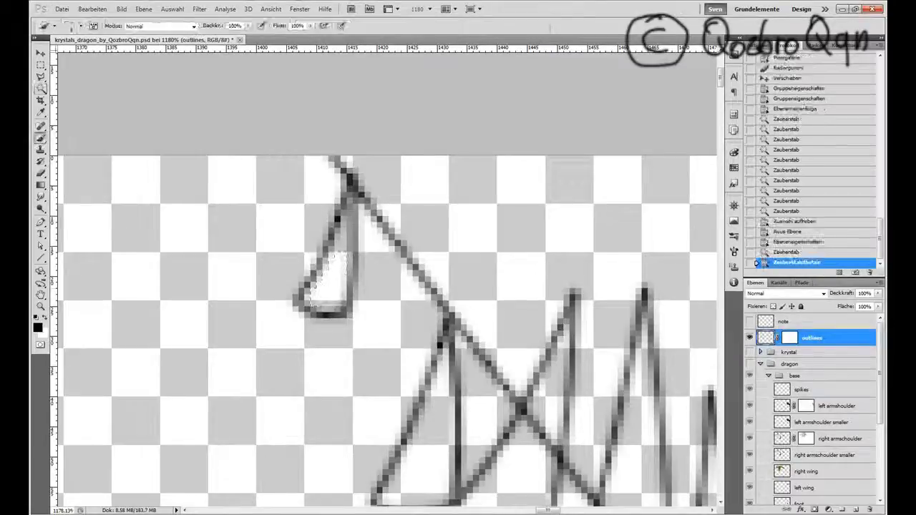
pyautogui.moveTo(334, 269)
pyautogui.mouseDown()
pyautogui.moveTo(306, 302)
pyautogui.moveTo(349, 222)
pyautogui.moveTo(343, 208)
pyautogui.mouseUp()
pyautogui.rightClick(357, 294)
pyautogui.press('Return')
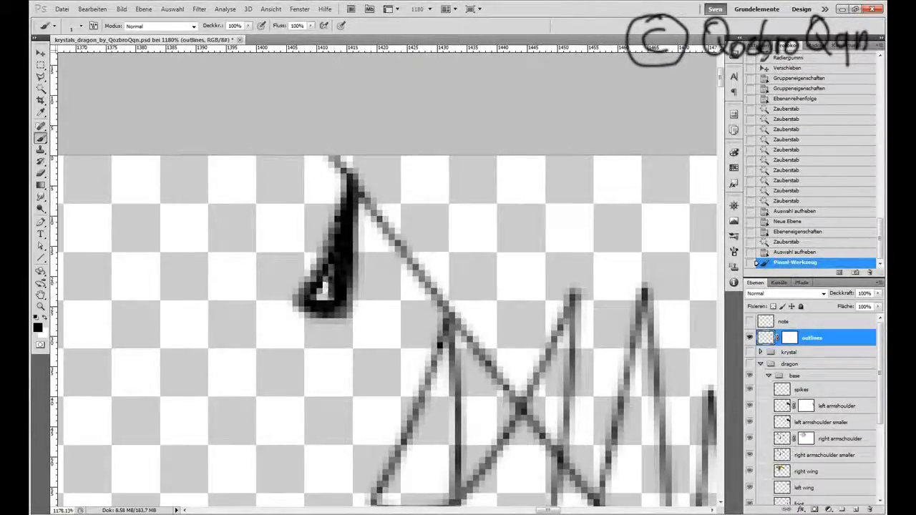
pyautogui.moveTo(339, 270); pyautogui.dragTo(334, 304)
# - Try to brush the next two spikes black on the outlines layer, then revert all the spike painting through the history
pyautogui.scroll(-5, 391, 328)
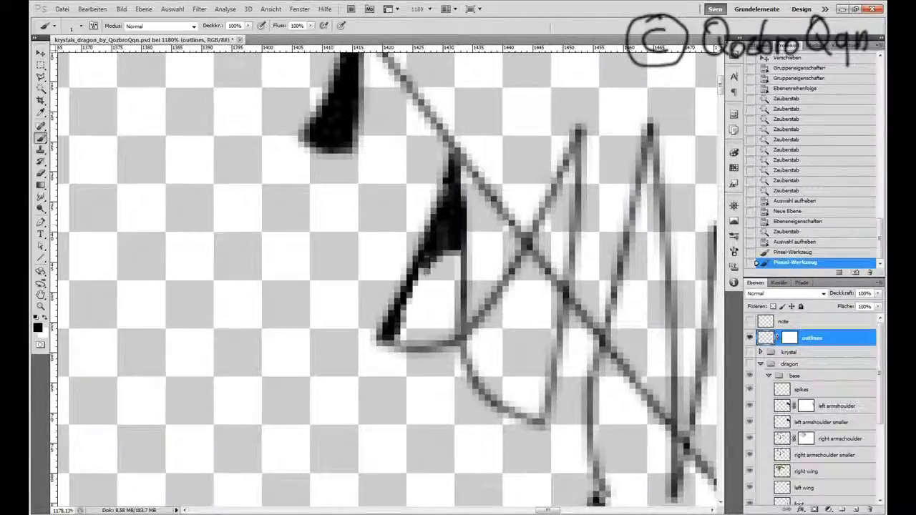
pyautogui.moveTo(430, 279)
pyautogui.mouseDown()
pyautogui.moveTo(430, 266)
pyautogui.moveTo(412, 326)
pyautogui.moveTo(436, 336)
pyautogui.mouseUp()
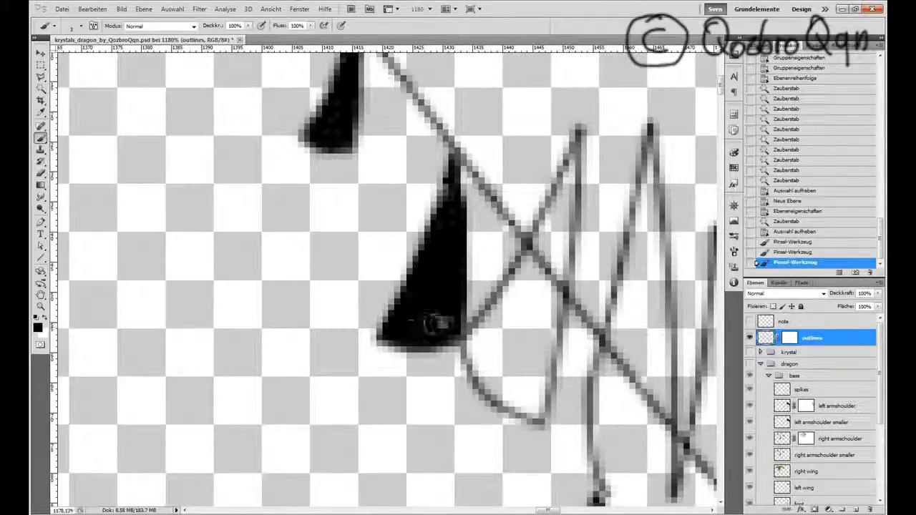
pyautogui.moveTo(440, 223)
pyautogui.mouseDown()
pyautogui.moveTo(451, 192)
pyautogui.moveTo(465, 207)
pyautogui.mouseUp()
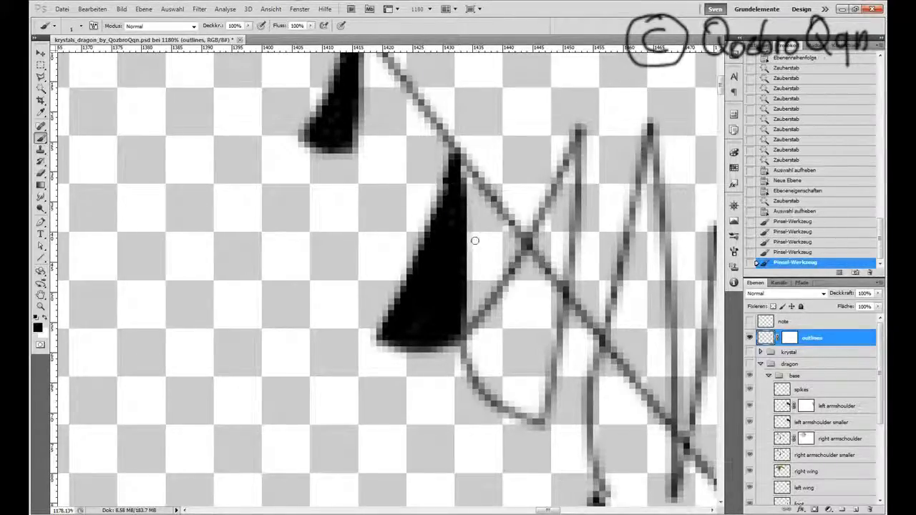
pyautogui.moveTo(467, 335); pyautogui.dragTo(529, 249)
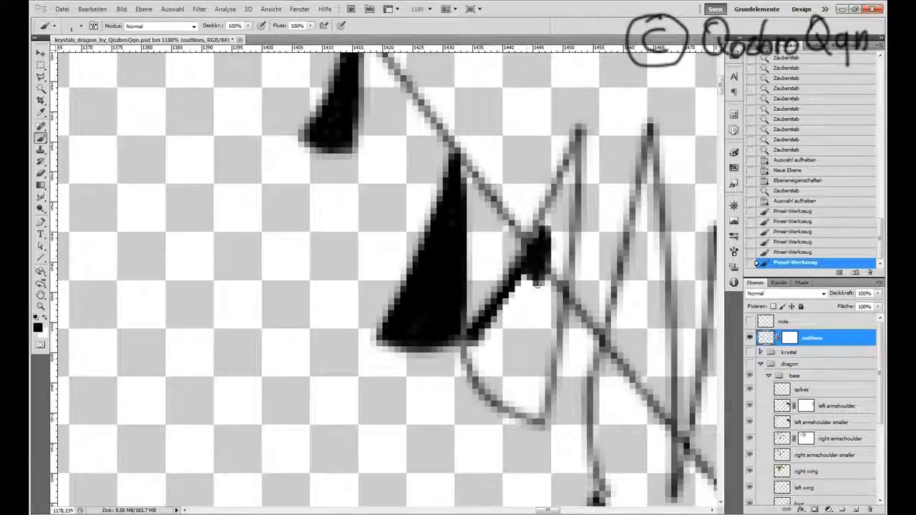
pyautogui.click(758, 190)
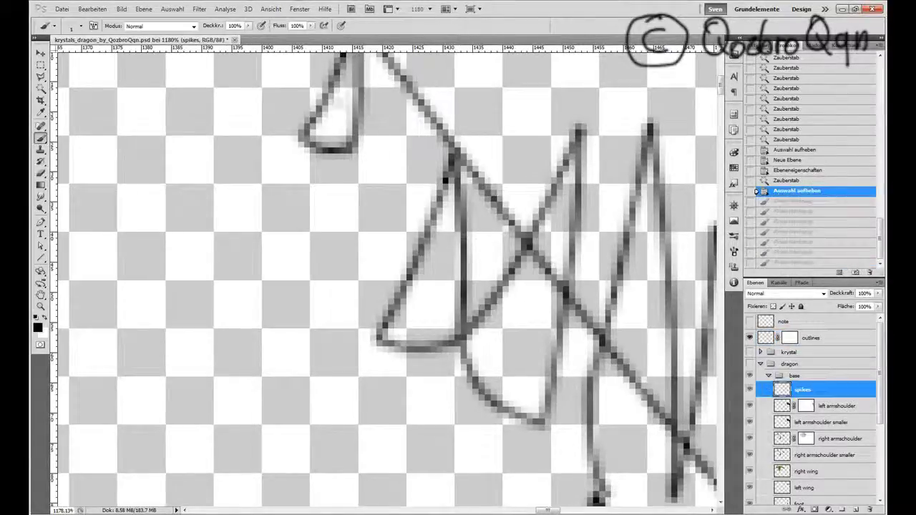
# - Paint the topmost spike solid black on the spikes layer, with the other layers in the base group hidden
pyautogui.scroll(3, 395, 198)
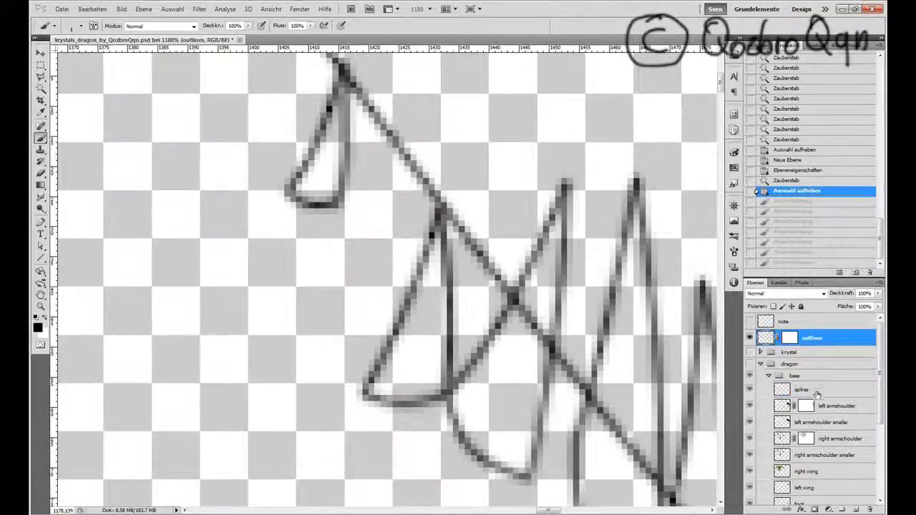
pyautogui.click(300, 179)
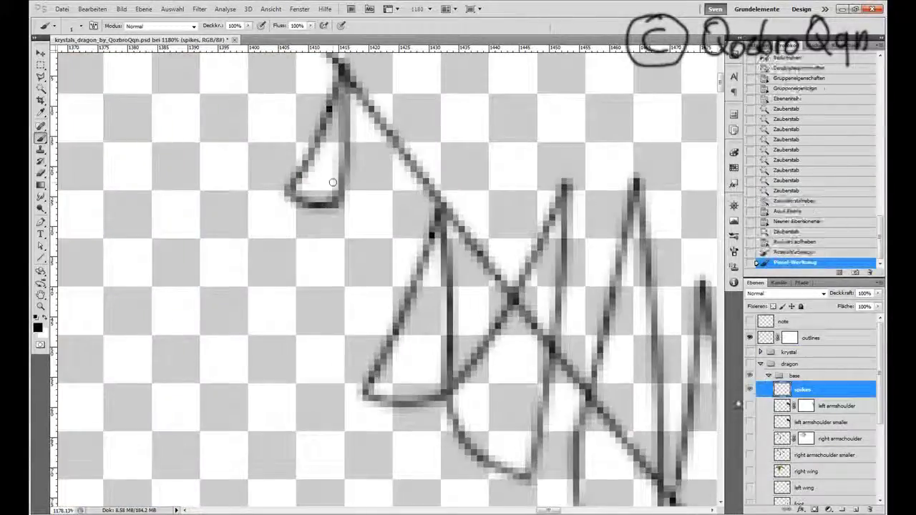
pyautogui.moveTo(332, 182)
pyautogui.mouseDown()
pyautogui.moveTo(315, 168)
pyautogui.moveTo(331, 108)
pyautogui.mouseUp()
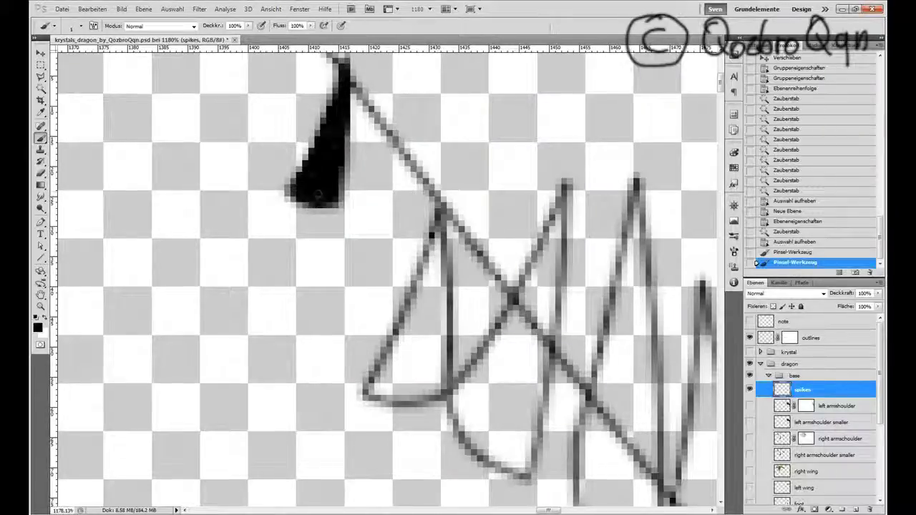
# - Paint the second and third spikes solid black up to their outlines on the spikes layer
pyautogui.moveTo(393, 336); pyautogui.dragTo(400, 315)
pyautogui.moveTo(390, 357)
pyautogui.mouseDown()
pyautogui.moveTo(416, 341)
pyautogui.moveTo(431, 366)
pyautogui.moveTo(419, 397)
pyautogui.mouseUp()
pyautogui.moveTo(418, 318)
pyautogui.mouseDown()
pyautogui.moveTo(415, 286)
pyautogui.moveTo(439, 265)
pyautogui.moveTo(429, 236)
pyautogui.moveTo(444, 211)
pyautogui.mouseUp()
pyautogui.moveTo(455, 392)
pyautogui.mouseDown()
pyautogui.moveTo(479, 445)
pyautogui.moveTo(503, 474)
pyautogui.moveTo(523, 477)
pyautogui.moveTo(475, 370)
pyautogui.moveTo(497, 345)
pyautogui.mouseUp()
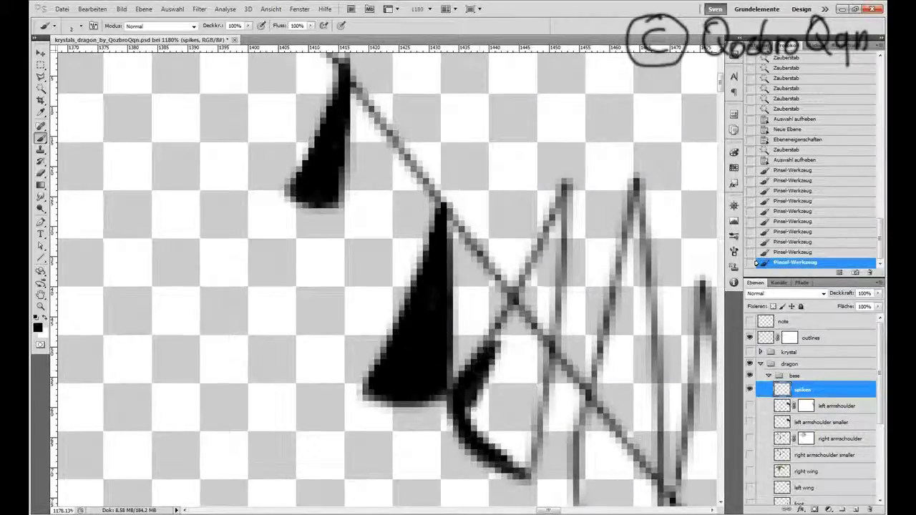
pyautogui.moveTo(498, 426)
pyautogui.mouseDown()
pyautogui.moveTo(524, 439)
pyautogui.moveTo(512, 358)
pyautogui.moveTo(529, 307)
pyautogui.moveTo(543, 422)
pyautogui.mouseUp()
pyautogui.moveTo(544, 336)
pyautogui.mouseDown()
pyautogui.moveTo(533, 265)
pyautogui.moveTo(561, 204)
pyautogui.moveTo(545, 289)
pyautogui.mouseUp()
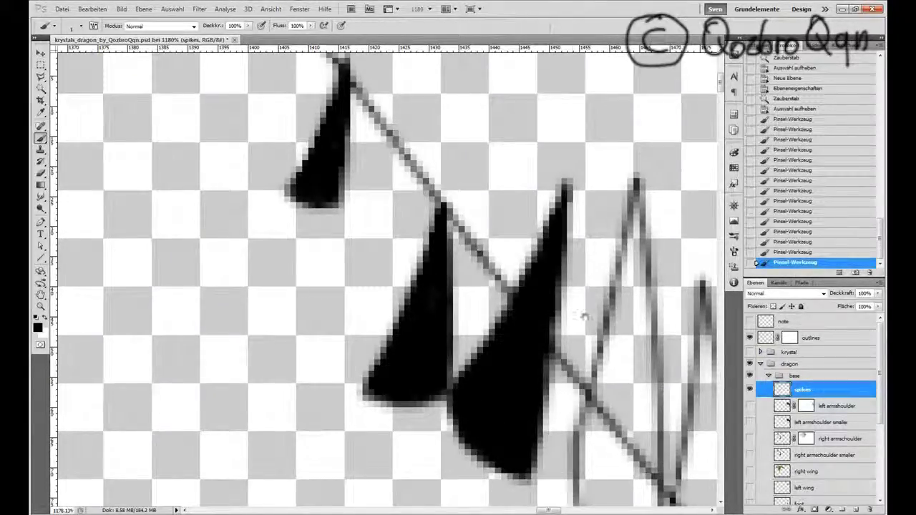
# - Paint the fourth and fifth spikes solid black on the spikes layer, erasing the paint that spills between and below them
pyautogui.moveTo(583, 314); pyautogui.dragTo(504, 276)
pyautogui.moveTo(519, 357)
pyautogui.mouseDown()
pyautogui.moveTo(540, 243)
pyautogui.moveTo(565, 197)
pyautogui.moveTo(532, 301)
pyautogui.mouseUp()
pyautogui.moveTo(554, 203)
pyautogui.mouseDown()
pyautogui.moveTo(552, 159)
pyautogui.moveTo(573, 343)
pyautogui.moveTo(543, 430)
pyautogui.moveTo(551, 465)
pyautogui.moveTo(510, 438)
pyautogui.moveTo(480, 316)
pyautogui.mouseUp()
pyautogui.moveTo(480, 315)
pyautogui.mouseDown()
pyautogui.moveTo(493, 365)
pyautogui.moveTo(503, 351)
pyautogui.moveTo(454, 266)
pyautogui.moveTo(402, 270)
pyautogui.moveTo(445, 257)
pyautogui.moveTo(465, 229)
pyautogui.moveTo(458, 164)
pyautogui.moveTo(420, 256)
pyautogui.moveTo(416, 349)
pyautogui.mouseUp()
pyautogui.moveTo(458, 279)
pyautogui.mouseDown()
pyautogui.moveTo(462, 140)
pyautogui.moveTo(492, 315)
pyautogui.moveTo(465, 82)
pyautogui.mouseUp()
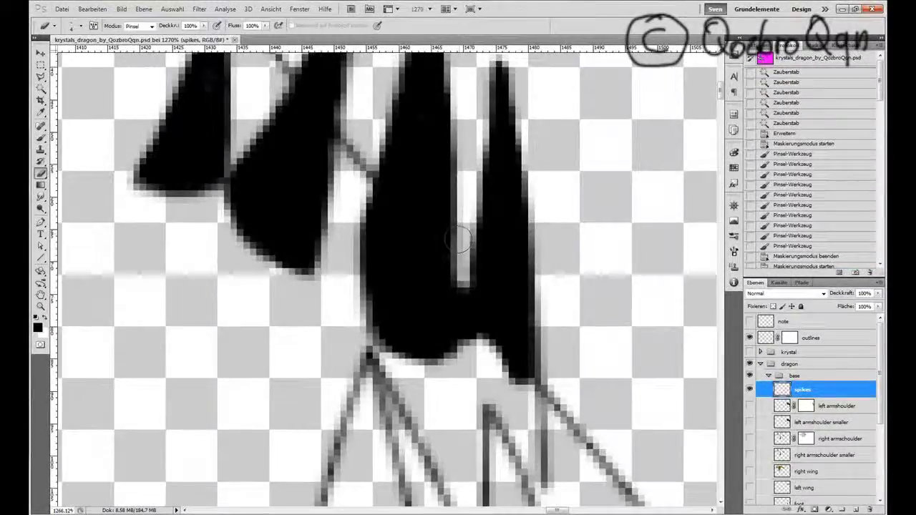
pyautogui.moveTo(463, 326); pyautogui.dragTo(462, 283)
pyautogui.moveTo(469, 250)
pyautogui.mouseDown()
pyautogui.moveTo(469, 336)
pyautogui.moveTo(497, 379)
pyautogui.mouseUp()
pyautogui.press('b')
pyautogui.moveTo(478, 340); pyautogui.dragTo(476, 218)
# - Paint the large teardrop-shaped spike below the fourth spike solid black
pyautogui.moveTo(315, 248); pyautogui.dragTo(314, 86)
pyautogui.moveTo(411, 307); pyautogui.dragTo(376, 175)
pyautogui.moveTo(372, 229)
pyautogui.mouseDown()
pyautogui.moveTo(356, 192)
pyautogui.moveTo(304, 275)
pyautogui.moveTo(336, 394)
pyautogui.moveTo(407, 418)
pyautogui.moveTo(394, 265)
pyautogui.moveTo(343, 322)
pyautogui.moveTo(379, 379)
pyautogui.mouseUp()
pyautogui.moveTo(358, 179); pyautogui.dragTo(342, 108)
pyautogui.moveTo(366, 181)
pyautogui.mouseDown()
pyautogui.moveTo(418, 235)
pyautogui.moveTo(443, 318)
pyautogui.moveTo(462, 351)
pyautogui.mouseUp()
pyautogui.moveTo(437, 404); pyautogui.dragTo(465, 337)
pyautogui.moveTo(440, 387); pyautogui.dragTo(427, 354)
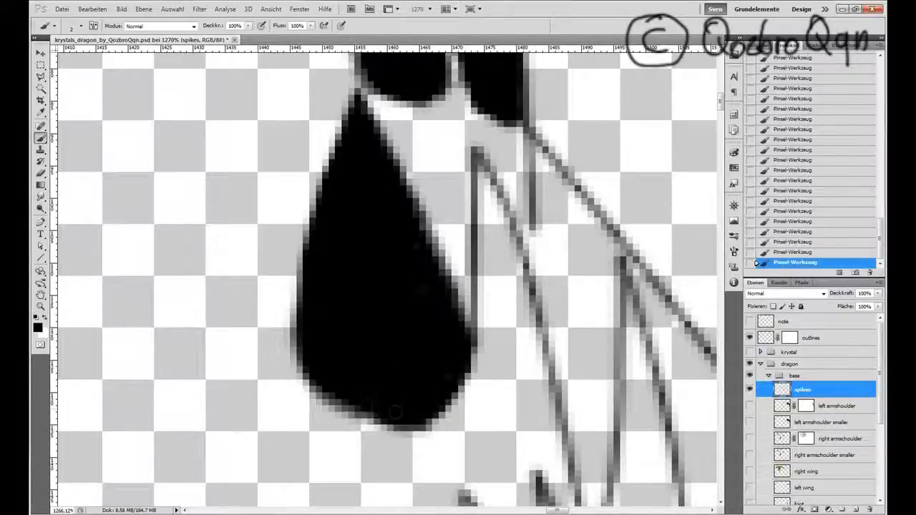
# - Extend the black fill of the fifth spike down towards its pointed lower tip
pyautogui.moveTo(485, 300); pyautogui.dragTo(370, 343)
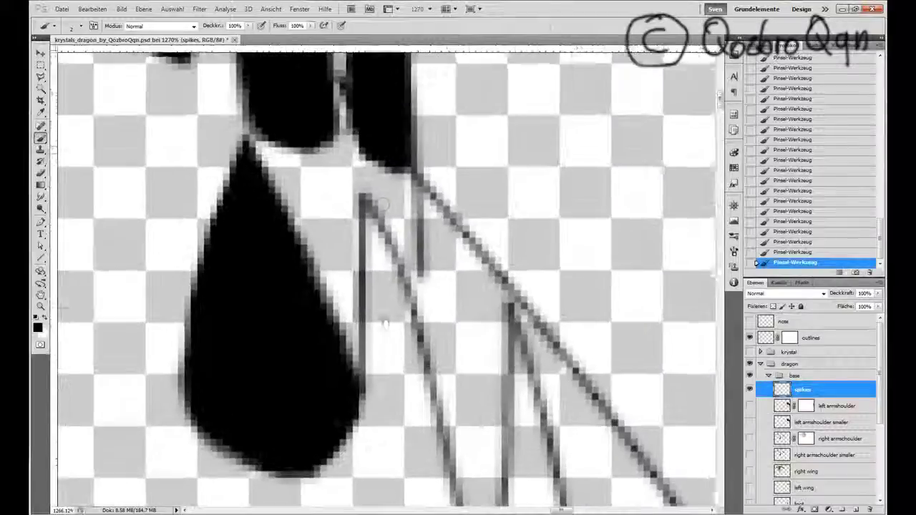
pyautogui.hotkey('ctrl', 'r')
pyautogui.moveTo(351, 107)
pyautogui.mouseDown()
pyautogui.moveTo(354, 215)
pyautogui.moveTo(387, 229)
pyautogui.moveTo(415, 279)
pyautogui.mouseUp()
pyautogui.scroll(-4, 379, 279)
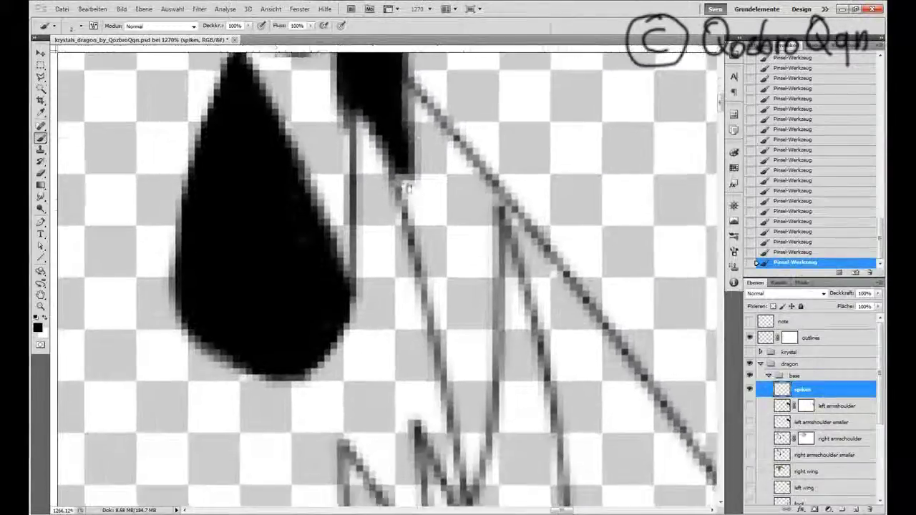
# - Rename the spikes layer as tail spikes 1
pyautogui.doubleClick(804, 390)
pyautogui.write('tail spikes')
pyautogui.press('Return')
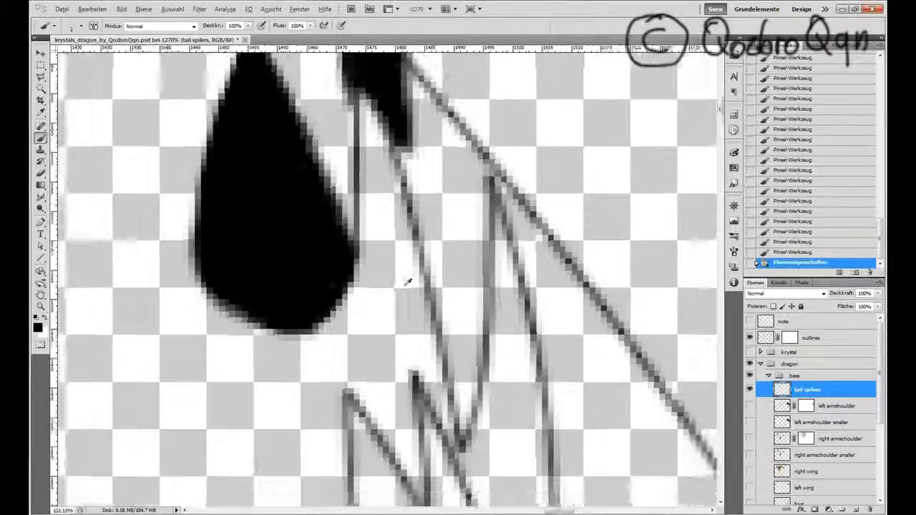
pyautogui.scroll(-5, 411, 272)
pyautogui.scroll(3, 411, 272)
pyautogui.press('Return')
# - Create a new layer named tailspikes 2 above tail spikes 1
pyautogui.click(857, 510)
pyautogui.doubleClick(805, 390)
pyautogui.write('tailspikes 2')
# - Touch up the lower end of the fifth spike in black on the tail spikes 1 layer, undoing the excess stroke
pyautogui.click(815, 406)
pyautogui.scroll(3, 299, 54)
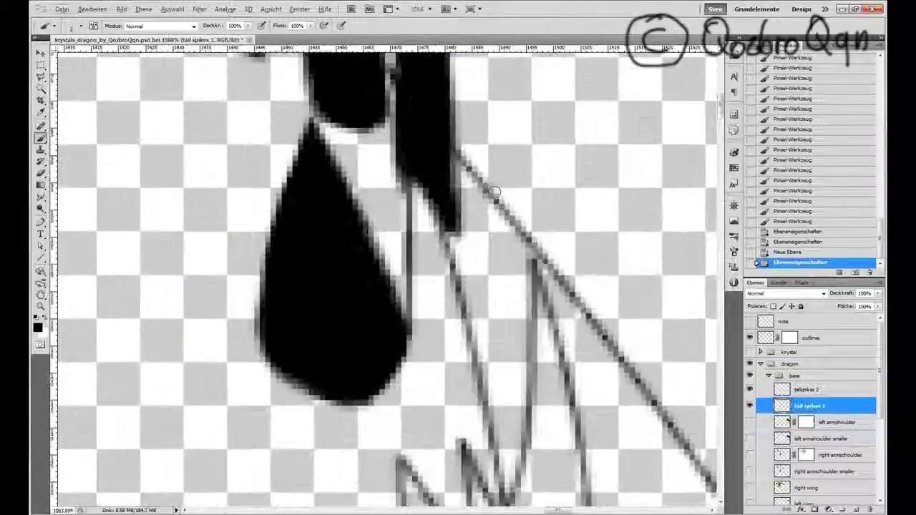
pyautogui.moveTo(399, 188); pyautogui.dragTo(409, 223)
pyautogui.moveTo(449, 230); pyautogui.dragTo(461, 261)
pyautogui.moveTo(401, 184); pyautogui.dragTo(412, 215)
pyautogui.moveTo(411, 180)
pyautogui.mouseDown()
pyautogui.moveTo(454, 270)
pyautogui.moveTo(429, 265)
pyautogui.mouseUp()
pyautogui.hotkey('ctrl', 'z')
pyautogui.hotkey('ctrl', 'z')
# - Paint the long spike below the fifth one solid black on the tailspikes 2 layer, with tail spikes 1 hidden
pyautogui.click(808, 390)
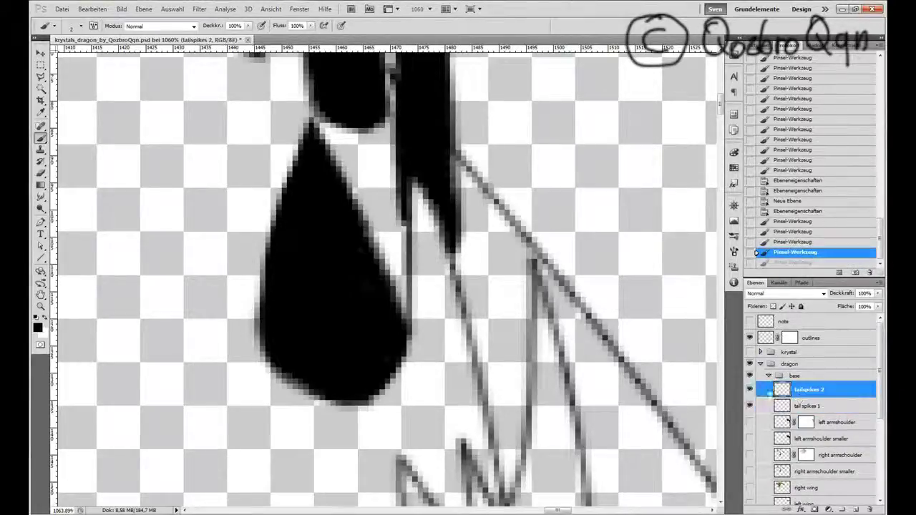
pyautogui.click(749, 406)
pyautogui.moveTo(433, 239)
pyautogui.mouseDown()
pyautogui.moveTo(449, 302)
pyautogui.moveTo(413, 215)
pyautogui.moveTo(428, 271)
pyautogui.mouseUp()
pyautogui.moveTo(448, 307)
pyautogui.mouseDown()
pyautogui.moveTo(467, 366)
pyautogui.moveTo(401, 332)
pyautogui.mouseUp()
pyautogui.moveTo(425, 265)
pyautogui.mouseDown()
pyautogui.moveTo(417, 153)
pyautogui.moveTo(466, 289)
pyautogui.moveTo(452, 277)
pyautogui.moveTo(400, 266)
pyautogui.mouseUp()
pyautogui.moveTo(458, 283); pyautogui.dragTo(491, 392)
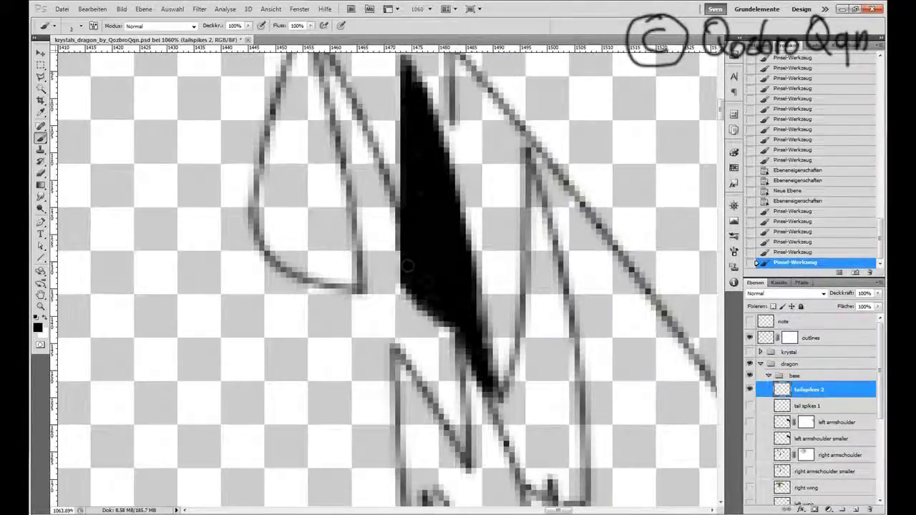
pyautogui.moveTo(405, 265)
pyautogui.mouseDown()
pyautogui.moveTo(411, 358)
pyautogui.moveTo(429, 386)
pyautogui.moveTo(458, 336)
pyautogui.moveTo(450, 399)
pyautogui.moveTo(430, 387)
pyautogui.moveTo(436, 393)
pyautogui.mouseUp()
# - Paint the tall spike to the right of the long one solid black on the tailspikes 2 layer
pyautogui.moveTo(491, 256); pyautogui.dragTo(462, 199)
pyautogui.moveTo(469, 336); pyautogui.dragTo(485, 367)
pyautogui.moveTo(542, 377)
pyautogui.mouseDown()
pyautogui.moveTo(510, 287)
pyautogui.moveTo(478, 319)
pyautogui.moveTo(520, 277)
pyautogui.mouseUp()
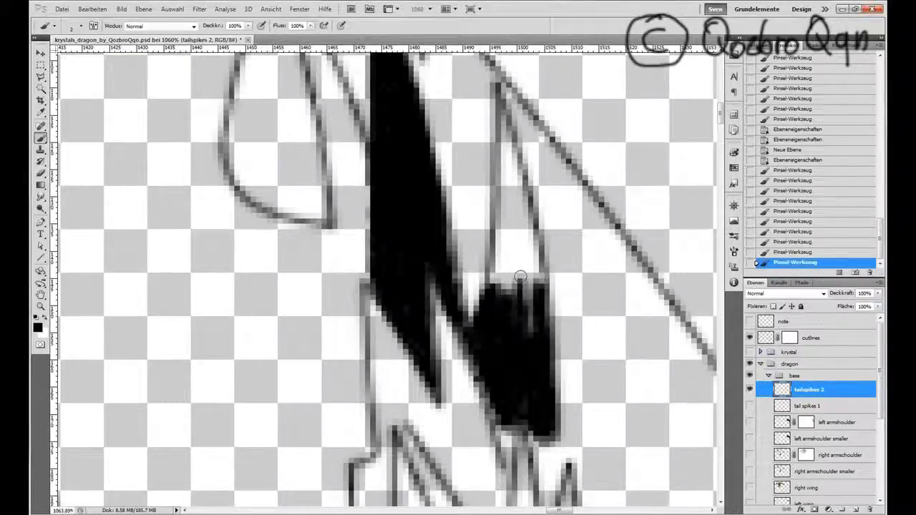
pyautogui.moveTo(534, 415); pyautogui.dragTo(526, 438)
pyautogui.moveTo(504, 322)
pyautogui.mouseDown()
pyautogui.moveTo(490, 264)
pyautogui.moveTo(515, 240)
pyautogui.moveTo(501, 286)
pyautogui.mouseUp()
pyautogui.moveTo(501, 247)
pyautogui.mouseDown()
pyautogui.moveTo(495, 172)
pyautogui.moveTo(533, 286)
pyautogui.mouseUp()
pyautogui.moveTo(529, 286); pyautogui.dragTo(523, 375)
pyautogui.moveTo(492, 229); pyautogui.dragTo(483, 269)
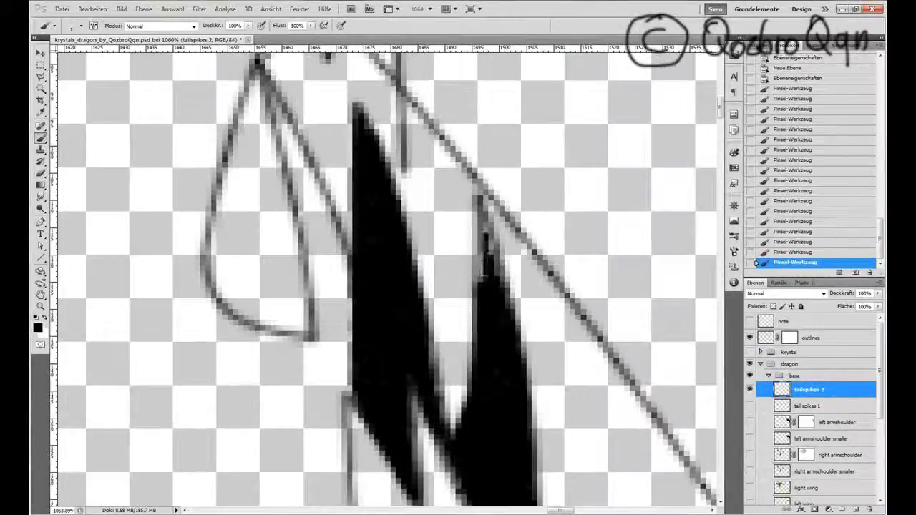
pyautogui.moveTo(490, 322)
pyautogui.mouseDown()
pyautogui.moveTo(484, 235)
pyautogui.moveTo(474, 286)
pyautogui.moveTo(453, 255)
pyautogui.moveTo(447, 365)
pyautogui.moveTo(430, 361)
pyautogui.moveTo(458, 322)
pyautogui.moveTo(399, 243)
pyautogui.mouseUp()
pyautogui.hscroll(-2, 558, 368)
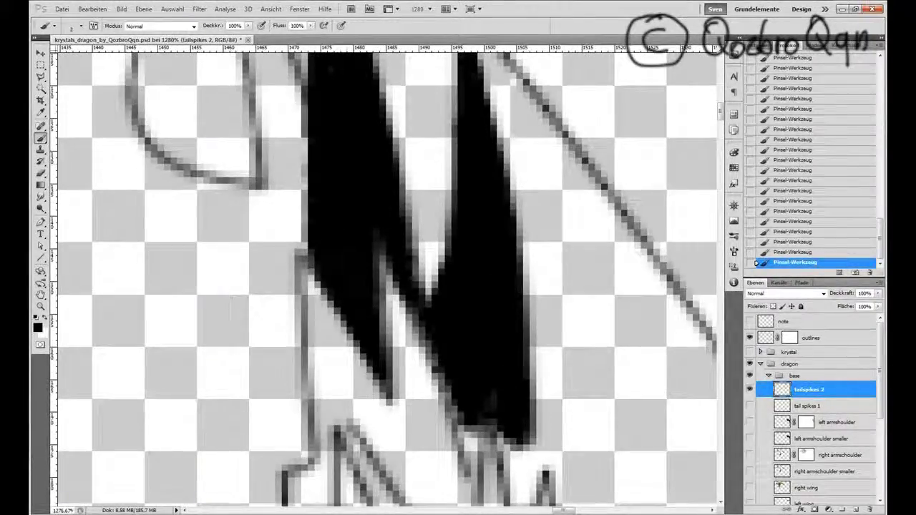
# - Paint the small pointed spike and the thin diagonal spike further down the tail solid black on tailspikes 2
pyautogui.scroll(-6, 472, 284)
pyautogui.hscroll(2, 472, 284)
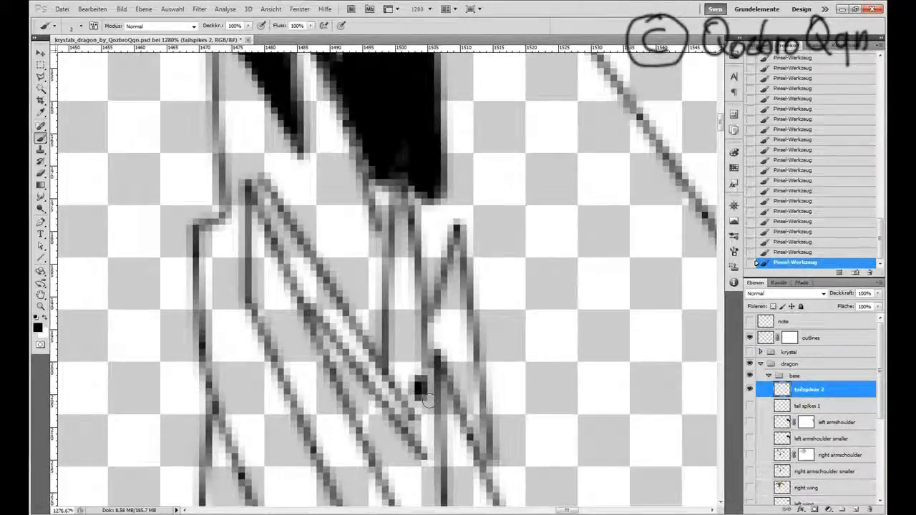
pyautogui.moveTo(476, 444)
pyautogui.mouseDown()
pyautogui.moveTo(443, 300)
pyautogui.moveTo(465, 358)
pyautogui.moveTo(454, 240)
pyautogui.moveTo(454, 321)
pyautogui.mouseUp()
pyautogui.scroll(-2, 429, 314)
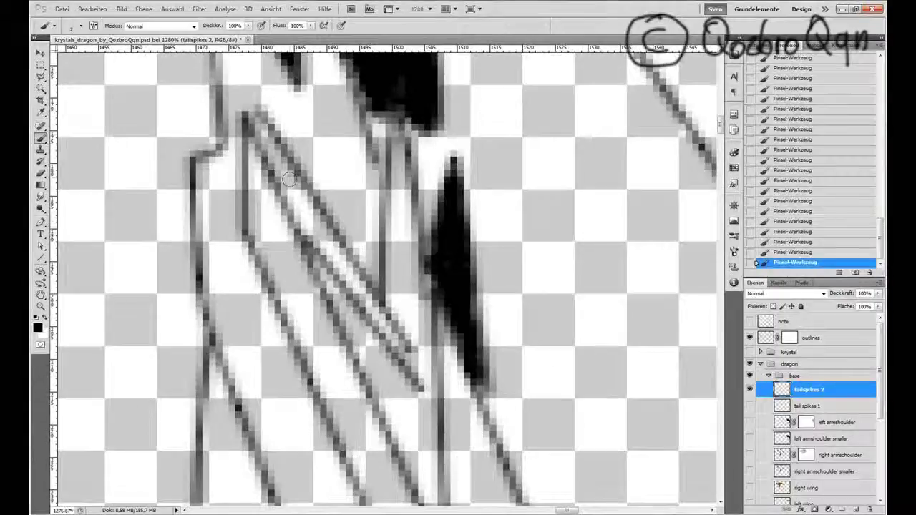
pyautogui.moveTo(265, 153)
pyautogui.mouseDown()
pyautogui.moveTo(412, 356)
pyautogui.moveTo(413, 374)
pyautogui.moveTo(386, 322)
pyautogui.mouseUp()
pyautogui.moveTo(422, 375); pyautogui.dragTo(261, 118)
# - Paint the long, wide diagonal spike beside the thin one solid black on tailspikes 2
pyautogui.scroll(-5, 285, 169)
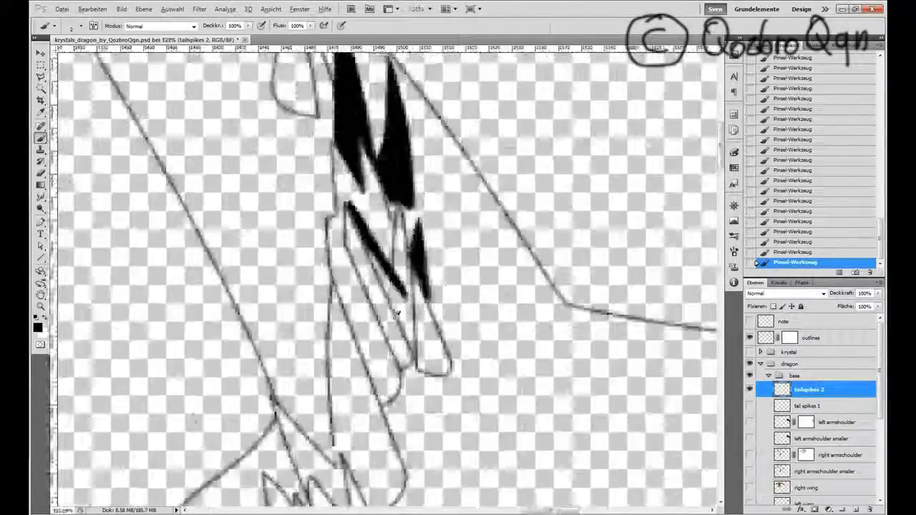
pyautogui.scroll(-2, 396, 313)
pyautogui.scroll(4, 395, 315)
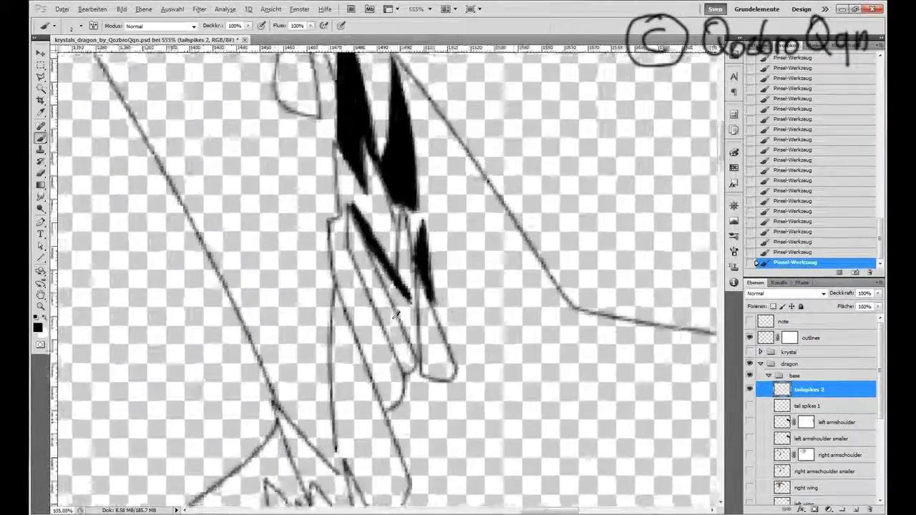
pyautogui.moveTo(339, 247)
pyautogui.mouseDown()
pyautogui.moveTo(306, 184)
pyautogui.moveTo(339, 259)
pyautogui.moveTo(332, 293)
pyautogui.moveTo(352, 293)
pyautogui.moveTo(373, 332)
pyautogui.moveTo(332, 273)
pyautogui.moveTo(357, 376)
pyautogui.moveTo(339, 316)
pyautogui.moveTo(377, 339)
pyautogui.moveTo(401, 394)
pyautogui.moveTo(363, 374)
pyautogui.moveTo(373, 382)
pyautogui.moveTo(377, 422)
pyautogui.moveTo(388, 388)
pyautogui.moveTo(389, 432)
pyautogui.mouseUp()
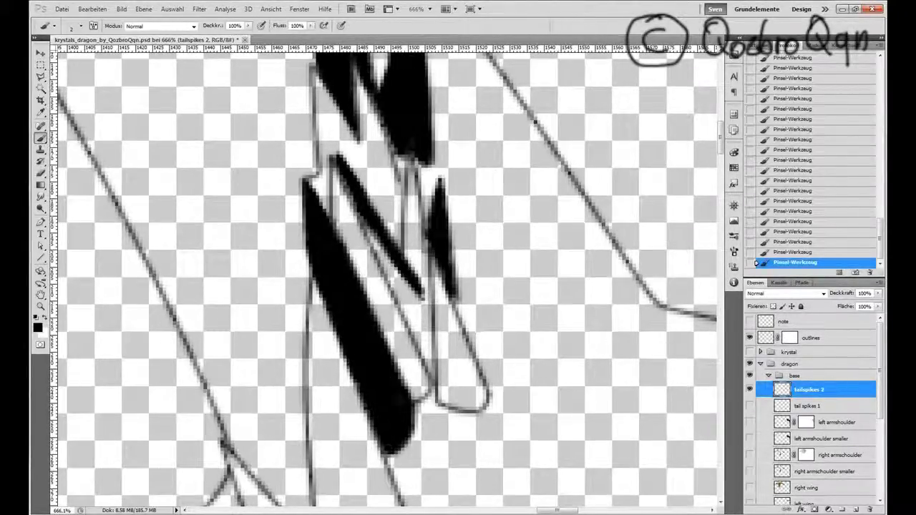
pyautogui.hotkey('ctrl', '-')
pyautogui.hotkey('ctrl', '+')
pyautogui.press('[')
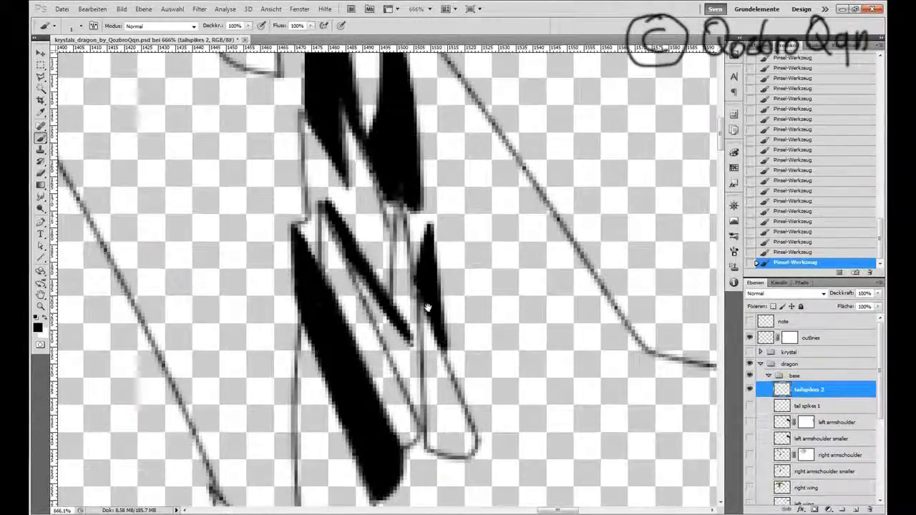
# - Paint the next long spike down the tail solid black, from its narrow tip to its rounded end
pyautogui.moveTo(426, 307)
pyautogui.mouseDown()
pyautogui.moveTo(430, 197)
pyautogui.moveTo(459, 35)
pyautogui.mouseUp()
pyautogui.press(']')
pyautogui.moveTo(361, 338); pyautogui.dragTo(373, 388)
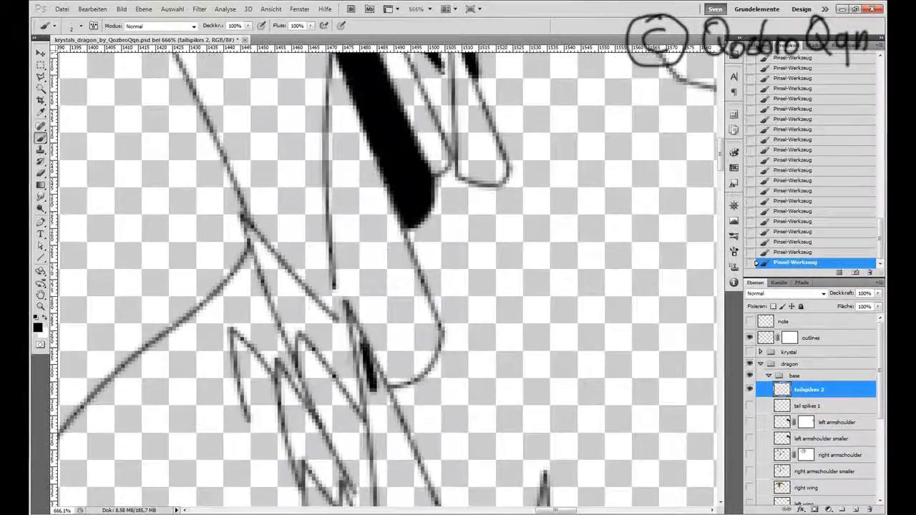
pyautogui.moveTo(353, 319); pyautogui.dragTo(379, 411)
pyautogui.moveTo(430, 286); pyautogui.dragTo(415, 232)
pyautogui.moveTo(335, 251); pyautogui.dragTo(338, 270)
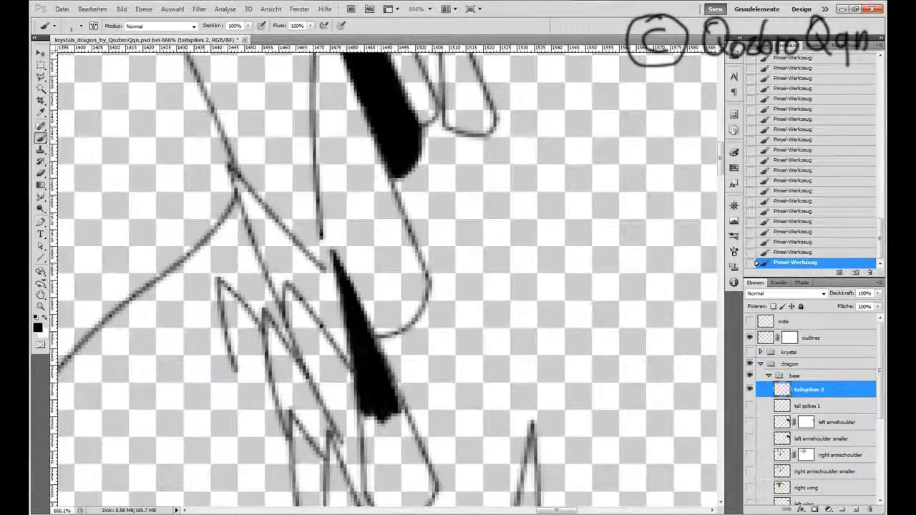
pyautogui.moveTo(412, 427)
pyautogui.mouseDown()
pyautogui.moveTo(425, 461)
pyautogui.moveTo(381, 406)
pyautogui.moveTo(367, 475)
pyautogui.moveTo(382, 342)
pyautogui.mouseUp()
pyautogui.moveTo(372, 382)
pyautogui.mouseDown()
pyautogui.moveTo(390, 400)
pyautogui.moveTo(421, 369)
pyautogui.moveTo(383, 368)
pyautogui.mouseUp()
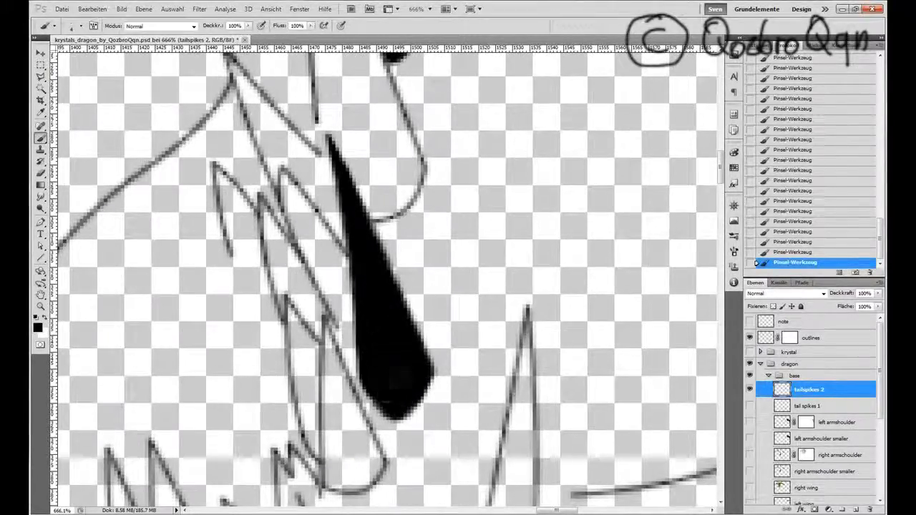
# - Paint the shorter round-ended spike to the lower left of the long one solid black on tailspikes 2
pyautogui.moveTo(392, 315); pyautogui.dragTo(410, 272)
pyautogui.moveTo(357, 403)
pyautogui.mouseDown()
pyautogui.moveTo(344, 296)
pyautogui.moveTo(365, 365)
pyautogui.moveTo(396, 415)
pyautogui.moveTo(340, 365)
pyautogui.mouseUp()
pyautogui.moveTo(343, 441)
pyautogui.mouseDown()
pyautogui.moveTo(372, 445)
pyautogui.moveTo(353, 442)
pyautogui.moveTo(350, 412)
pyautogui.moveTo(370, 428)
pyautogui.mouseUp()
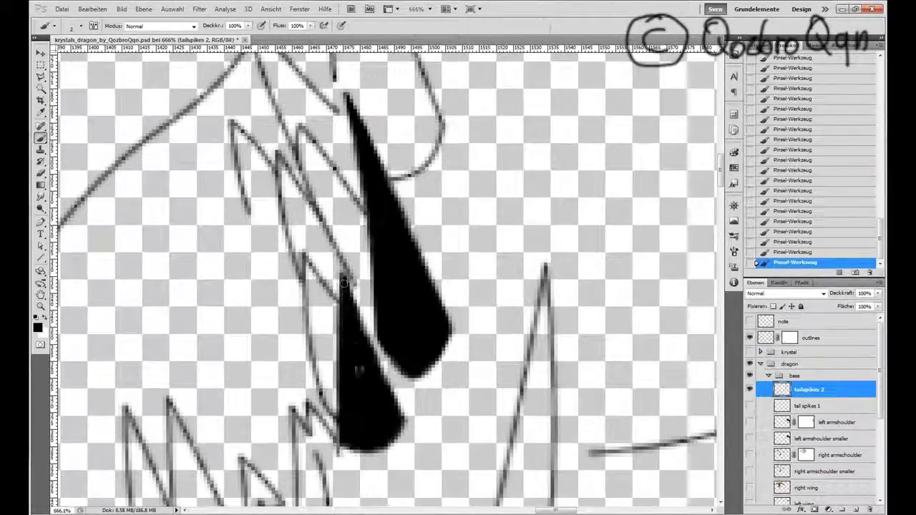
# - Return to the tail spikes 1 layer with both tail spike layers shown, at the spikes in the middle of the tail
pyautogui.scroll(-5, 384, 279)
pyautogui.hotkey('alt', '[')
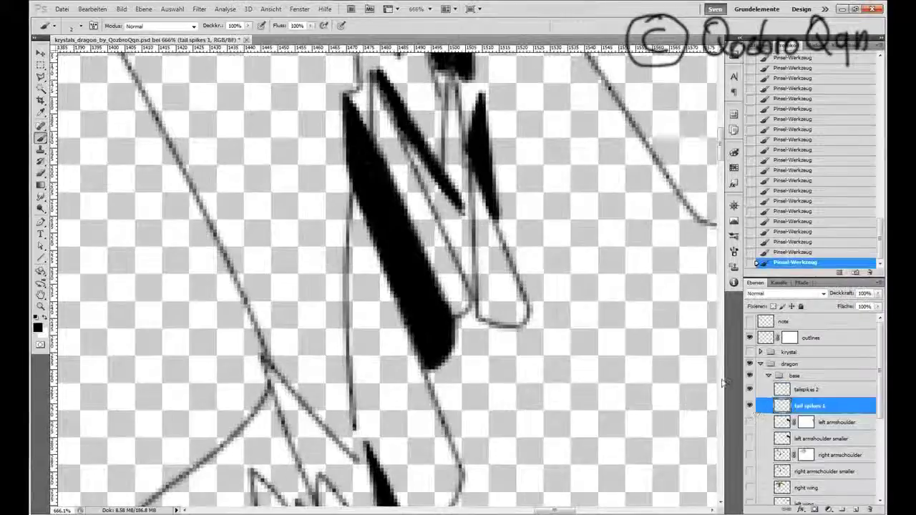
pyautogui.scroll(1, 387, 133)
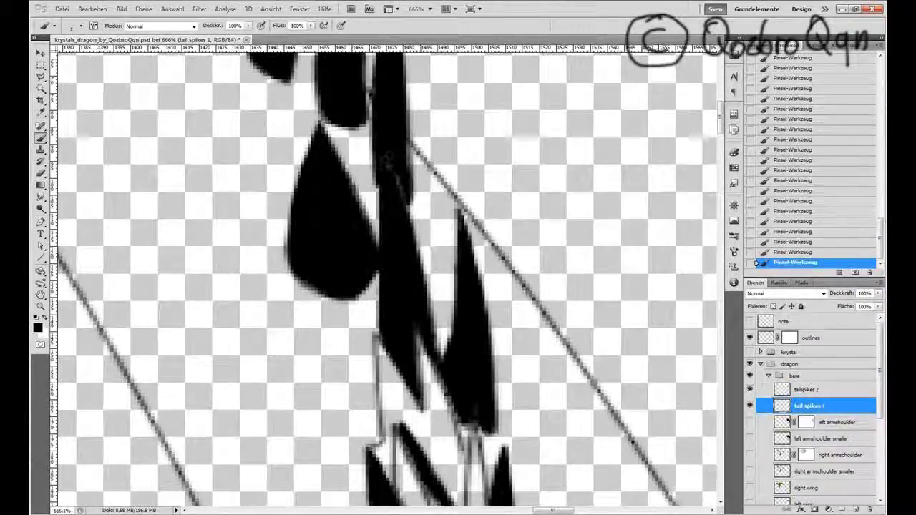
pyautogui.scroll(-4, 401, 214)
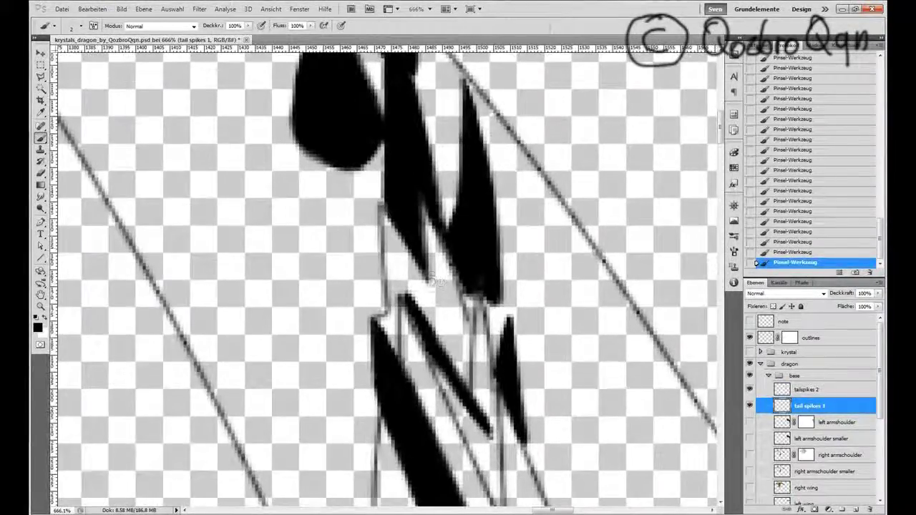
# - Try to paint the gap between the overlapping middle spikes black on tail spikes 1, then undo the strokes
pyautogui.hotkey('ctrl', 'z')
pyautogui.hotkey('ctrl', 'z')
pyautogui.hotkey('ctrl', 'z')
pyautogui.hotkey('ctrl', 'z')
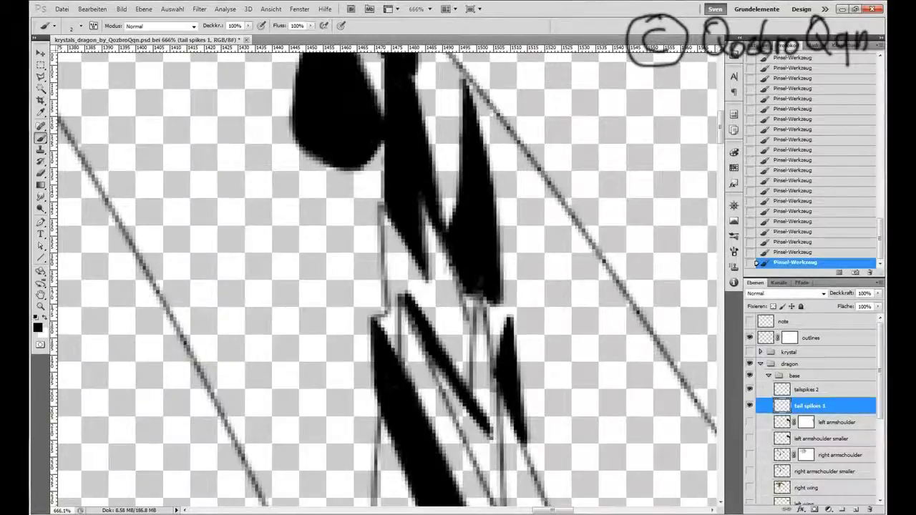
pyautogui.moveTo(433, 279); pyautogui.dragTo(422, 211)
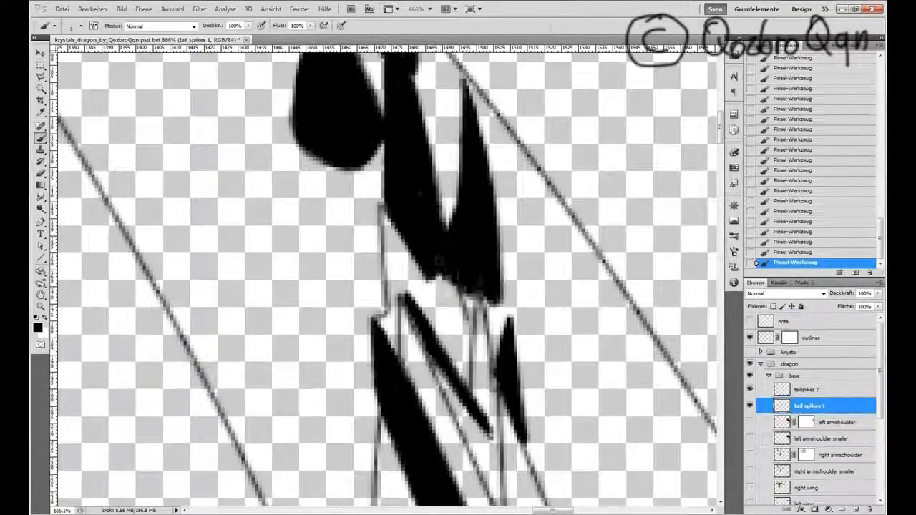
pyautogui.moveTo(427, 266)
pyautogui.mouseDown()
pyautogui.moveTo(469, 340)
pyautogui.moveTo(458, 301)
pyautogui.moveTo(470, 342)
pyautogui.mouseUp()
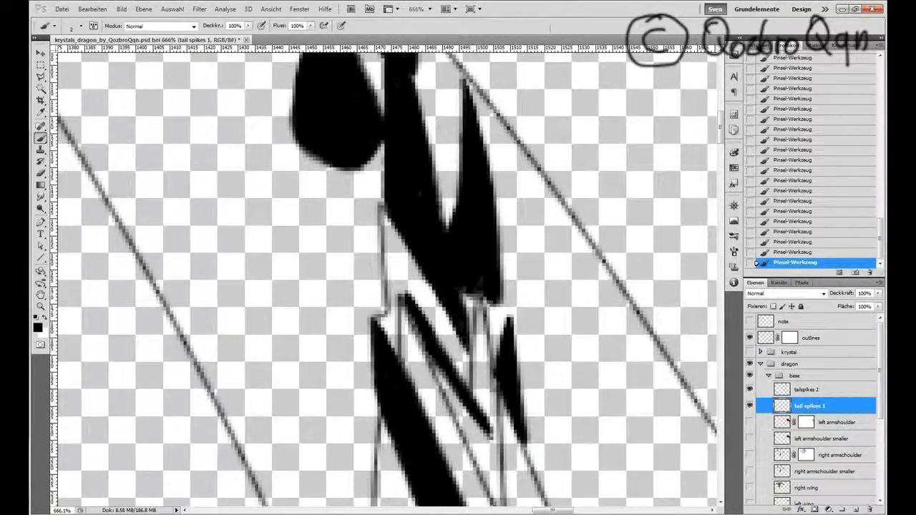
pyautogui.hotkey('ctrl', 'z')
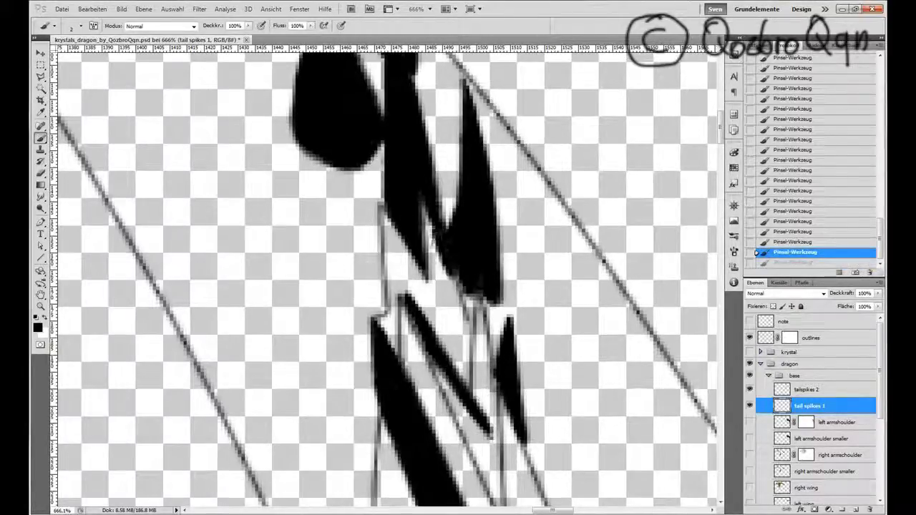
# - Paint the partly covered middle spike black on tail spikes 1 while tailspikes 2 is hidden, then show tailspikes 2 again
pyautogui.click(749, 389)
pyautogui.moveTo(418, 197)
pyautogui.mouseDown()
pyautogui.moveTo(431, 214)
pyautogui.moveTo(426, 288)
pyautogui.moveTo(441, 268)
pyautogui.moveTo(466, 323)
pyautogui.mouseUp()
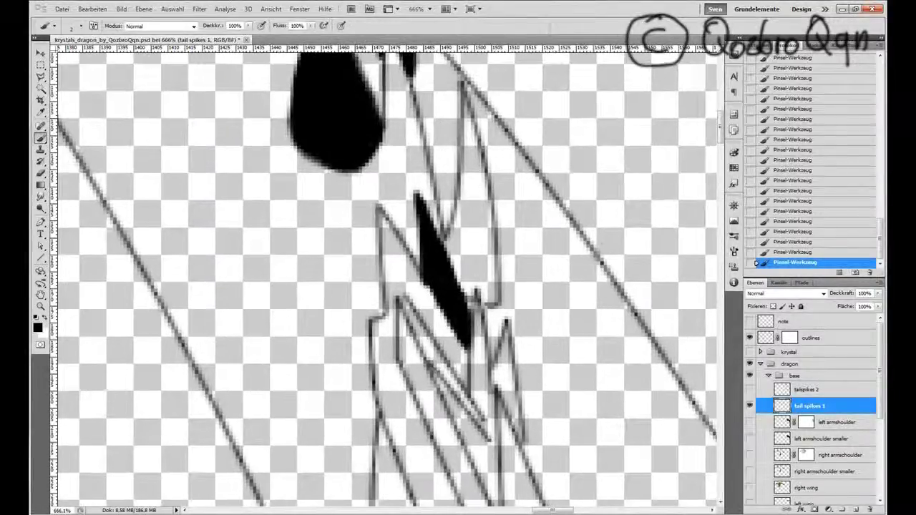
pyautogui.click(749, 389)
# - Paint the round-ended spike below the small pointed one and the narrow diagonal spike beside it black on tail spikes 1
pyautogui.scroll(-2, 385, 279)
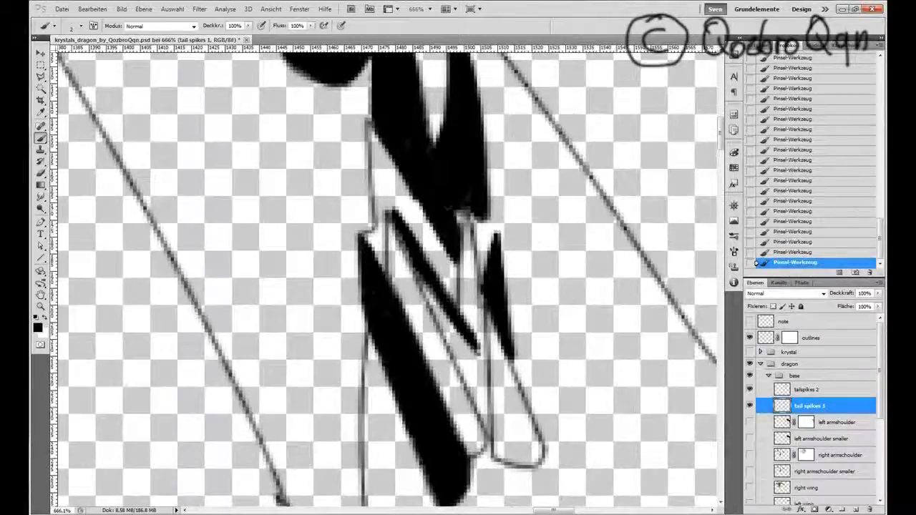
pyautogui.moveTo(499, 359)
pyautogui.mouseDown()
pyautogui.moveTo(519, 405)
pyautogui.moveTo(492, 336)
pyautogui.moveTo(494, 386)
pyautogui.moveTo(490, 322)
pyautogui.mouseUp()
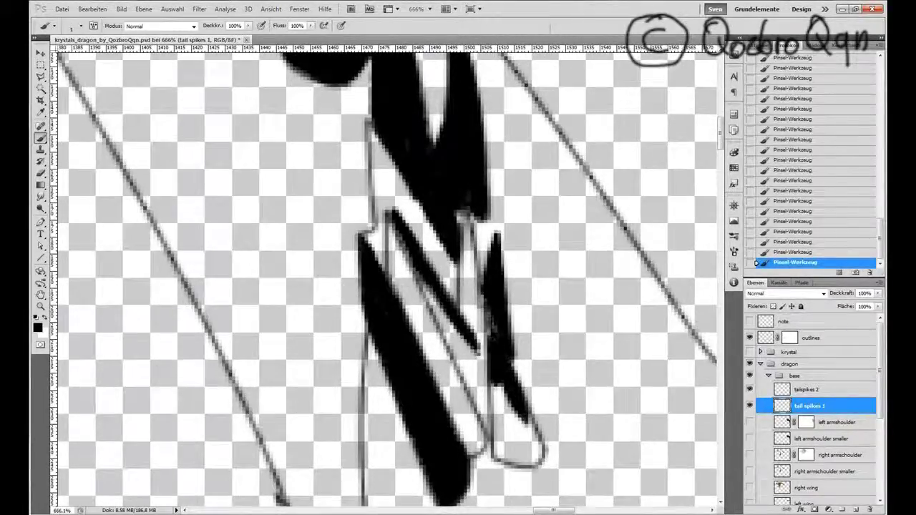
pyautogui.moveTo(500, 390)
pyautogui.mouseDown()
pyautogui.moveTo(503, 453)
pyautogui.moveTo(535, 460)
pyautogui.moveTo(529, 435)
pyautogui.moveTo(510, 430)
pyautogui.moveTo(500, 402)
pyautogui.moveTo(515, 450)
pyautogui.mouseUp()
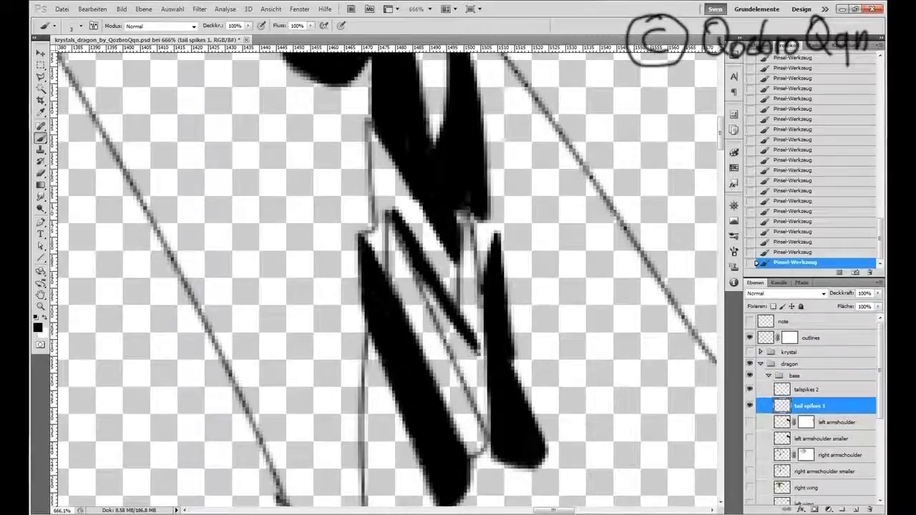
pyautogui.moveTo(414, 304)
pyautogui.mouseDown()
pyautogui.moveTo(457, 438)
pyautogui.moveTo(473, 408)
pyautogui.mouseUp()
pyautogui.moveTo(472, 408); pyautogui.dragTo(451, 372)
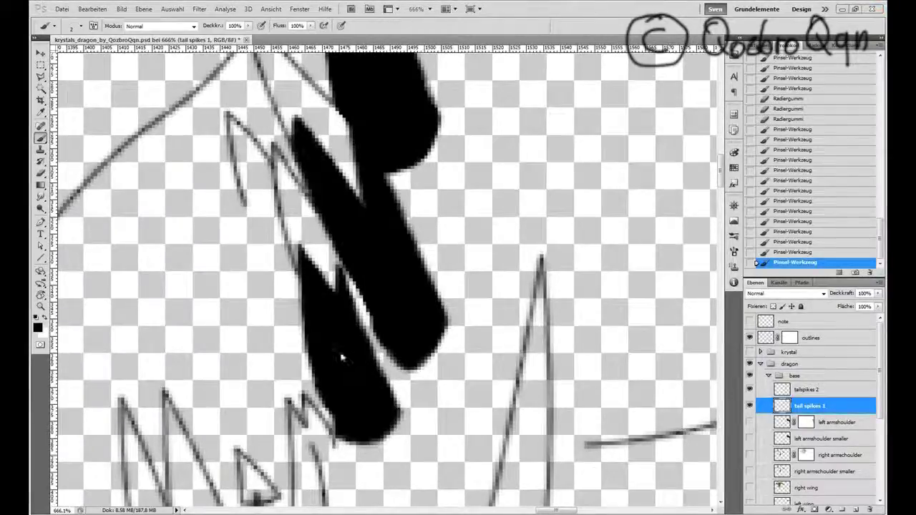
# - Check the coverage of tail spikes 1 by toggling its visibility, and paint the small leftmost lower spike black on tailspikes 2
pyautogui.click(792, 139)
pyautogui.click(794, 262)
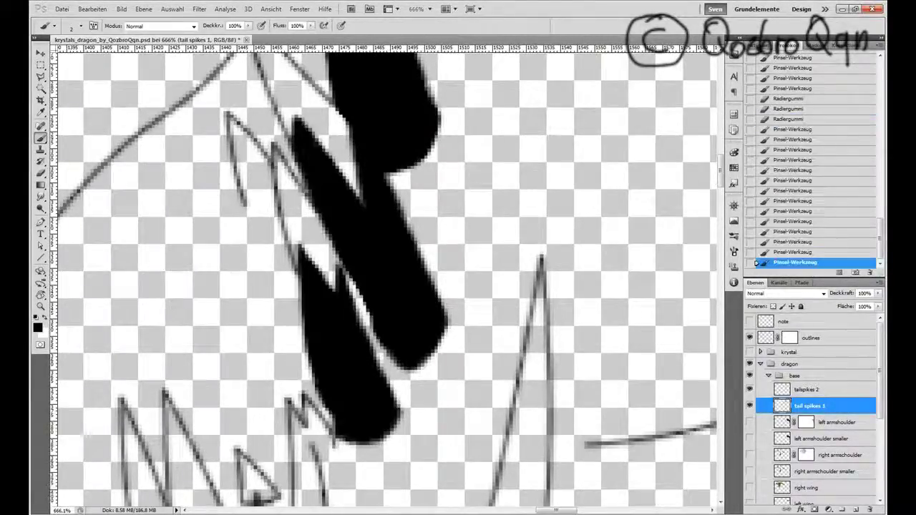
pyautogui.click(749, 406)
pyautogui.click(750, 405)
pyautogui.click(750, 406)
pyautogui.click(750, 406)
pyautogui.click(750, 406)
pyautogui.click(749, 406)
pyautogui.click(750, 406)
pyautogui.click(749, 405)
pyautogui.click(808, 389)
pyautogui.moveTo(241, 148)
pyautogui.mouseDown()
pyautogui.moveTo(229, 118)
pyautogui.moveTo(243, 194)
pyautogui.moveTo(246, 165)
pyautogui.moveTo(271, 158)
pyautogui.moveTo(267, 199)
pyautogui.moveTo(259, 201)
pyautogui.moveTo(257, 143)
pyautogui.moveTo(232, 143)
pyautogui.moveTo(240, 150)
pyautogui.mouseUp()
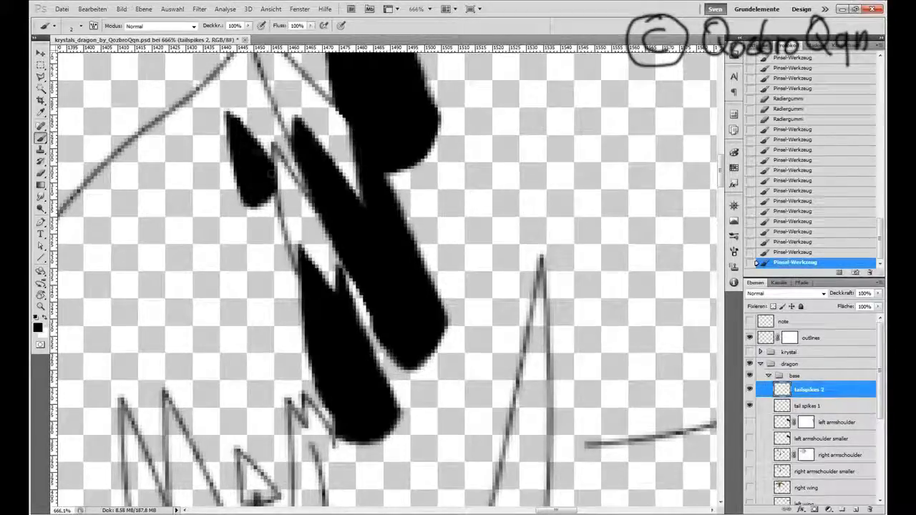
# - Rename the two tail spike layers as spikes 1 and spikes 2
pyautogui.scroll(-6, 244, 164)
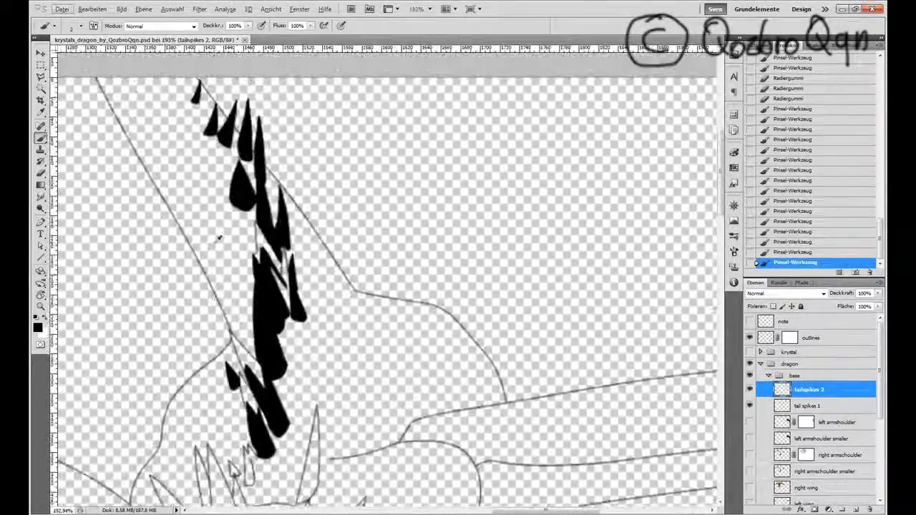
pyautogui.moveTo(797, 405); pyautogui.dragTo(804, 391)
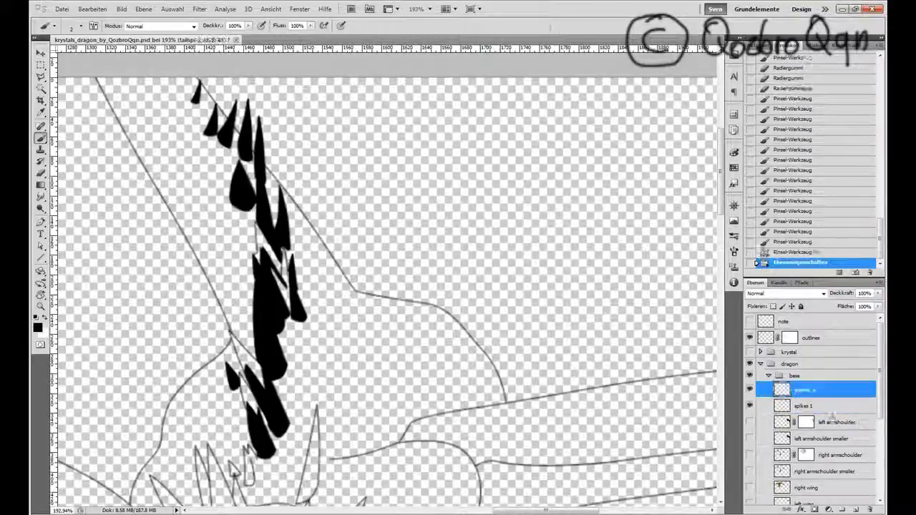
pyautogui.press('Return')
# - Touch up the tip of the narrow middle spike in black, compare with spikes 2 hidden and shown, and select spikes 1
pyautogui.scroll(5, 293, 274)
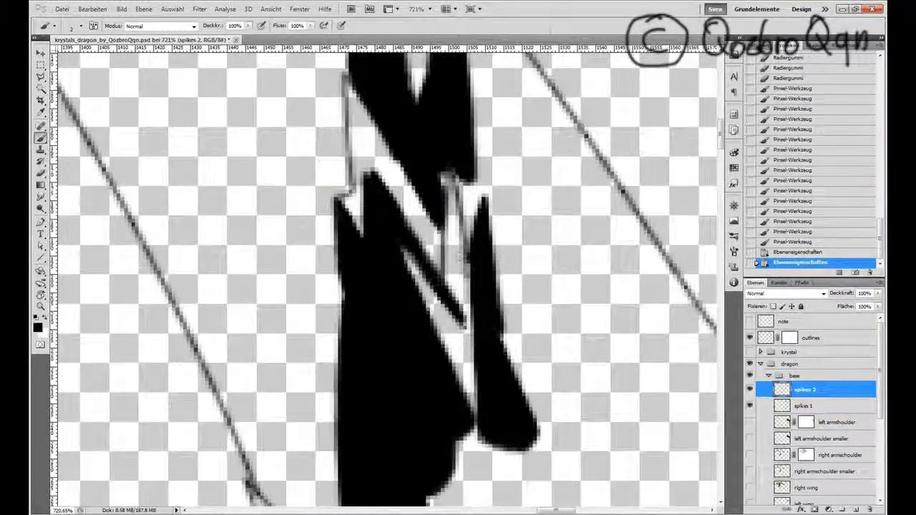
pyautogui.scroll(1, 385, 280)
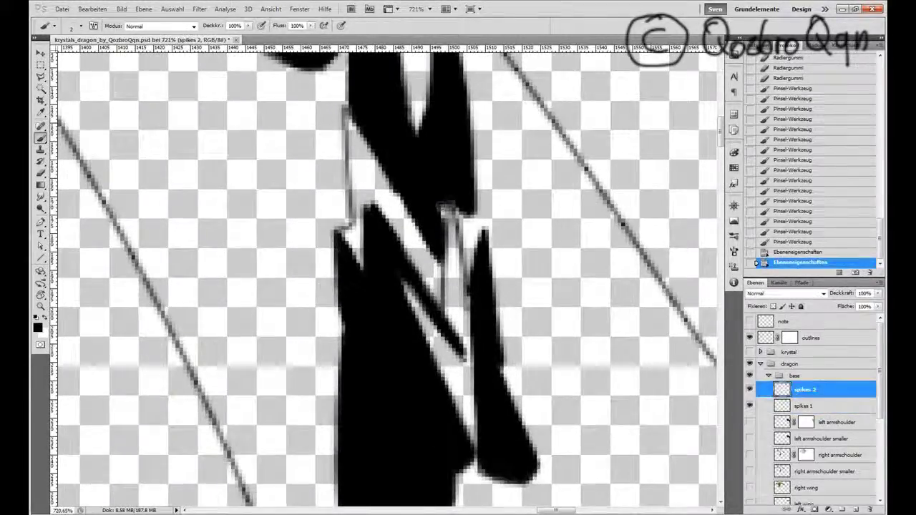
pyautogui.click(443, 209)
pyautogui.click(448, 218)
pyautogui.click(461, 215)
pyautogui.click(749, 390)
pyautogui.click(749, 390)
pyautogui.click(749, 390)
pyautogui.moveTo(820, 397); pyautogui.dragTo(821, 413)
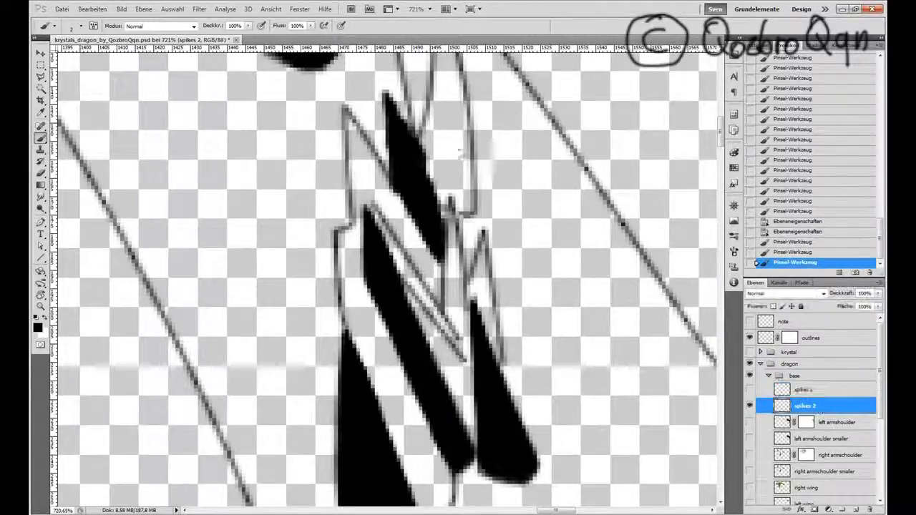
pyautogui.click(749, 389)
pyautogui.click(749, 390)
pyautogui.click(749, 390)
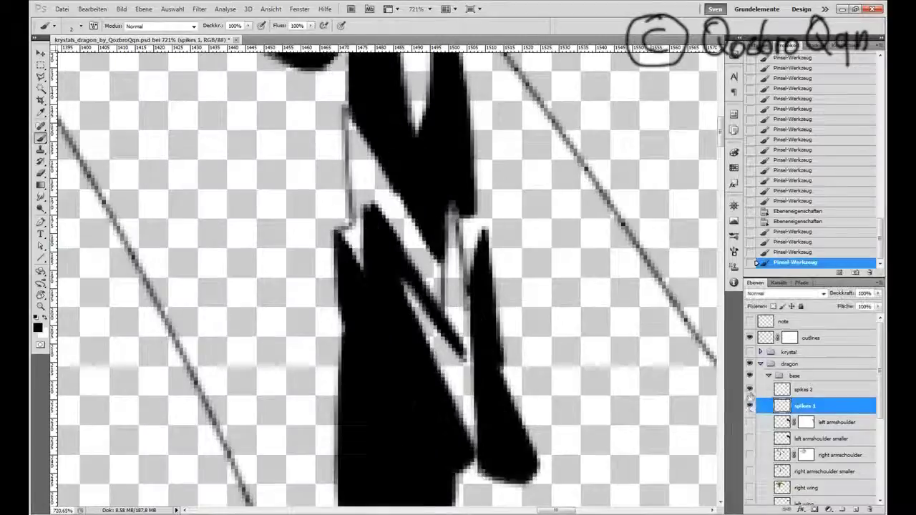
# - Create a new layer above spikes 2 in the base group and name it spikes 3
pyautogui.scroll(-3, 379, 279)
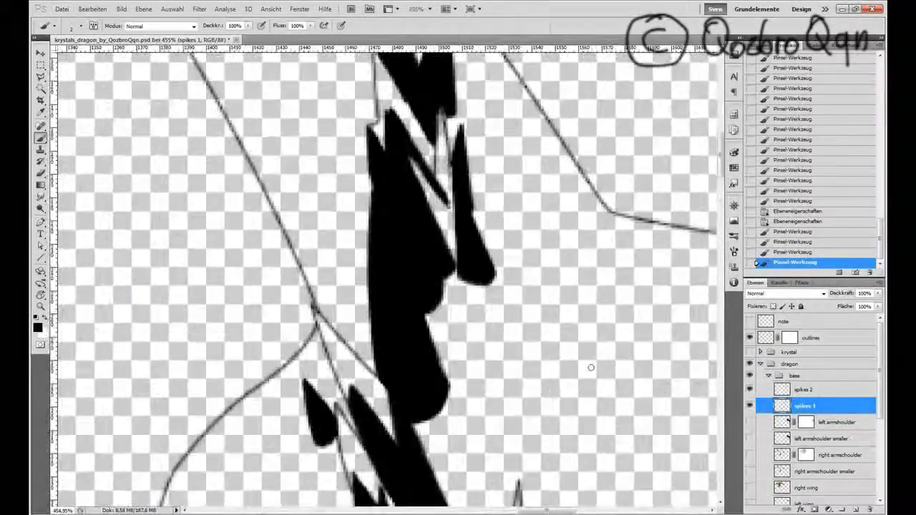
pyautogui.hotkey('ctrl', 'shift', 'alt', 'n')
pyautogui.moveTo(811, 413); pyautogui.dragTo(805, 392)
pyautogui.write('spikes 3')
pyautogui.press('Return')
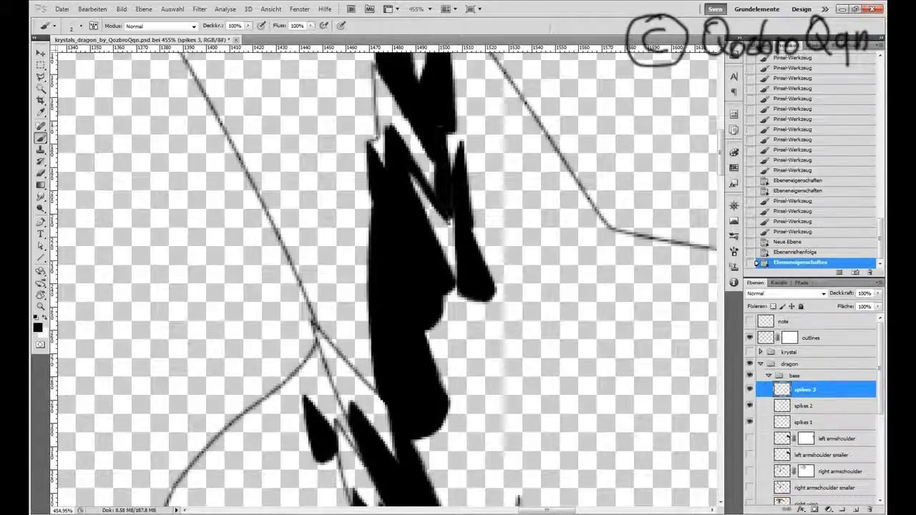
# - Paint the narrow middle spike and the long diagonal spike where the tail meets the body black on spikes 3
pyautogui.click(346, 377)
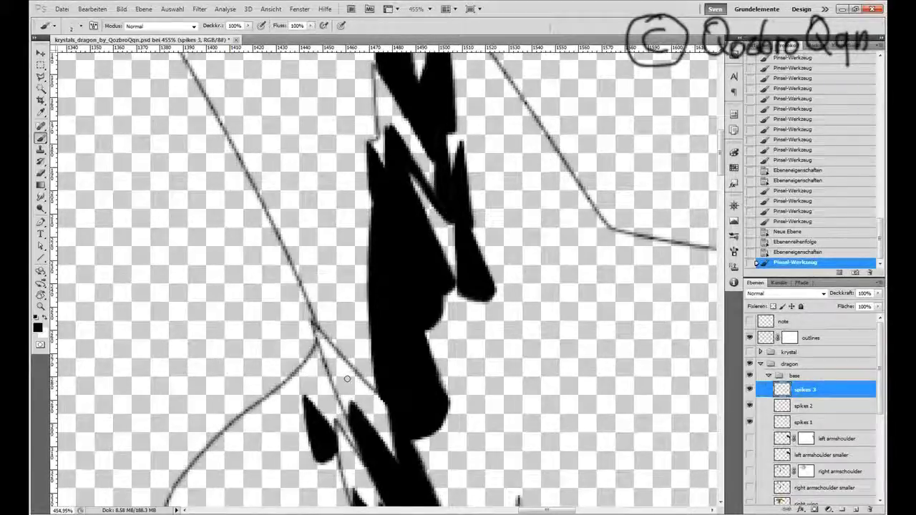
pyautogui.moveTo(326, 350)
pyautogui.mouseDown()
pyautogui.moveTo(379, 398)
pyautogui.moveTo(313, 324)
pyautogui.mouseUp()
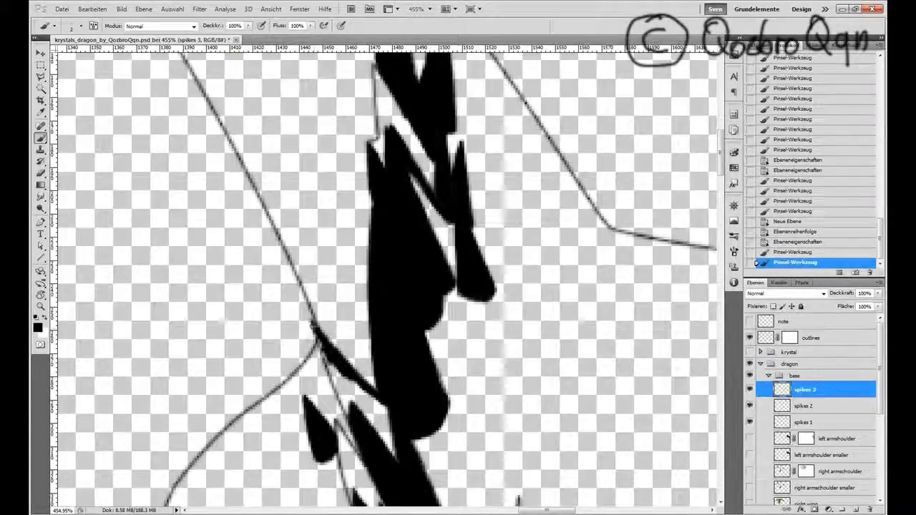
pyautogui.moveTo(328, 379)
pyautogui.mouseDown()
pyautogui.moveTo(347, 404)
pyautogui.moveTo(355, 393)
pyautogui.moveTo(347, 377)
pyautogui.moveTo(399, 399)
pyautogui.moveTo(384, 419)
pyautogui.moveTo(395, 461)
pyautogui.mouseUp()
pyautogui.moveTo(350, 397)
pyautogui.mouseDown()
pyautogui.moveTo(387, 445)
pyautogui.moveTo(368, 407)
pyautogui.moveTo(385, 422)
pyautogui.mouseUp()
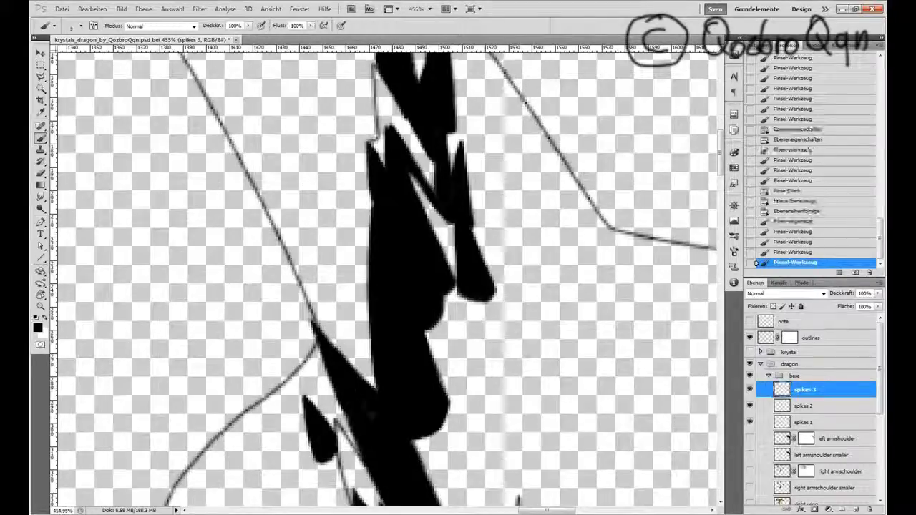
# - Touch up the covered diagonal spike on spikes 1 with spikes 3 hidden, check the layer by toggling it, and return to spikes 3
pyautogui.hotkey('alt', '[')
pyautogui.hotkey('alt', '[')
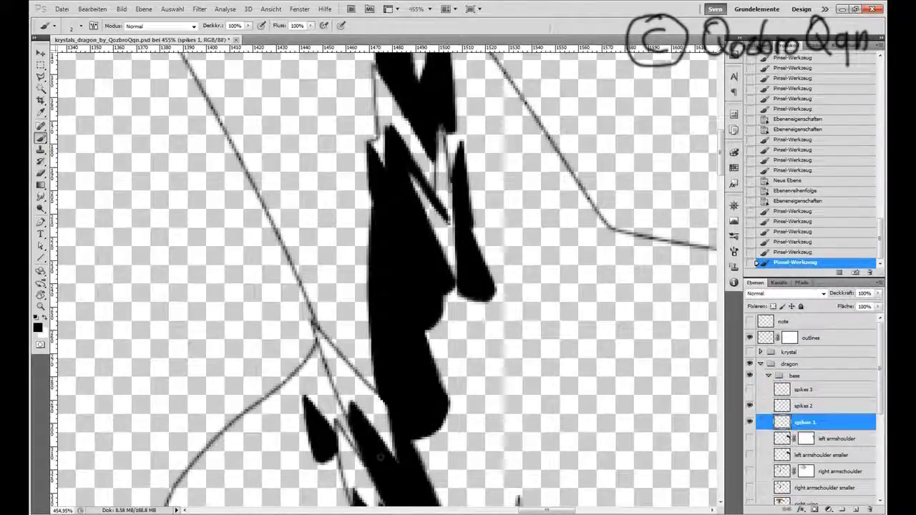
pyautogui.click(749, 422)
pyautogui.click(749, 422)
pyautogui.scroll(-2, 583, 317)
pyautogui.click(749, 422)
pyautogui.click(749, 424)
pyautogui.click(749, 424)
pyautogui.click(749, 424)
pyautogui.hotkey('alt', ']')
pyautogui.hotkey('alt', ']')
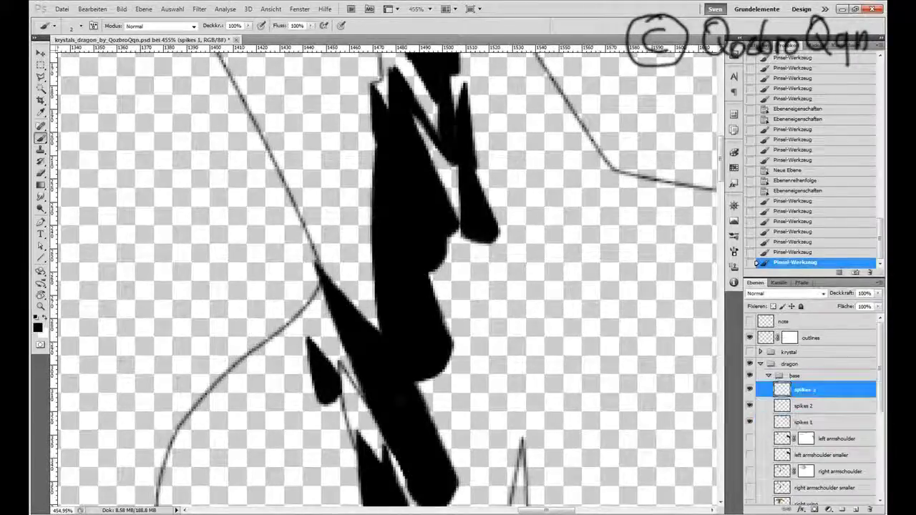
# - Paint the narrow unfilled spike beside the small leftmost spike black on spikes 3
pyautogui.scroll(-3, 398, 397)
pyautogui.moveTo(339, 302); pyautogui.dragTo(379, 361)
pyautogui.click(749, 389)
pyautogui.click(749, 389)
pyautogui.moveTo(356, 343)
pyautogui.mouseDown()
pyautogui.moveTo(353, 330)
pyautogui.moveTo(352, 375)
pyautogui.mouseUp()
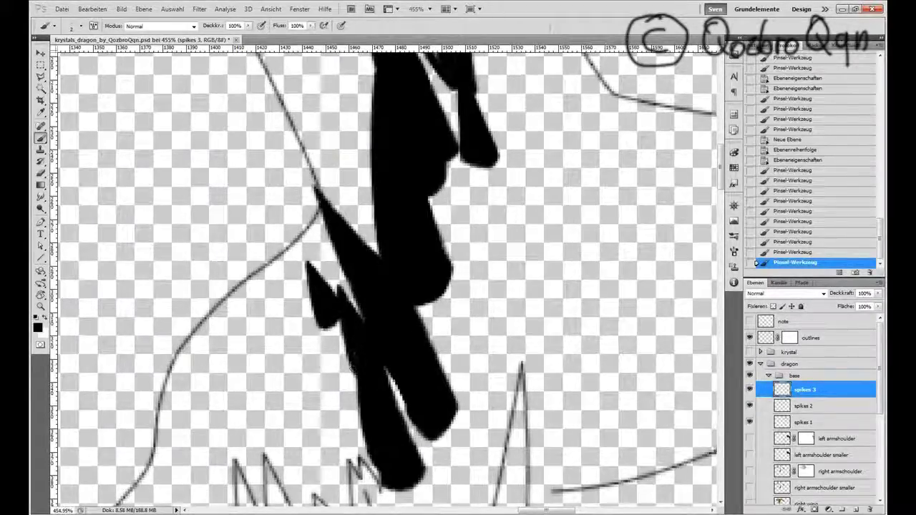
pyautogui.hotkey('ctrl', 'z')
pyautogui.hotkey('ctrl', 'z')
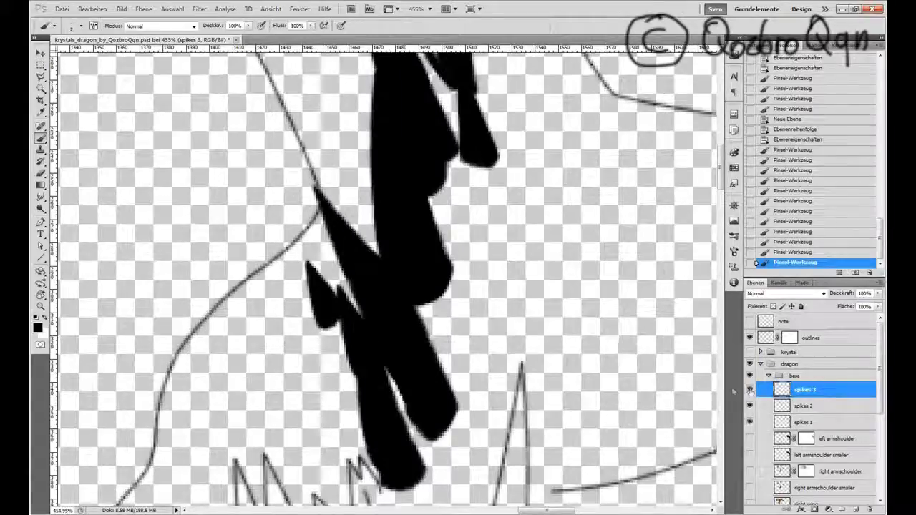
# - Examine the overlapping middle tail spikes with the spikes 3 layer hidden and shown
pyautogui.scroll(-3, 358, 323)
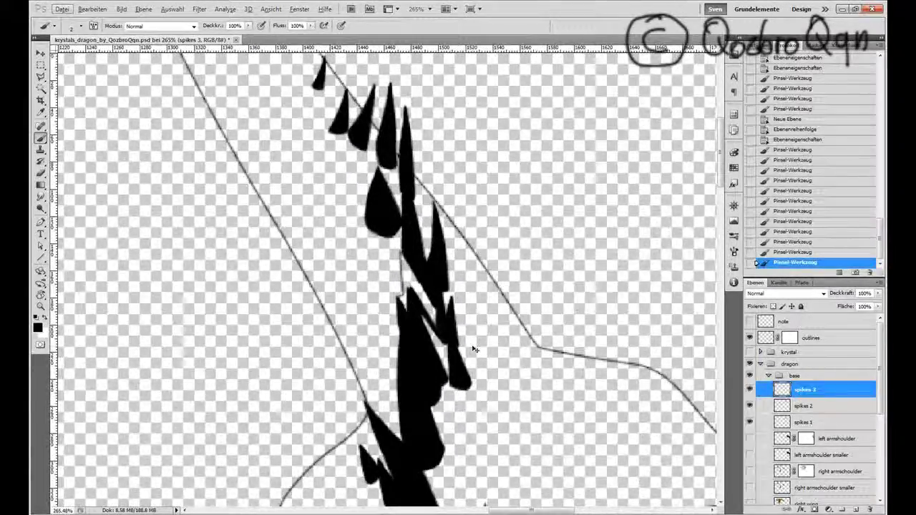
pyautogui.scroll(3, 470, 357)
pyautogui.scroll(-2, 470, 376)
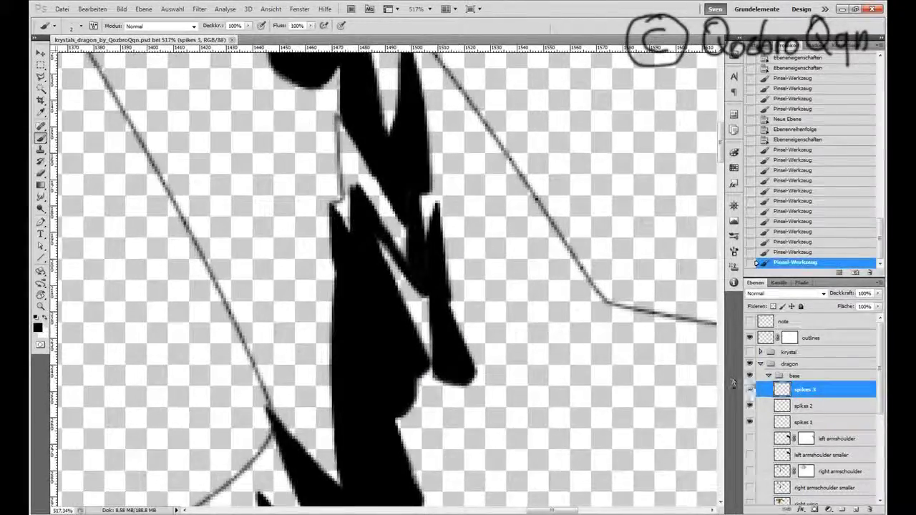
pyautogui.click(749, 390)
pyautogui.click(749, 390)
pyautogui.click(749, 389)
pyautogui.click(749, 390)
pyautogui.click(748, 389)
pyautogui.click(749, 389)
pyautogui.click(749, 390)
pyautogui.click(749, 389)
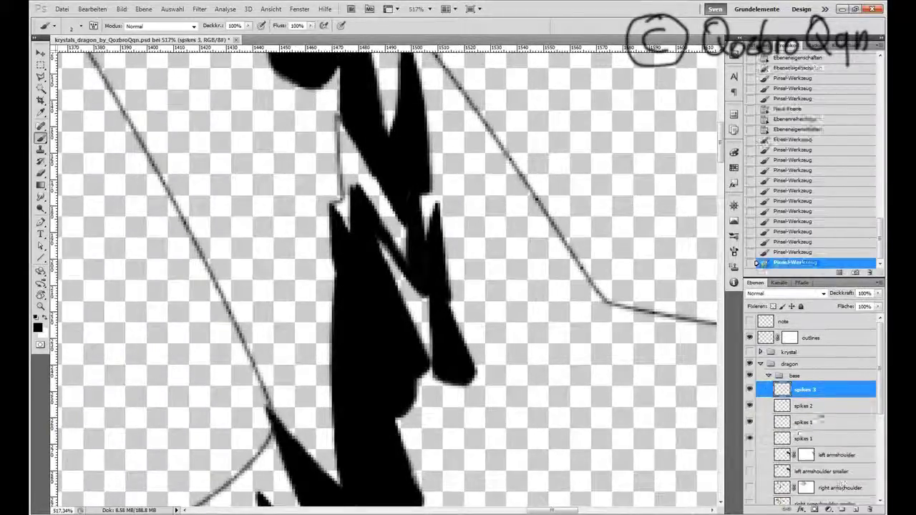
# - Create a new layer above spikes 3 and name it spikes 4
pyautogui.doubleClick(799, 389)
pyautogui.write('spikes 4')
pyautogui.press('Return')
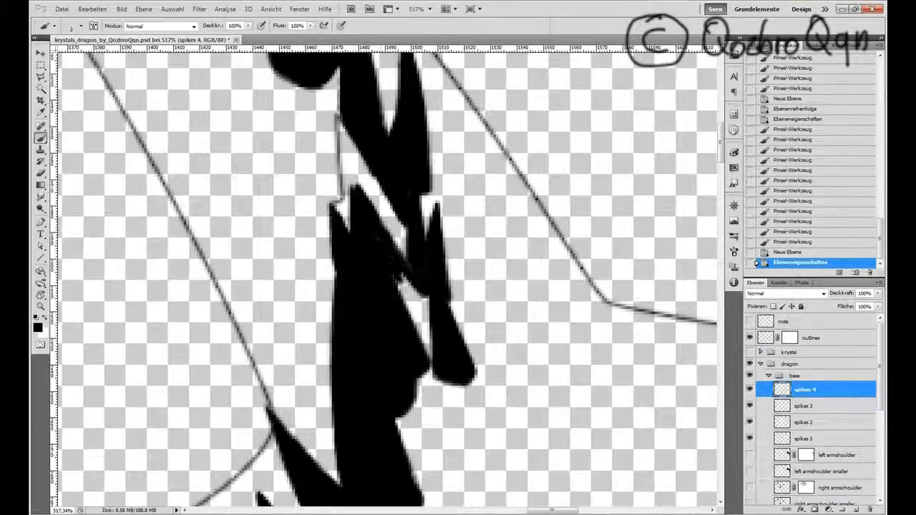
# - Paint the diagonal spike in the middle group black on spikes 4, touch up its overlapping neighbour on spikes 3, and select spikes 1
pyautogui.moveTo(426, 295); pyautogui.dragTo(428, 361)
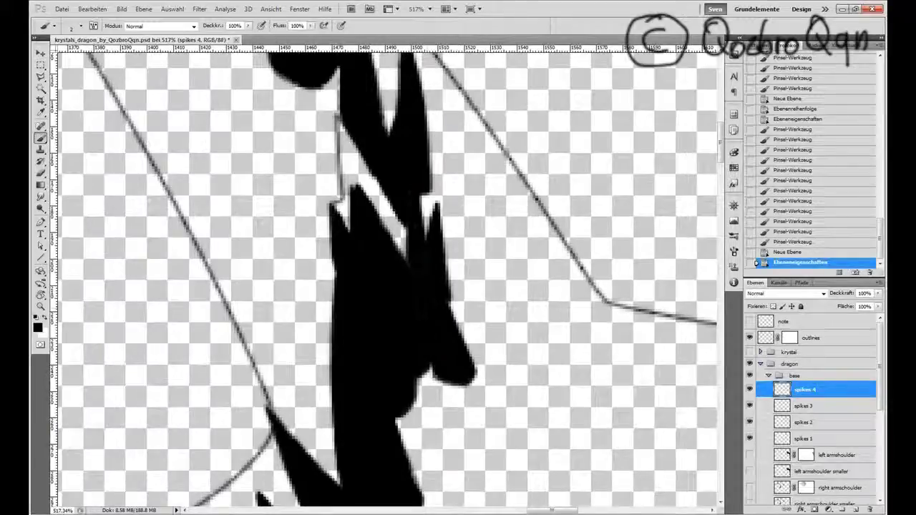
pyautogui.moveTo(395, 255); pyautogui.dragTo(406, 267)
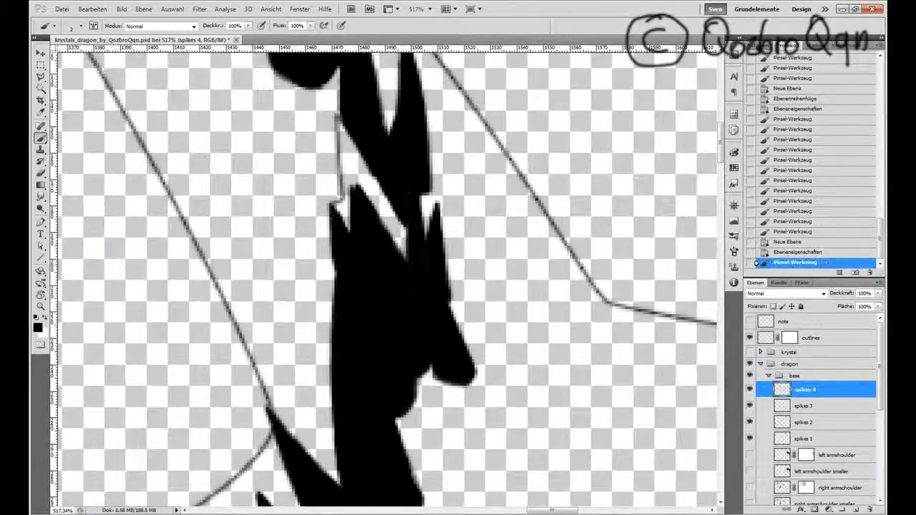
pyautogui.hotkey('alt', '[')
pyautogui.moveTo(422, 276); pyautogui.dragTo(405, 247)
pyautogui.click(749, 424)
pyautogui.click(749, 423)
pyautogui.hotkey('alt', '[')
pyautogui.hotkey('alt', '[')
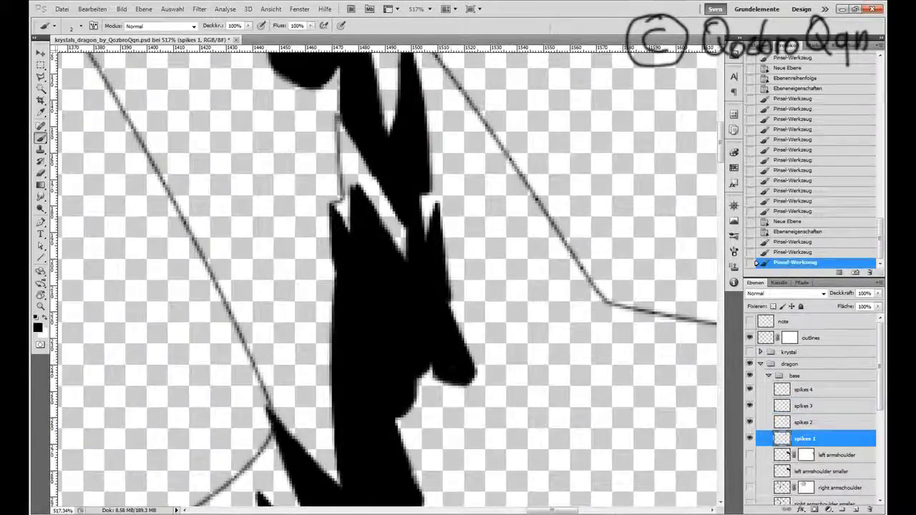
# - Paint the remaining unfilled spike just below the large drop-shaped spike black on spikes 4
pyautogui.moveTo(453, 366)
pyautogui.mouseDown()
pyautogui.moveTo(441, 371)
pyautogui.moveTo(459, 448)
pyautogui.mouseUp()
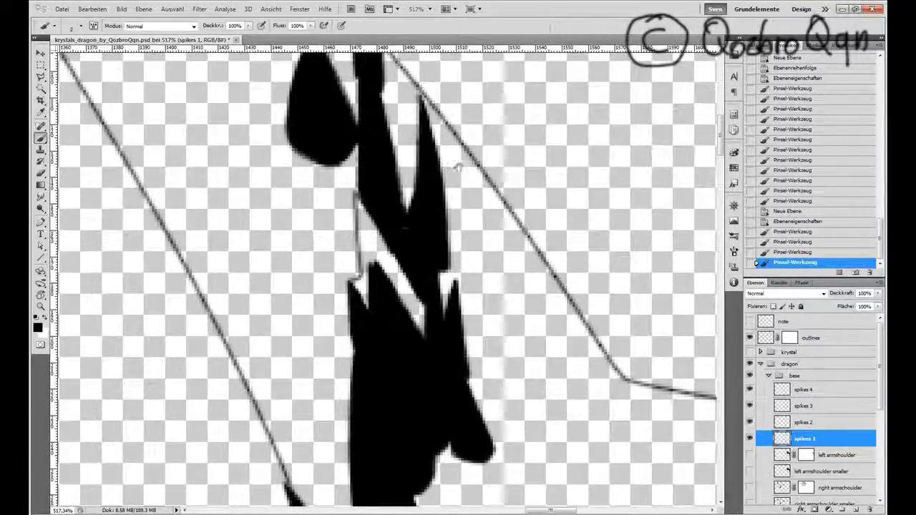
pyautogui.scroll(-1, 456, 166)
pyautogui.hotkey('alt', ']')
pyautogui.hotkey('alt', ']')
pyautogui.hotkey('alt', ']')
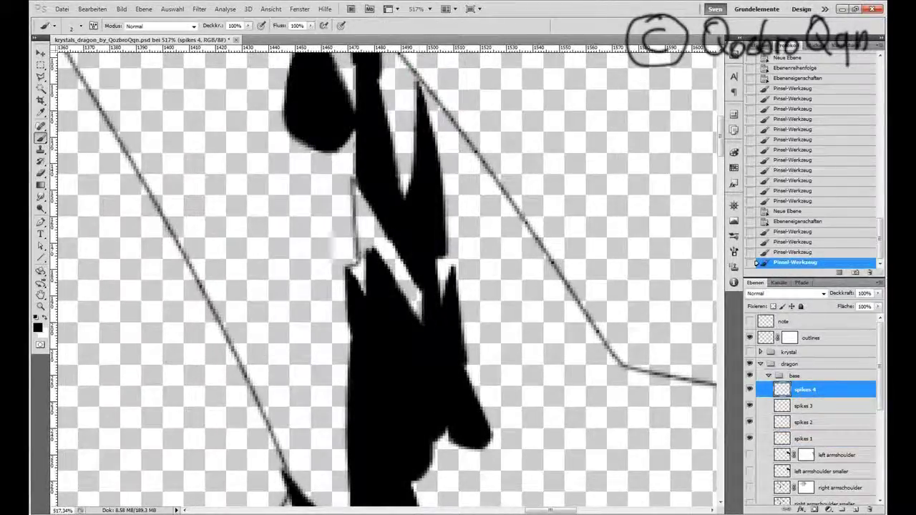
pyautogui.moveTo(355, 272)
pyautogui.mouseDown()
pyautogui.moveTo(358, 224)
pyautogui.moveTo(358, 274)
pyautogui.moveTo(354, 182)
pyautogui.mouseUp()
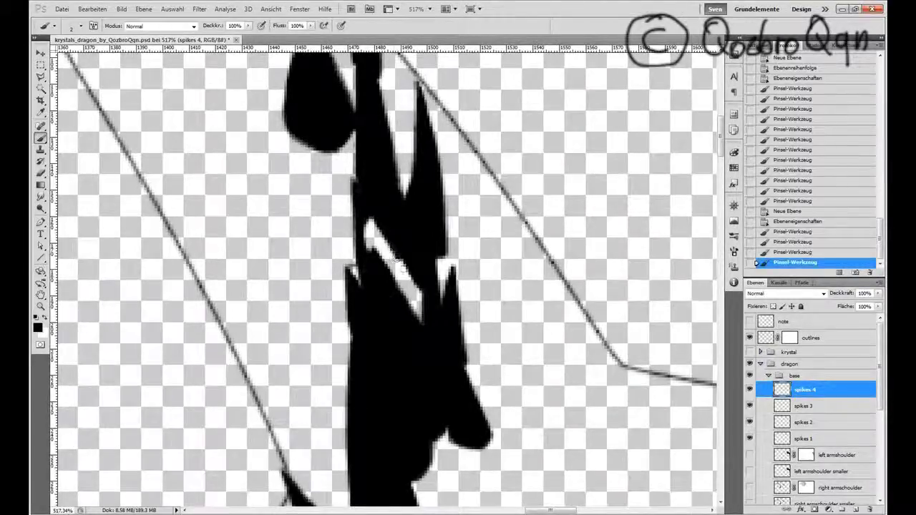
pyautogui.hotkey('ctrl', 'z')
pyautogui.hotkey('ctrl', 'z')
pyautogui.moveTo(424, 283)
pyautogui.mouseDown()
pyautogui.moveTo(405, 322)
pyautogui.moveTo(394, 263)
pyautogui.mouseUp()
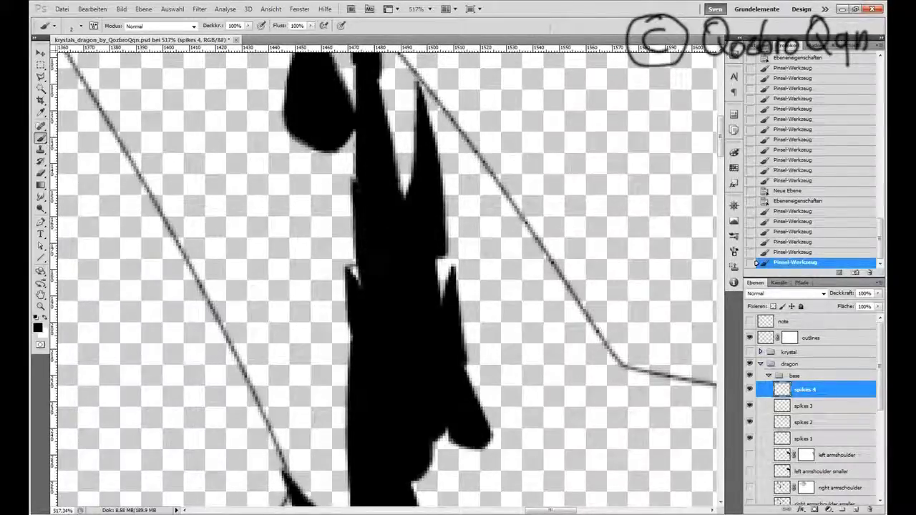
pyautogui.click(749, 389)
pyautogui.hotkey('ctrl', 'z')
pyautogui.hotkey('ctrl', 'z')
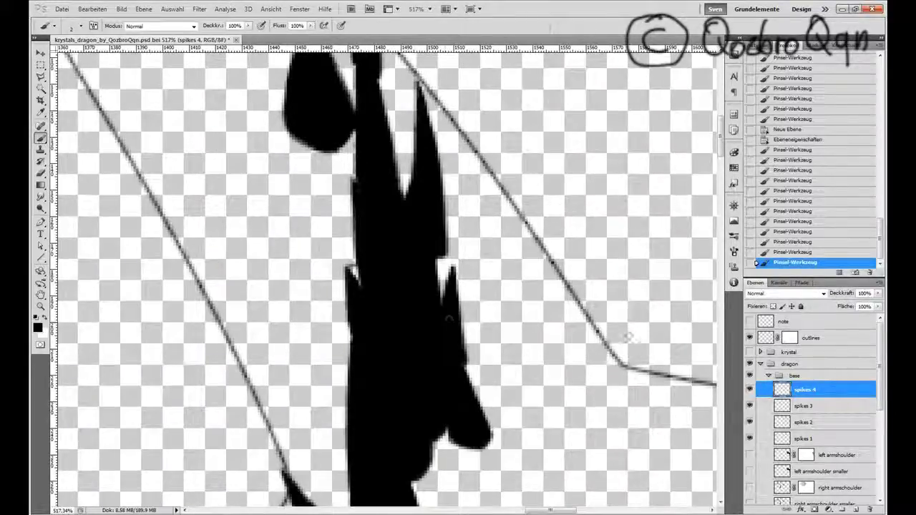
# - Open the layer style of spikes 1 and enable Bevel and Emboss with its contour
pyautogui.scroll(-4, 414, 300)
pyautogui.doubleClick(848, 438)
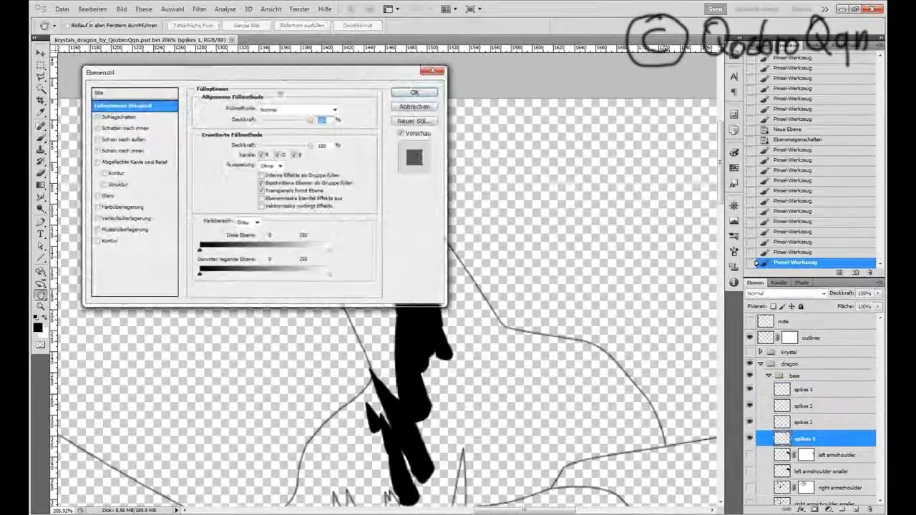
pyautogui.moveTo(214, 68); pyautogui.dragTo(596, 79)
pyautogui.click(478, 169)
pyautogui.click(487, 181)
pyautogui.click(492, 180)
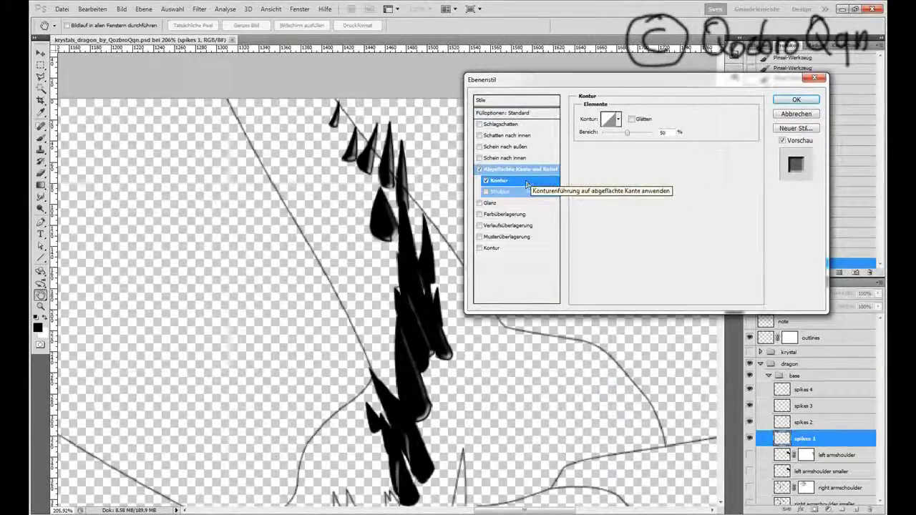
# - Set the bevel's highlight and shadow opacity to 100%, its size to 6 px and its soften to 3 px
pyautogui.click(528, 170)
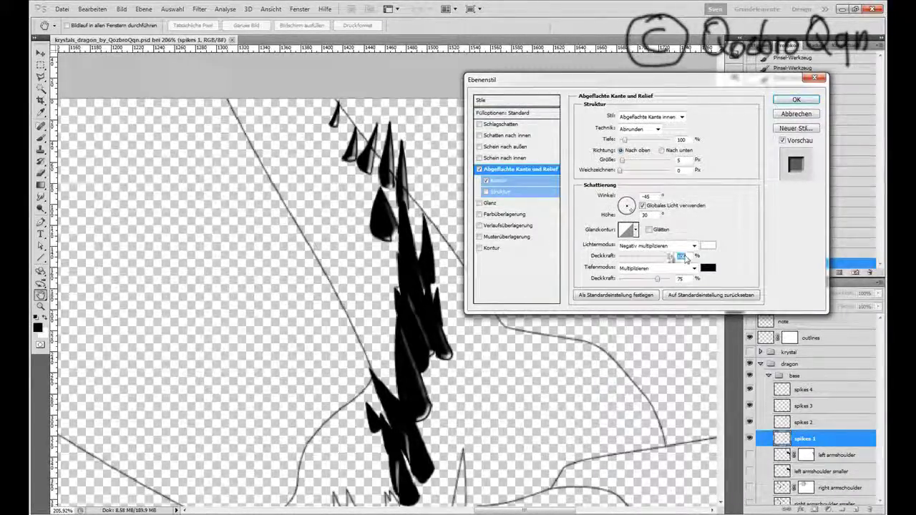
pyautogui.moveTo(656, 279); pyautogui.dragTo(669, 279)
pyautogui.click(655, 269)
pyautogui.click(648, 314)
pyautogui.doubleClick(679, 160)
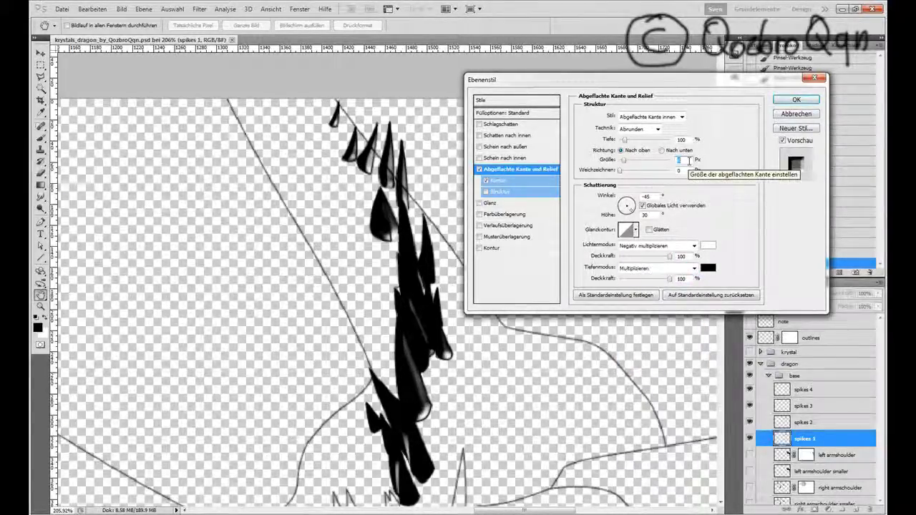
pyautogui.write('6')
pyautogui.press('Tab')
pyautogui.write('3')
pyautogui.press('Tab')
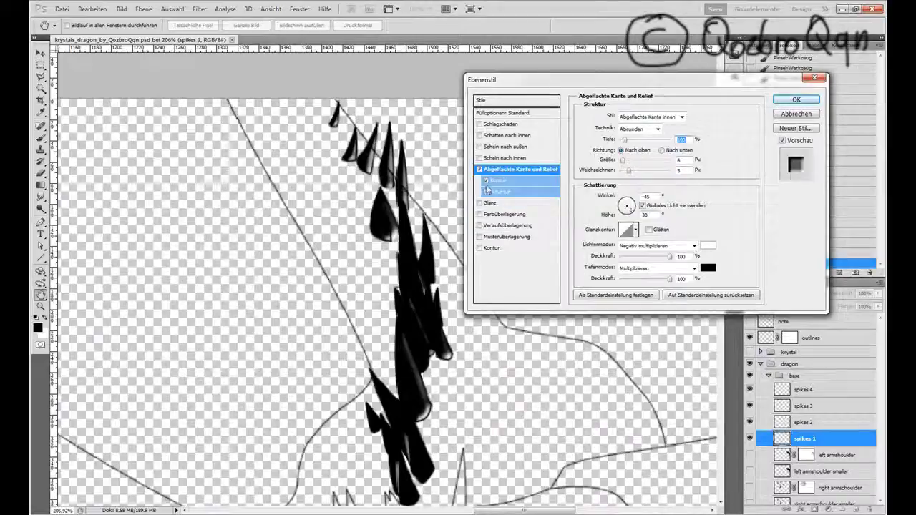
# - Try out a gloss contour preset for the bevel and apply the layer style to spikes 1
pyautogui.click(627, 229)
pyautogui.press('Escape')
pyautogui.click(635, 229)
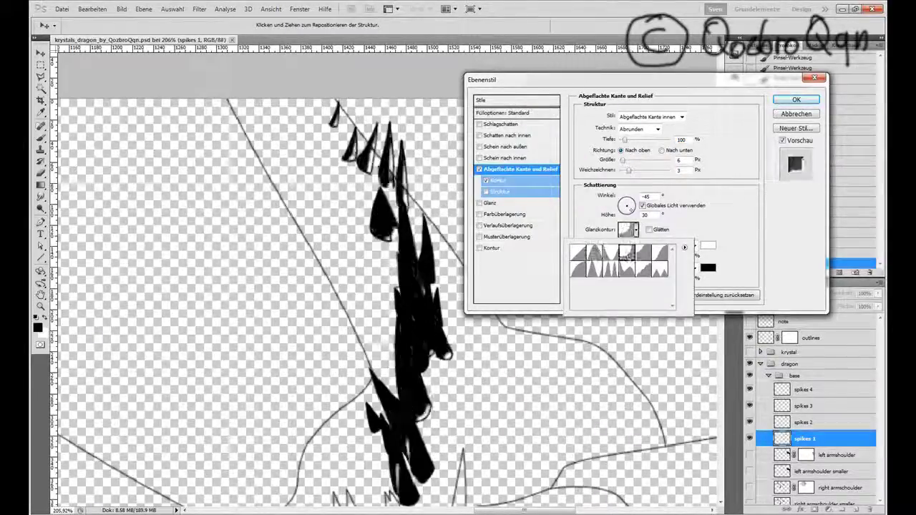
pyautogui.click(795, 100)
# - Select the painted shapes of spikes 1 and fill them with a light grey foreground colour
pyautogui.keyDown('ctrl'); pyautogui.click(781, 438); pyautogui.keyUp('ctrl')
pyautogui.click(38, 327)
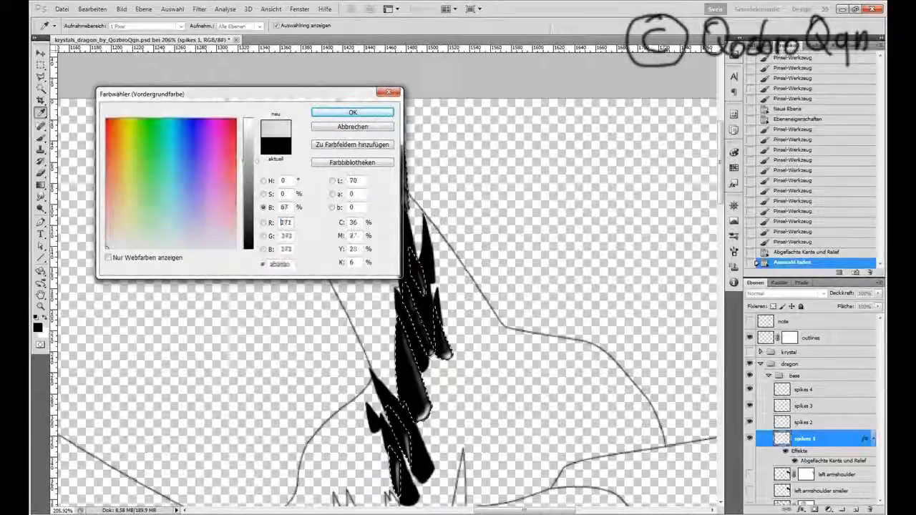
pyautogui.press('Return')
pyautogui.hotkey('shift', 'F5')
pyautogui.press('Return')
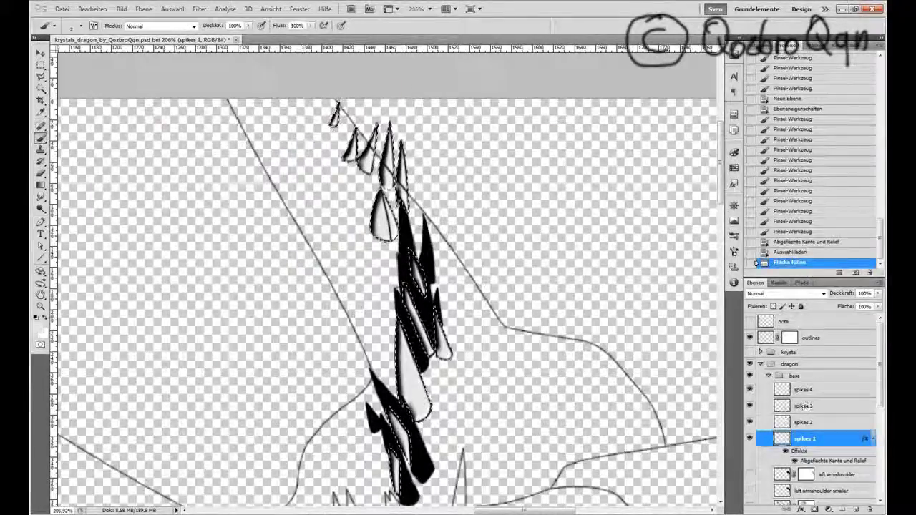
# - Set the highlight and shadow opacity of the spikes 1 bevel to 75% and clear the selection
pyautogui.doubleClick(804, 449)
pyautogui.moveTo(669, 279); pyautogui.dragTo(657, 256)
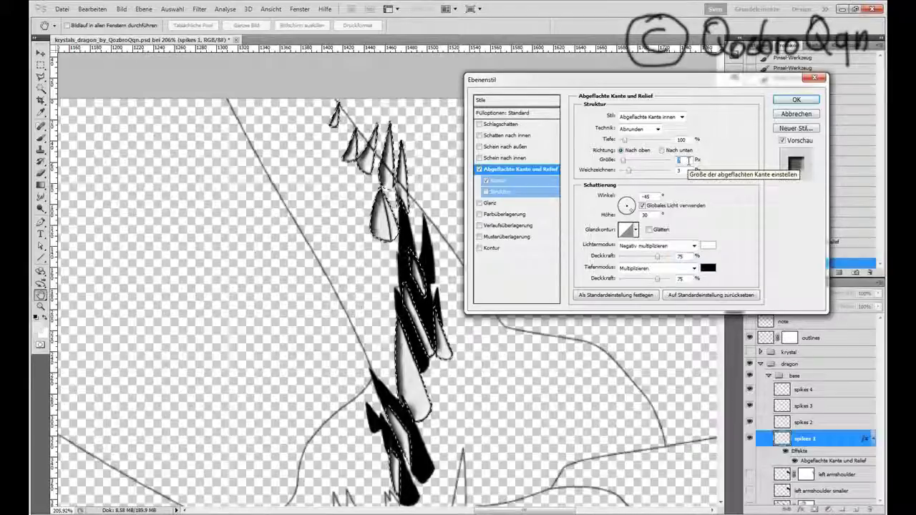
pyautogui.click(796, 99)
pyautogui.hotkey('ctrl', '-')
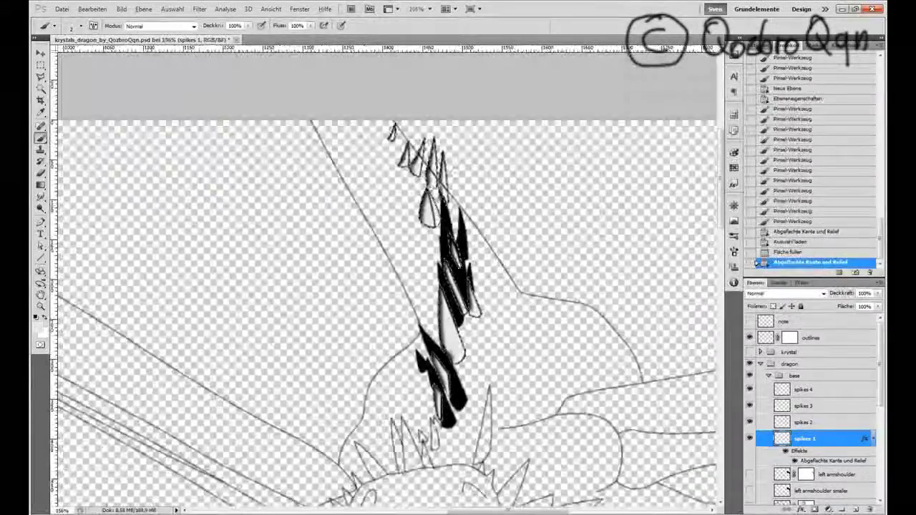
pyautogui.hotkey('ctrl', 'd')
# - Add a round light grey swatch below the wings swatch on the colors layer and hand-letter it "spikes"
pyautogui.hotkey('ctrl', '-')
pyautogui.scroll(-5, 816, 401)
pyautogui.click(816, 441)
pyautogui.scroll(-6, 386, 286)
pyautogui.click(136, 370)
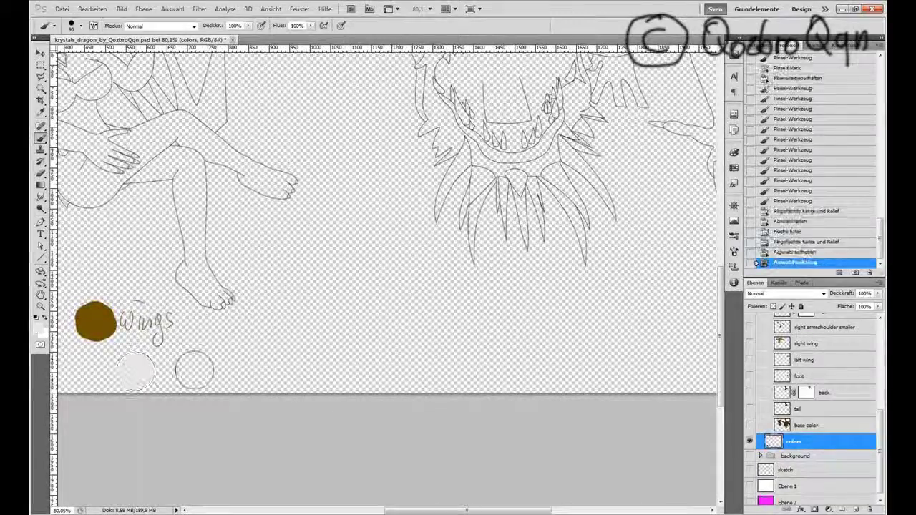
pyautogui.click(166, 372)
pyautogui.click(166, 375)
pyautogui.click(166, 377)
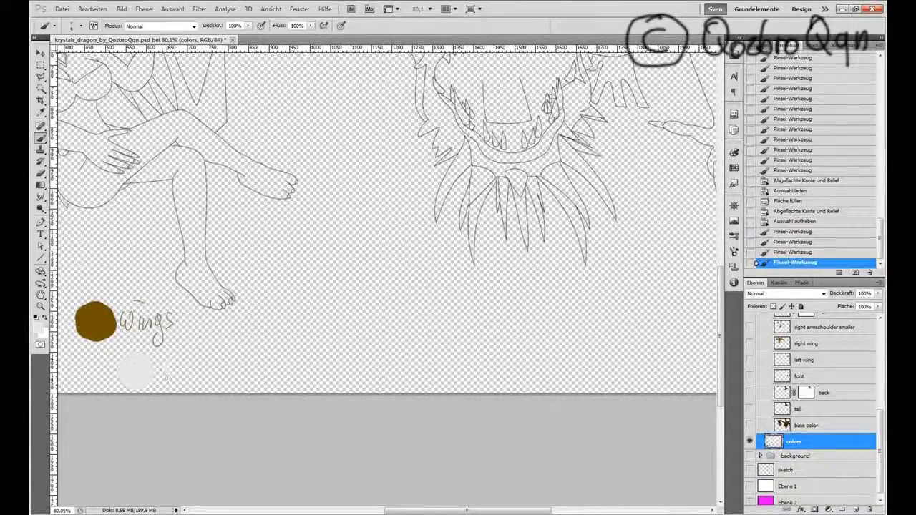
# - Show the magenta layer Ebene 2 as a contrasting backdrop and check the tail spikes against it
pyautogui.click(749, 502)
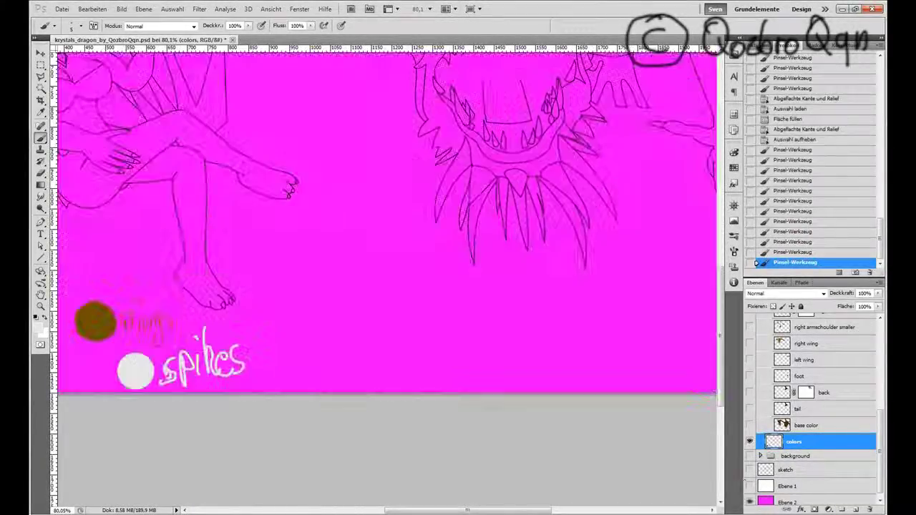
pyautogui.scroll(4, 516, 143)
pyautogui.scroll(3, 816, 400)
pyautogui.scroll(3, 815, 400)
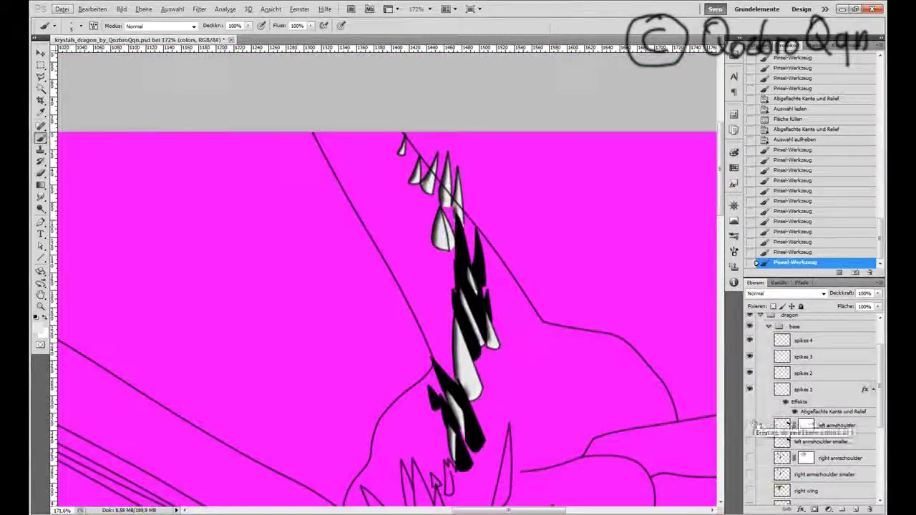
pyautogui.scroll(5, 460, 307)
pyautogui.scroll(3, 816, 400)
pyautogui.click(749, 338)
pyautogui.scroll(-4, 501, 286)
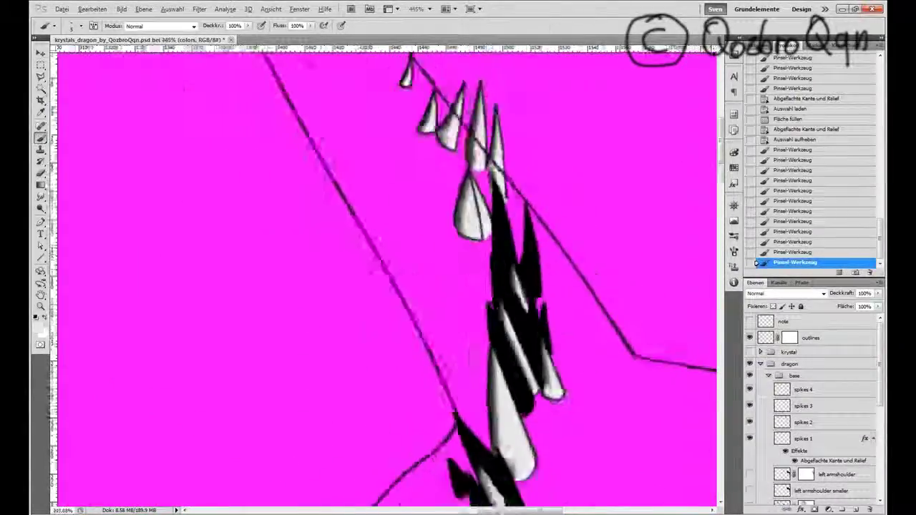
# - Select the black spikes on spikes 2, fill them with the light grey, and clear the selection
pyautogui.click(823, 423)
pyautogui.keyDown('ctrl'); pyautogui.click(782, 422); pyautogui.keyUp('ctrl')
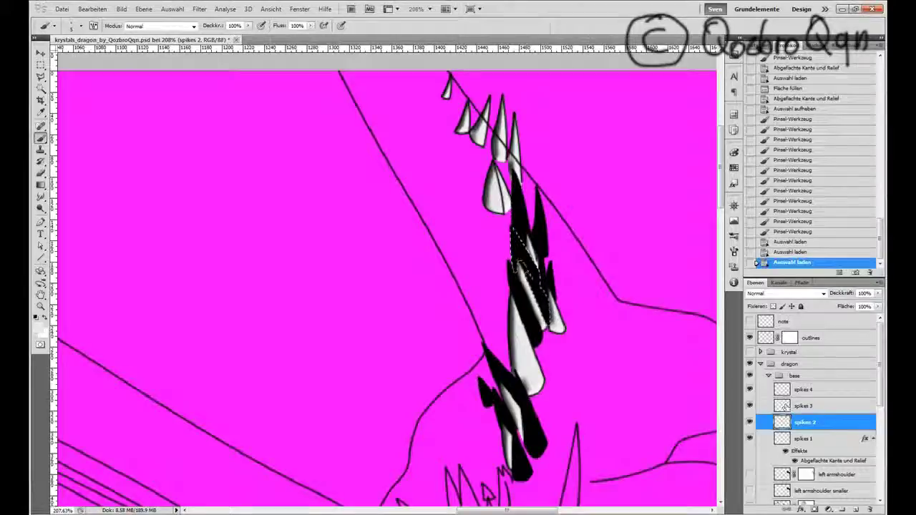
pyautogui.hotkey('shift', 'F5')
pyautogui.press('Return')
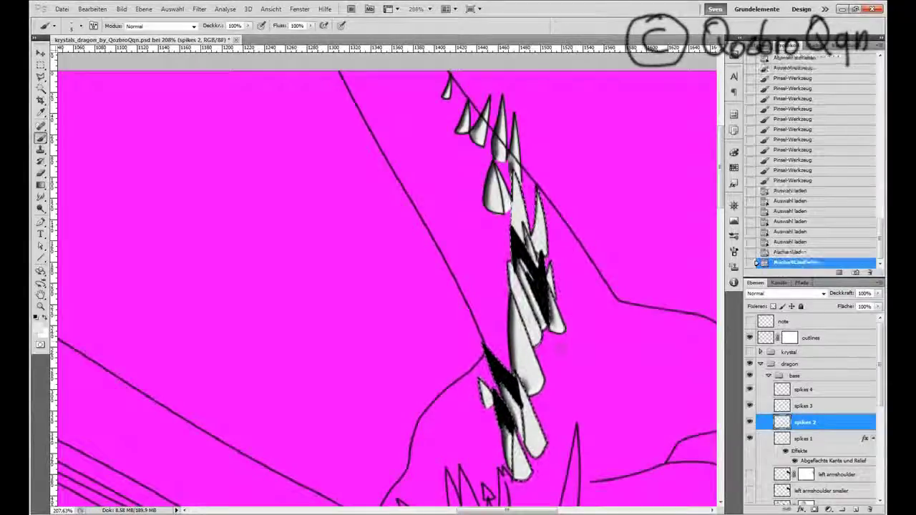
pyautogui.hotkey('ctrl', 'd')
# - Fill the black shapes on spikes 4 and spikes 3 with the same light grey, clearing the selection after each
pyautogui.click(817, 389)
pyautogui.hotkey('shift', 'F5')
pyautogui.press('Return')
pyautogui.hotkey('ctrl', 'd')
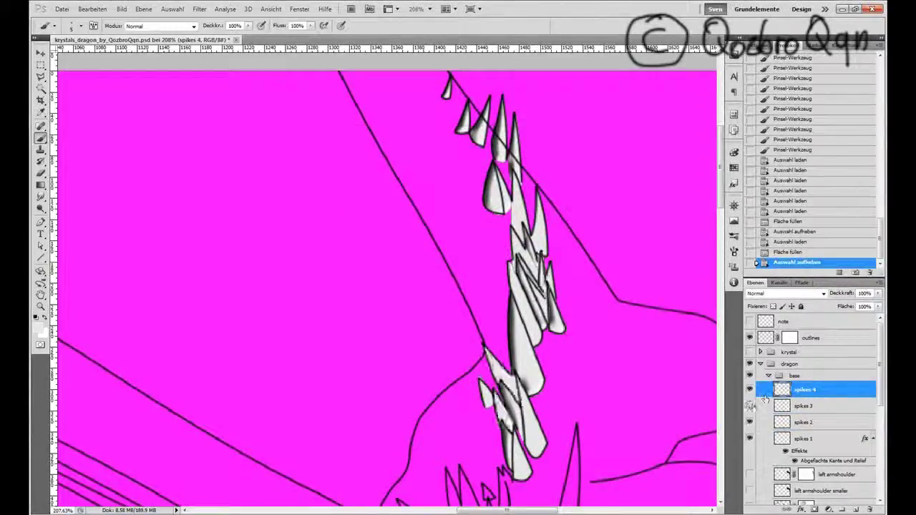
pyautogui.click(823, 405)
pyautogui.keyDown('ctrl'); pyautogui.click(782, 405); pyautogui.keyUp('ctrl')
pyautogui.hotkey('shift', 'F5')
pyautogui.press('Return')
pyautogui.hotkey('ctrl', 'd')
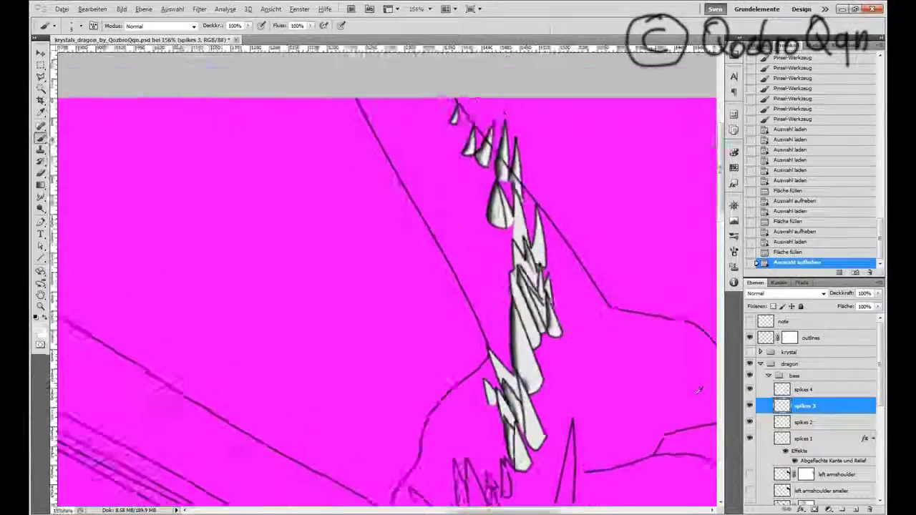
# - Paste the bevel layer style of spikes 1 onto spikes 2, spikes 3 and spikes 4, and check it by toggling the outlines
pyautogui.rightClick(823, 422)
pyautogui.click(833, 426)
pyautogui.rightClick(824, 406)
pyautogui.click(786, 343)
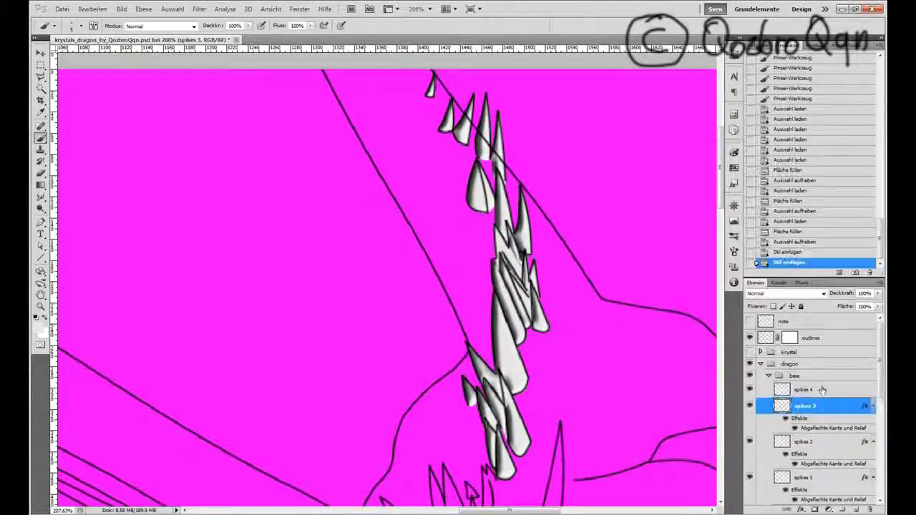
pyautogui.rightClick(823, 390)
pyautogui.click(787, 329)
pyautogui.scroll(-3, 429, 250)
pyautogui.click(749, 337)
pyautogui.click(749, 336)
# - Turn off the layer effects on spikes 1, spikes 2, spikes 3 and spikes 4
pyautogui.scroll(-3, 387, 279)
pyautogui.scroll(-2, 386, 279)
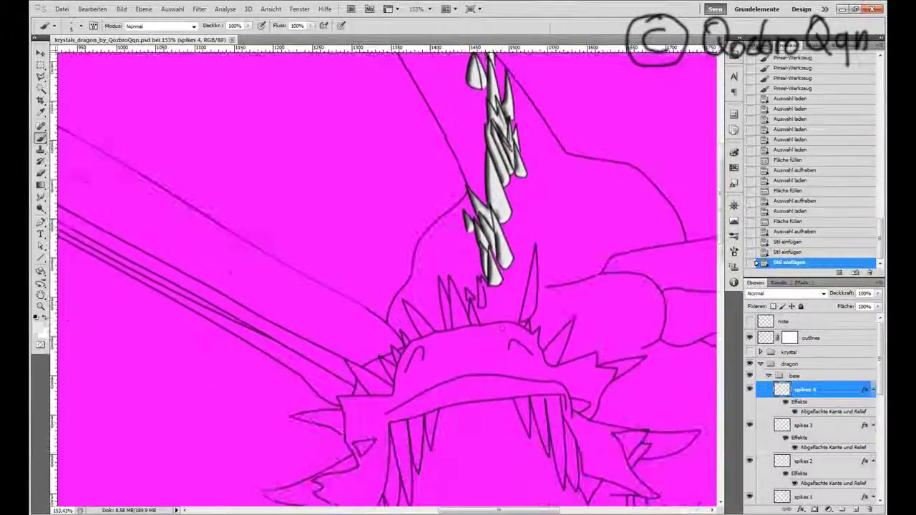
pyautogui.scroll(-2, 808, 394)
pyautogui.click(785, 460)
pyautogui.click(786, 424)
pyautogui.click(786, 389)
pyautogui.click(785, 353)
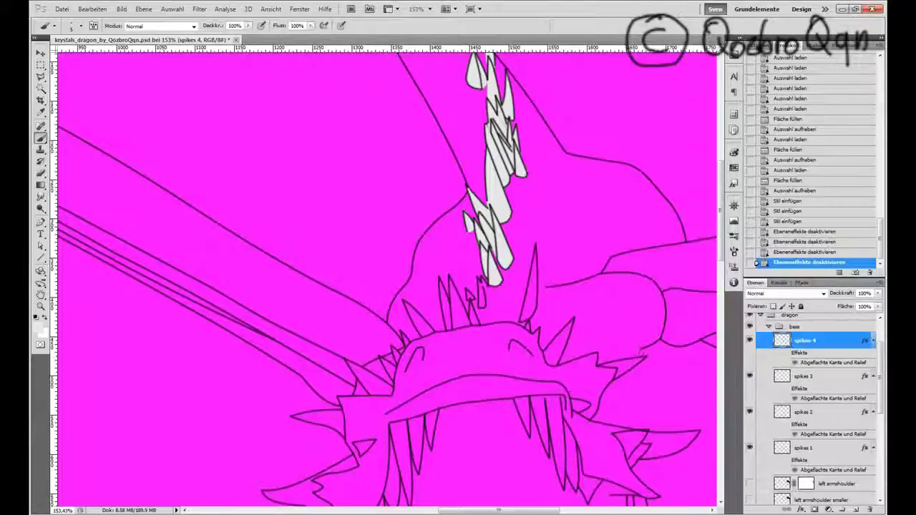
# - Paint the two small spike tips between the tail and the head light grey on spikes 1
pyautogui.scroll(9, 493, 286)
pyautogui.click(804, 447)
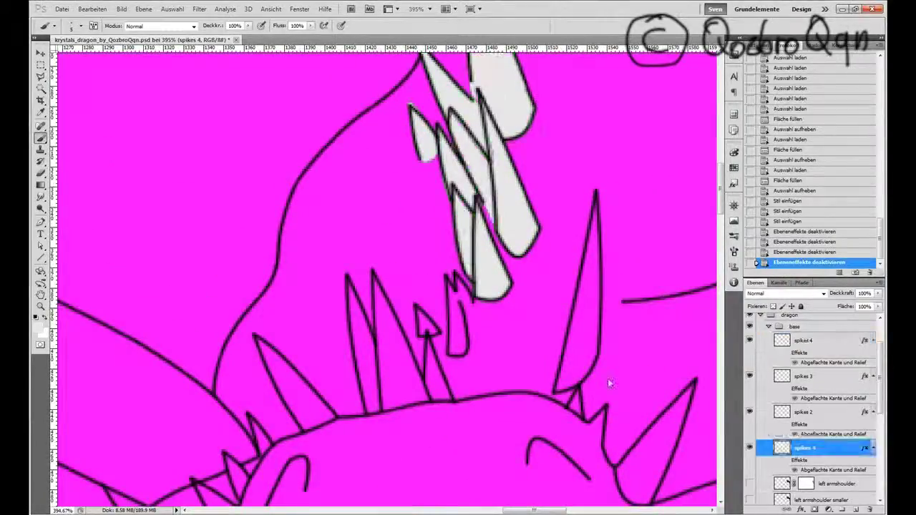
pyautogui.click(463, 296)
pyautogui.click(464, 296)
pyautogui.click(462, 294)
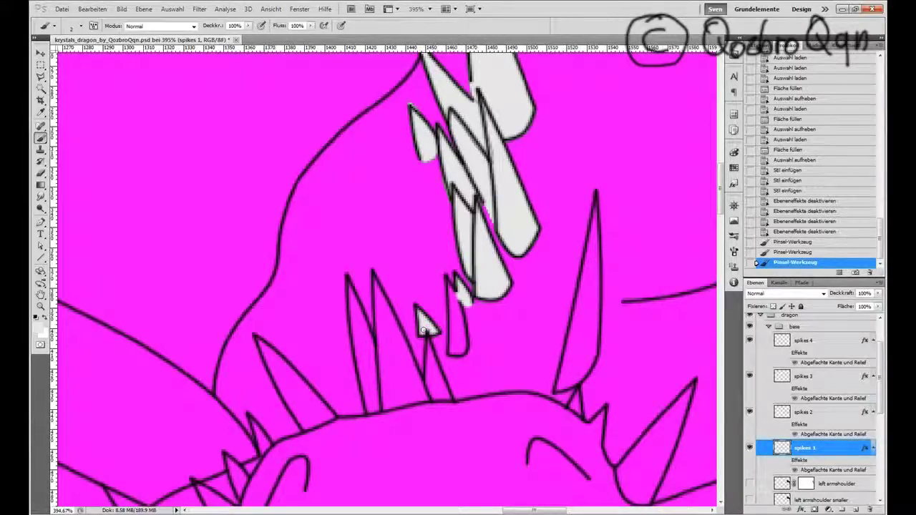
pyautogui.click(425, 327)
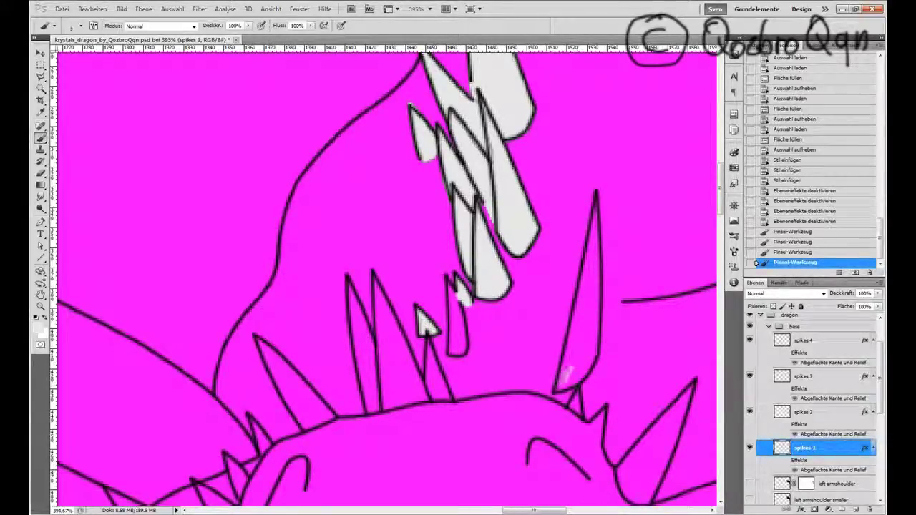
# - Fill the tall curved spike on the right of the head's crest with light grey on spikes 1, up to its outline
pyautogui.moveTo(570, 380)
pyautogui.mouseDown()
pyautogui.moveTo(591, 355)
pyautogui.moveTo(571, 373)
pyautogui.moveTo(577, 338)
pyautogui.moveTo(590, 326)
pyautogui.moveTo(578, 336)
pyautogui.moveTo(588, 239)
pyautogui.mouseUp()
pyautogui.moveTo(586, 244); pyautogui.dragTo(594, 234)
pyautogui.press(']')
pyautogui.moveTo(566, 378); pyautogui.dragTo(562, 386)
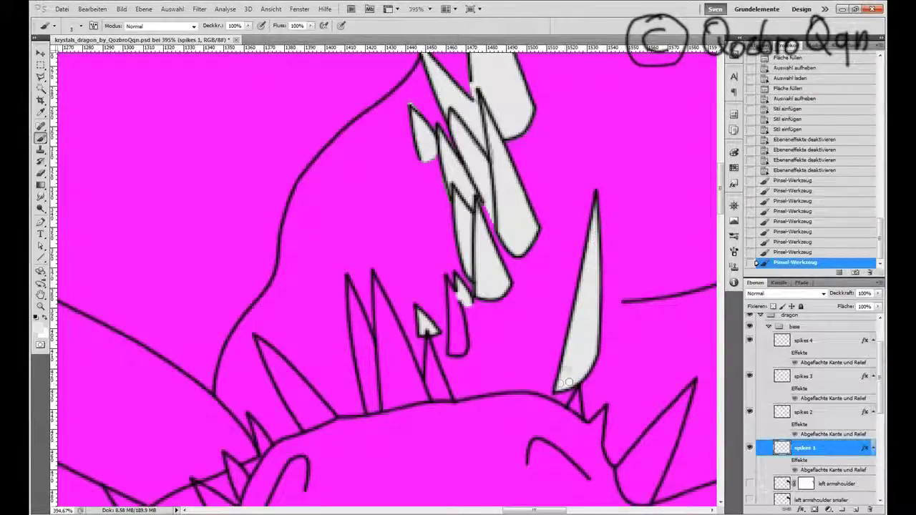
pyautogui.click(592, 244)
pyautogui.click(587, 286)
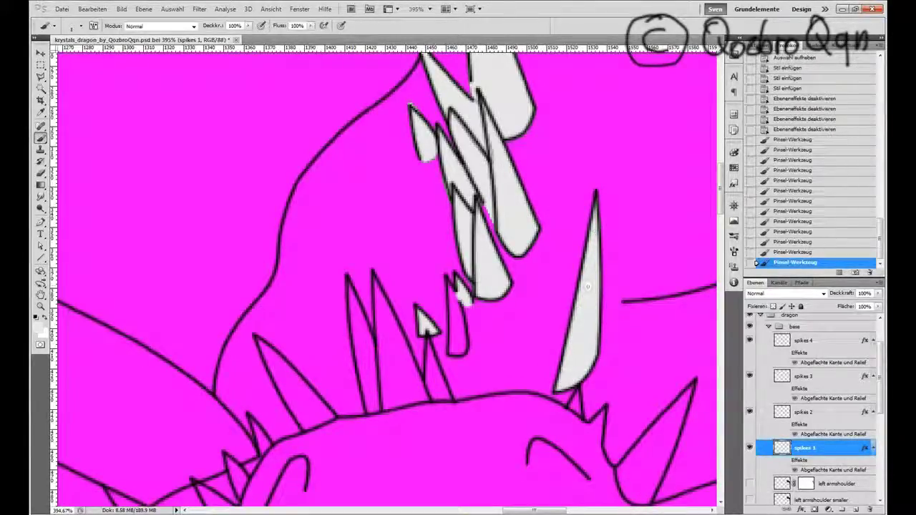
# - Fill the wider spike of the tall central pair and the slanted spike to its left with light grey
pyautogui.moveTo(379, 322); pyautogui.dragTo(421, 398)
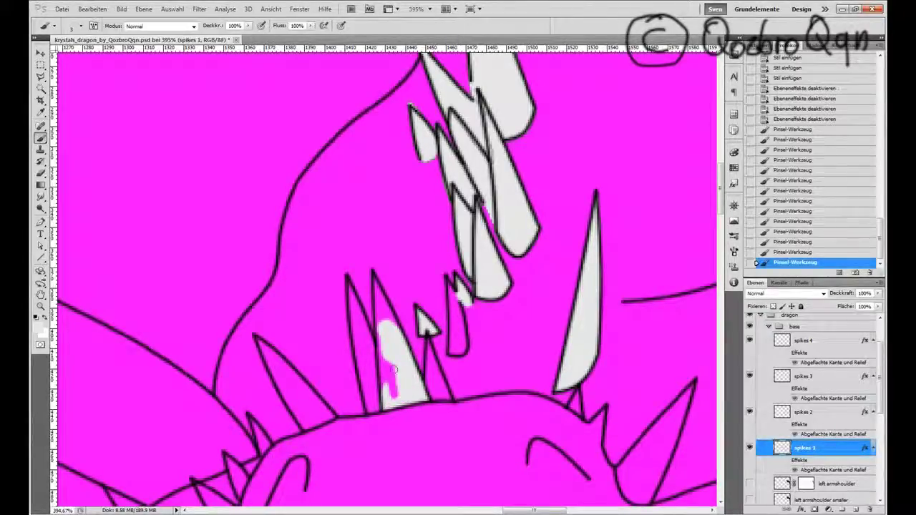
pyautogui.click(387, 405)
pyautogui.moveTo(381, 328)
pyautogui.mouseDown()
pyautogui.moveTo(377, 283)
pyautogui.moveTo(399, 333)
pyautogui.mouseUp()
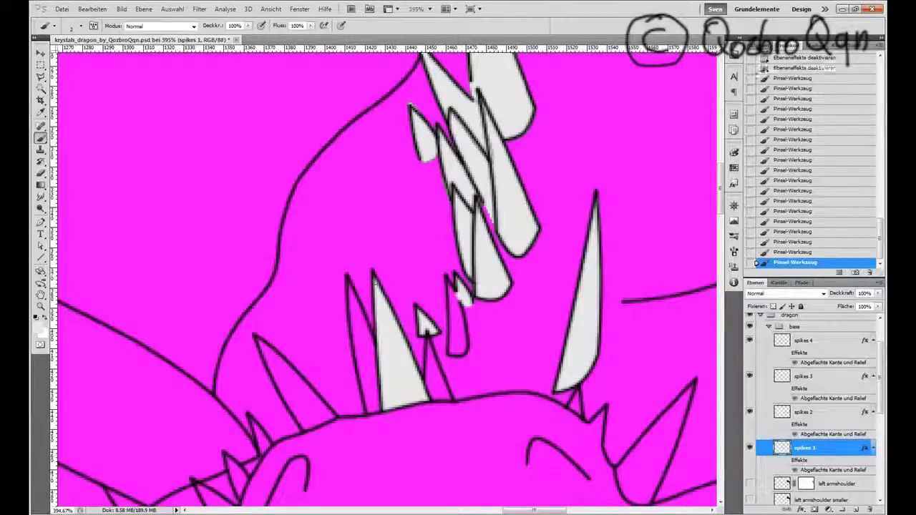
pyautogui.moveTo(306, 408); pyautogui.dragTo(263, 349)
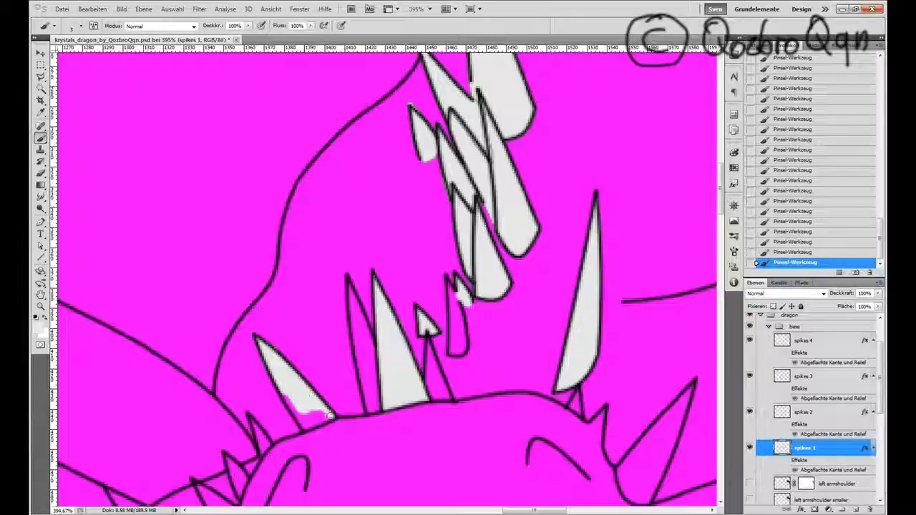
pyautogui.moveTo(311, 419)
pyautogui.mouseDown()
pyautogui.moveTo(289, 399)
pyautogui.moveTo(309, 420)
pyautogui.moveTo(298, 326)
pyautogui.mouseUp()
# - Fill the large slanted spike on the right side of the head with light grey and erase the overspill
pyautogui.moveTo(624, 419)
pyautogui.mouseDown()
pyautogui.moveTo(649, 352)
pyautogui.moveTo(619, 377)
pyautogui.mouseUp()
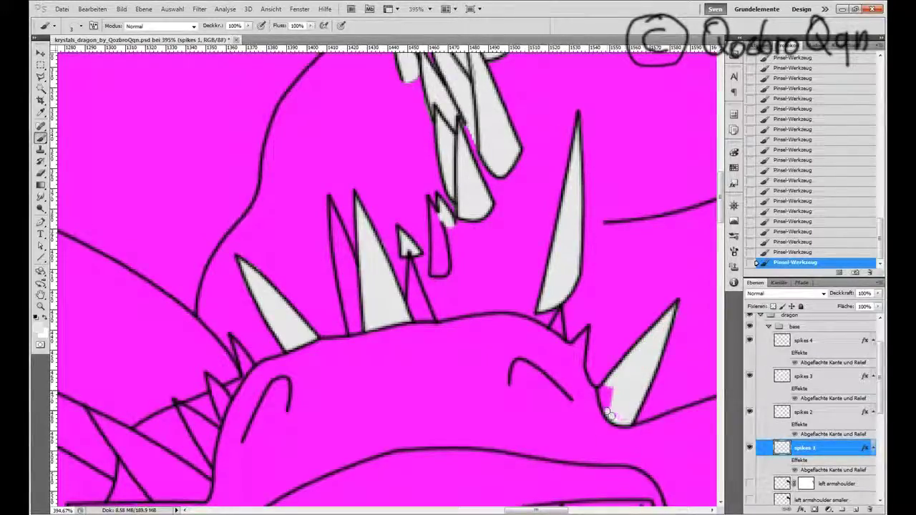
pyautogui.press('e')
pyautogui.moveTo(602, 383); pyautogui.dragTo(608, 403)
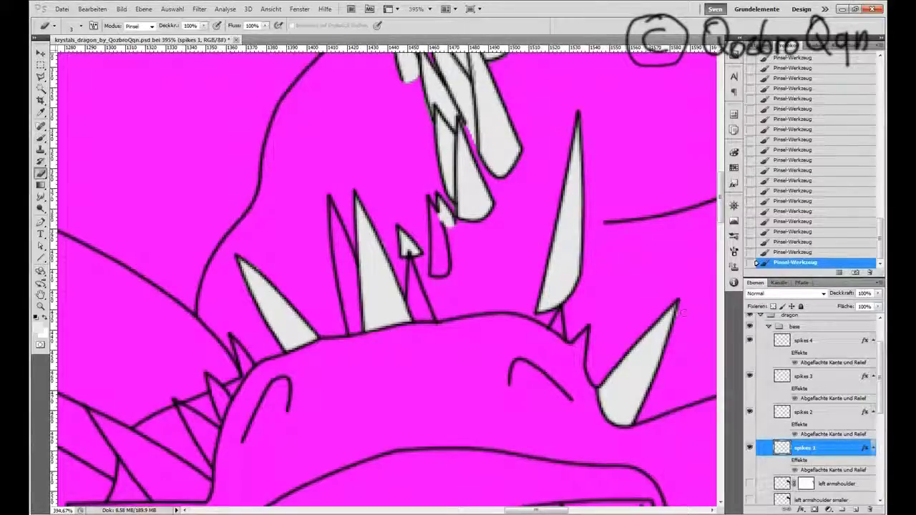
# - Paint the three small spikes down the left side of the head light grey with a smaller brush
pyautogui.press('[')
pyautogui.click(244, 360)
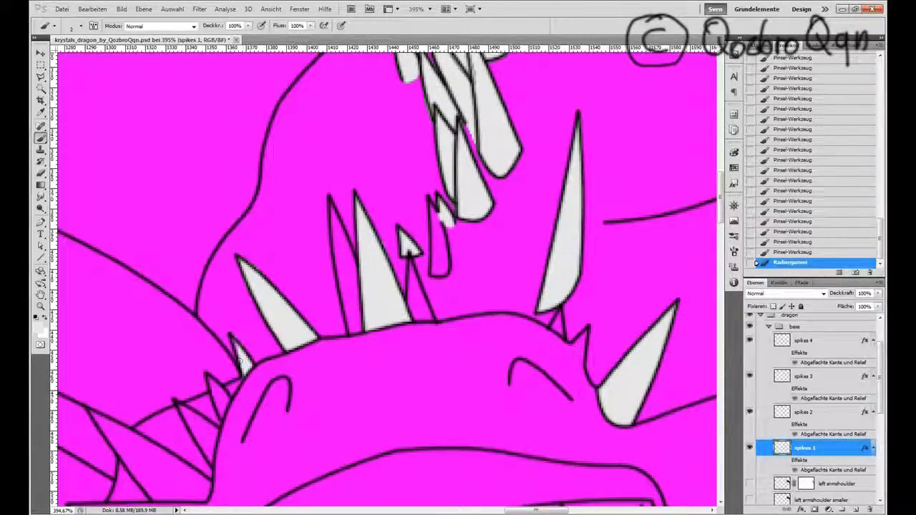
pyautogui.moveTo(216, 394)
pyautogui.mouseDown()
pyautogui.moveTo(223, 419)
pyautogui.moveTo(223, 399)
pyautogui.mouseUp()
pyautogui.press('e')
pyautogui.press('b')
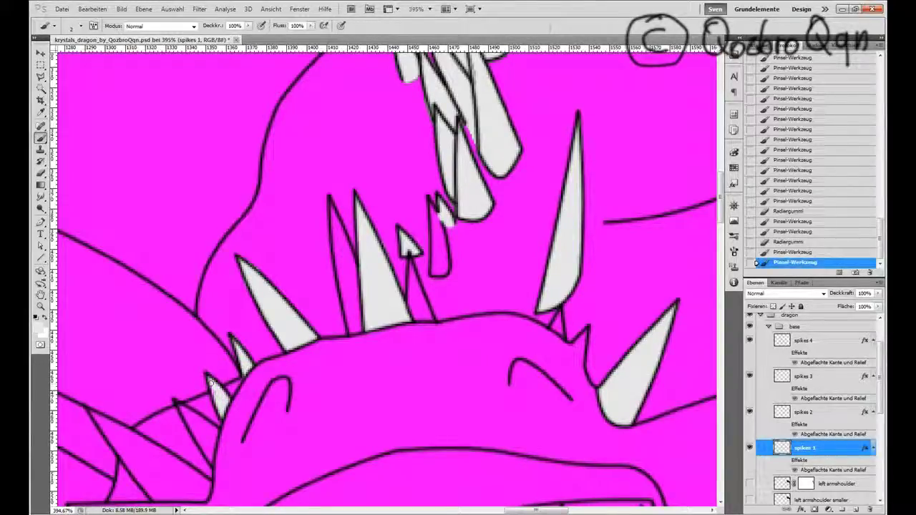
pyautogui.moveTo(207, 447)
pyautogui.mouseDown()
pyautogui.moveTo(181, 408)
pyautogui.moveTo(208, 427)
pyautogui.mouseUp()
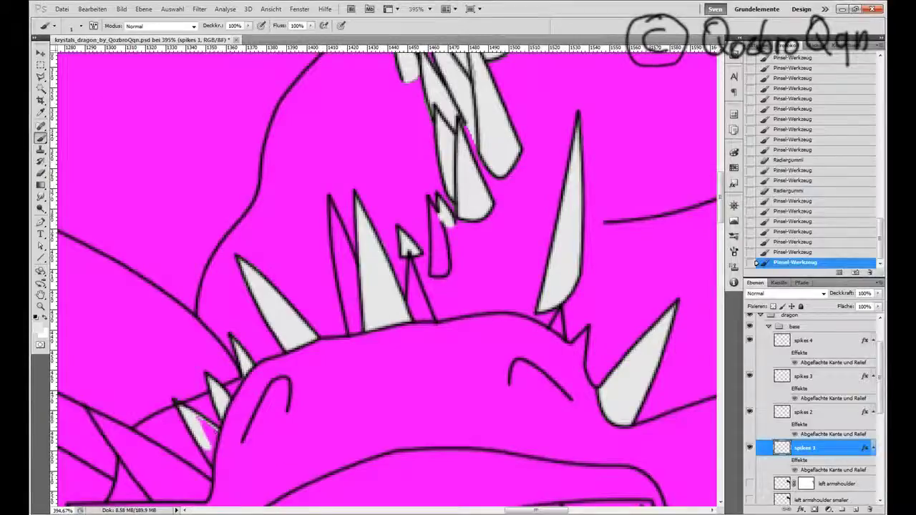
pyautogui.moveTo(210, 452)
pyautogui.mouseDown()
pyautogui.moveTo(260, 330)
pyautogui.moveTo(289, 302)
pyautogui.mouseUp()
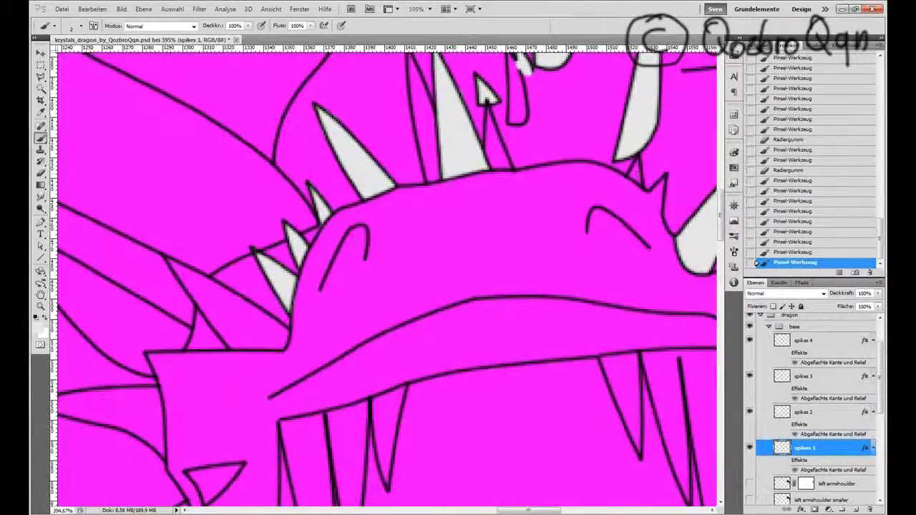
# - Fill the small spike on the head's right side and the large lowest-left spike light grey, erasing the overspill
pyautogui.moveTo(655, 195); pyautogui.dragTo(662, 202)
pyautogui.moveTo(206, 290)
pyautogui.mouseDown()
pyautogui.moveTo(252, 326)
pyautogui.moveTo(172, 261)
pyautogui.moveTo(179, 283)
pyautogui.moveTo(267, 342)
pyautogui.moveTo(258, 346)
pyautogui.moveTo(283, 335)
pyautogui.mouseUp()
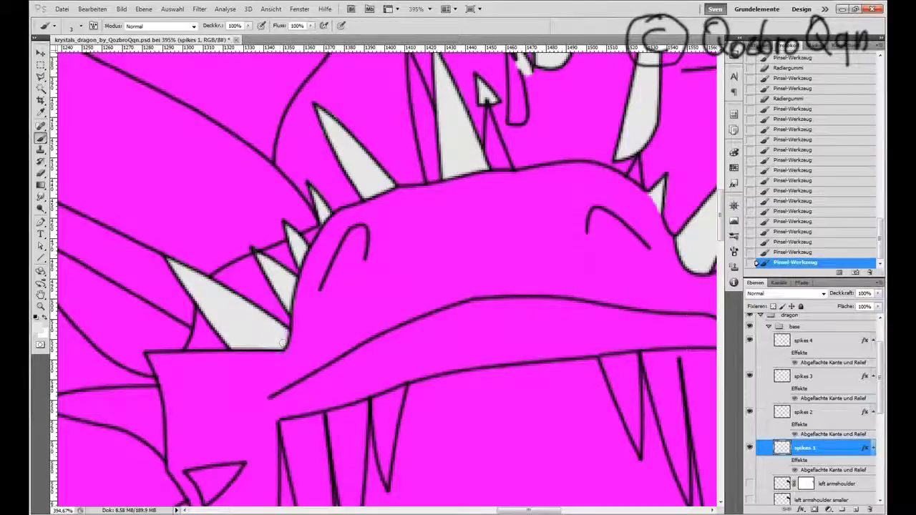
pyautogui.press('e')
pyautogui.click(281, 338)
pyautogui.scroll(-2, 280, 337)
pyautogui.scroll(-2, 387, 279)
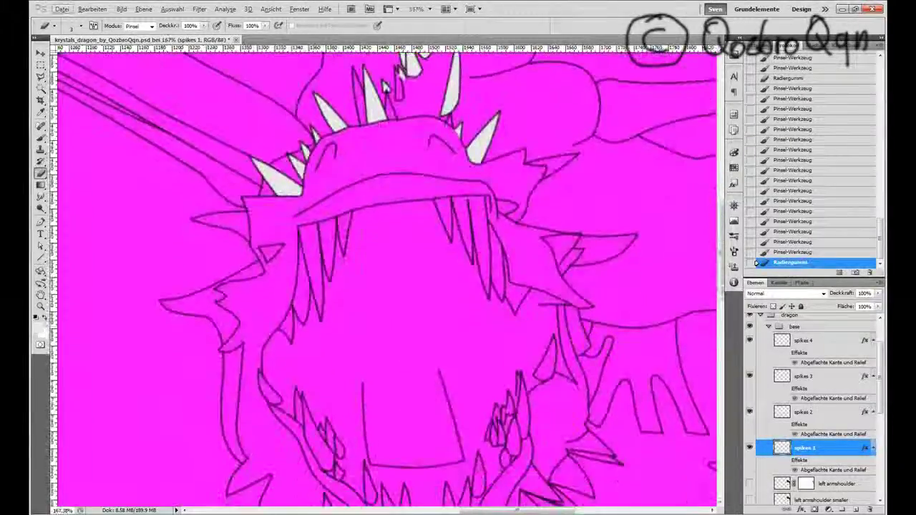
pyautogui.press('w')
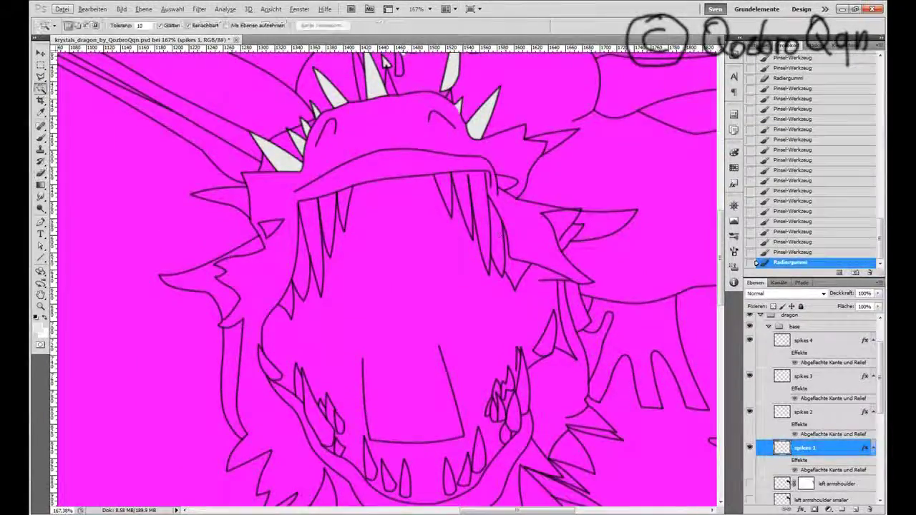
pyautogui.click(557, 138)
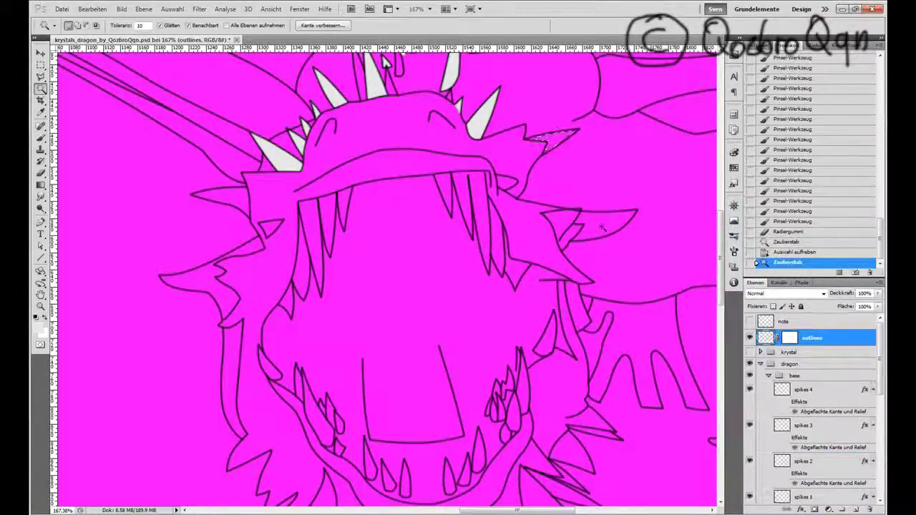
pyautogui.hotkey('ctrl', 'd')
pyautogui.scroll(-2, 609, 361)
pyautogui.press('b')
pyautogui.scroll(3, 609, 361)
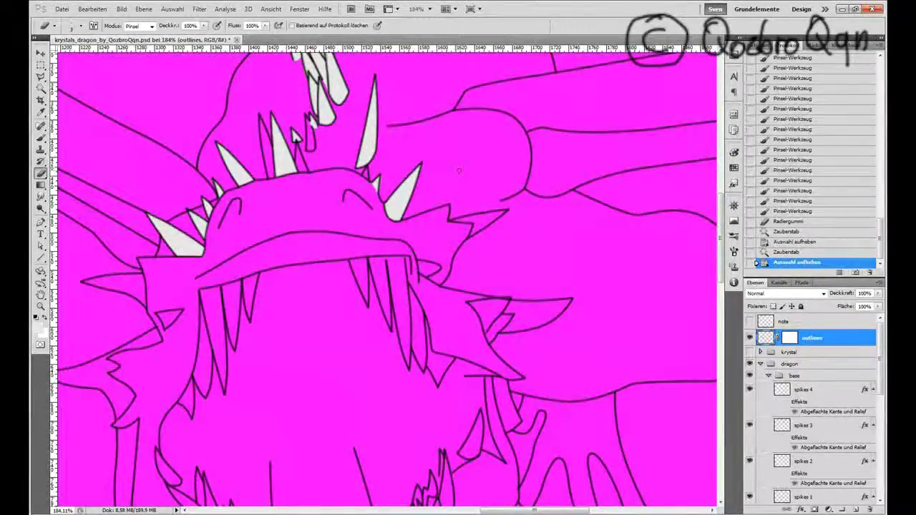
pyautogui.scroll(3, 458, 170)
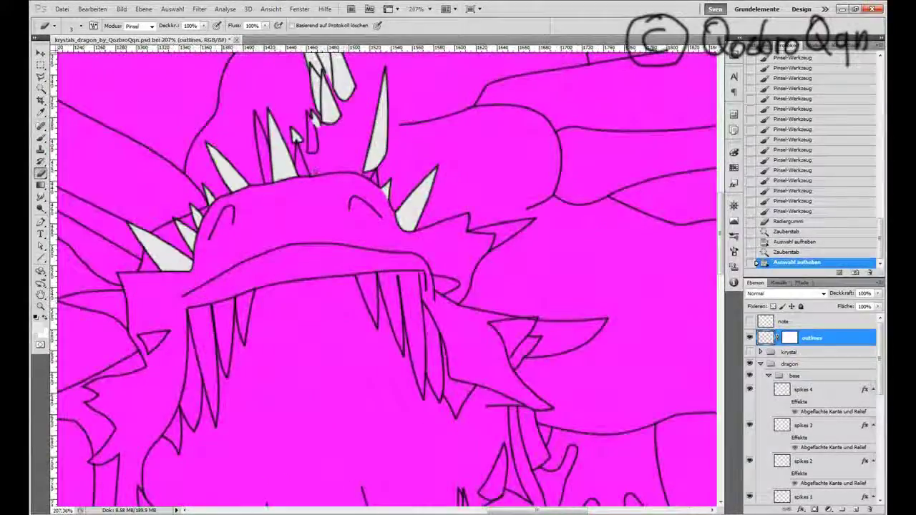
# - On layer spikes 1, select the light grey head spikes with the Magic Wand, from the large right one to the lowest-left one
pyautogui.press('w')
pyautogui.scroll(-2, 787, 417)
pyautogui.click(801, 448)
pyautogui.click(418, 201)
pyautogui.keyDown('shift'); pyautogui.click(386, 190); pyautogui.keyUp('shift')
pyautogui.keyDown('shift'); pyautogui.click(277, 154); pyautogui.keyUp('shift')
pyautogui.keyDown('shift'); pyautogui.click(225, 171); pyautogui.keyUp('shift')
pyautogui.keyDown('shift'); pyautogui.click(207, 198); pyautogui.keyUp('shift')
pyautogui.keyDown('shift'); pyautogui.click(197, 215); pyautogui.keyUp('shift')
pyautogui.keyDown('shift'); pyautogui.click(184, 240); pyautogui.keyUp('shift')
pyautogui.keyDown('shift'); pyautogui.click(163, 254); pyautogui.keyUp('shift')
# - Cut the whole selection of head spikes onto a new layer named headspikes and move the pasted spikes back inside their outlines
pyautogui.hotkey('ctrl', 'shift', 'j')
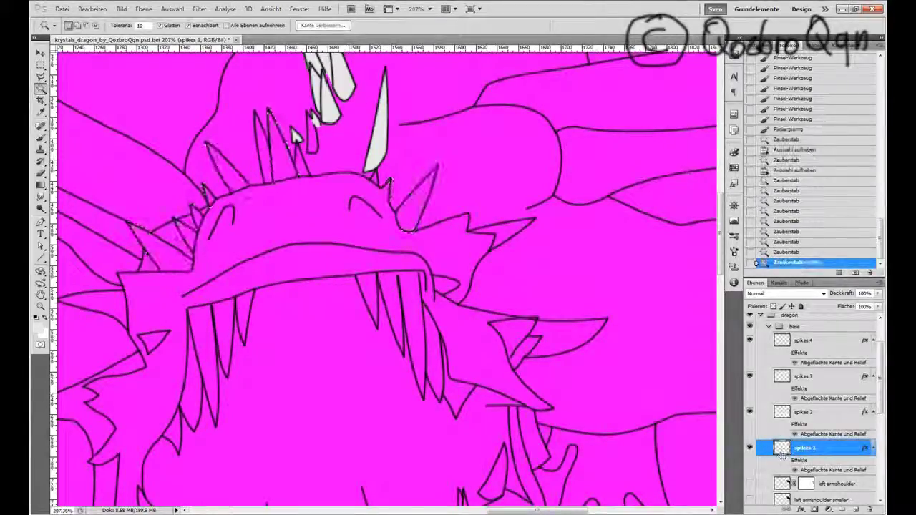
pyautogui.write('headspikes')
pyautogui.press('Return')
pyautogui.hotkey('ctrl', 'v')
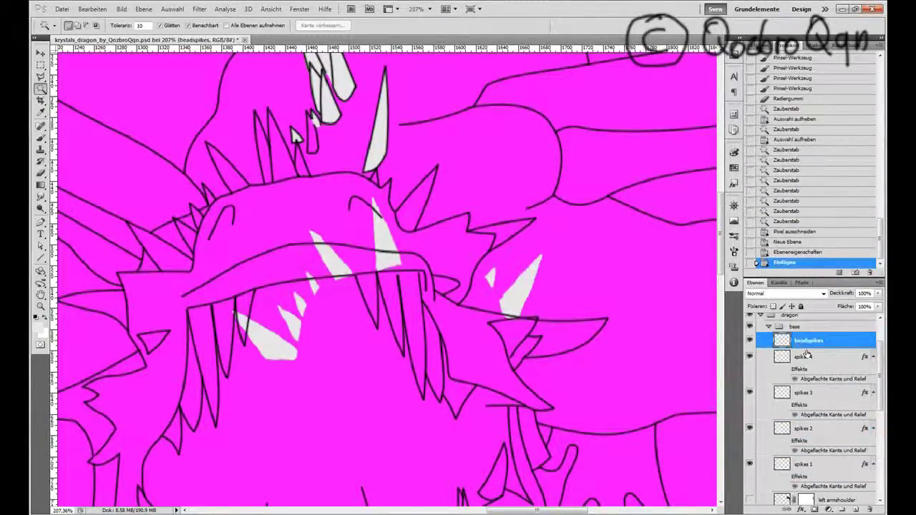
pyautogui.press('v')
pyautogui.moveTo(327, 259); pyautogui.dragTo(220, 183)
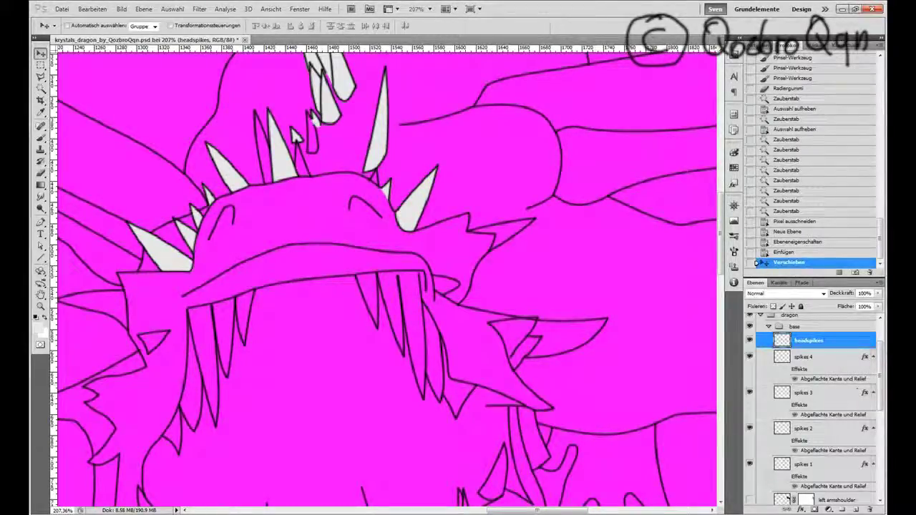
# - Rename the new layer as headspikes 1 and toggle its visibility to check which spikes it holds
pyautogui.press('Return')
pyautogui.click(805, 464)
pyautogui.scroll(3, 291, 258)
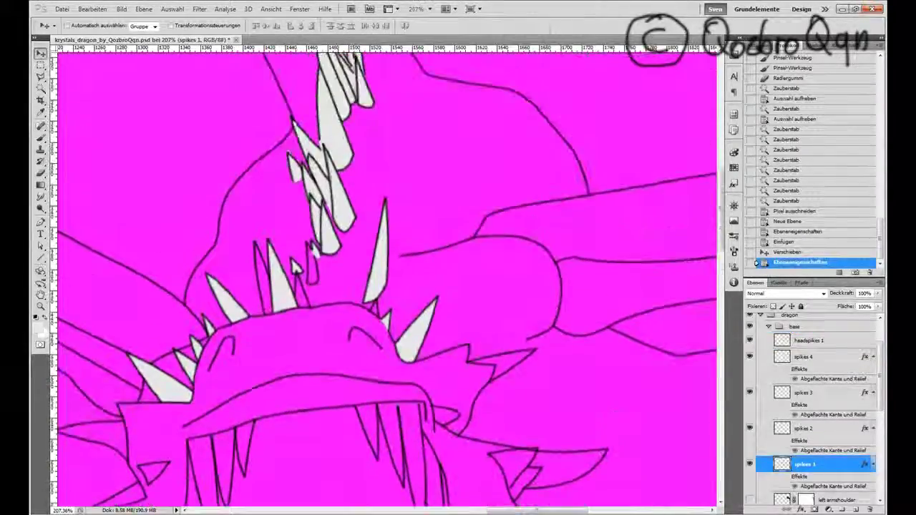
pyautogui.click(750, 464)
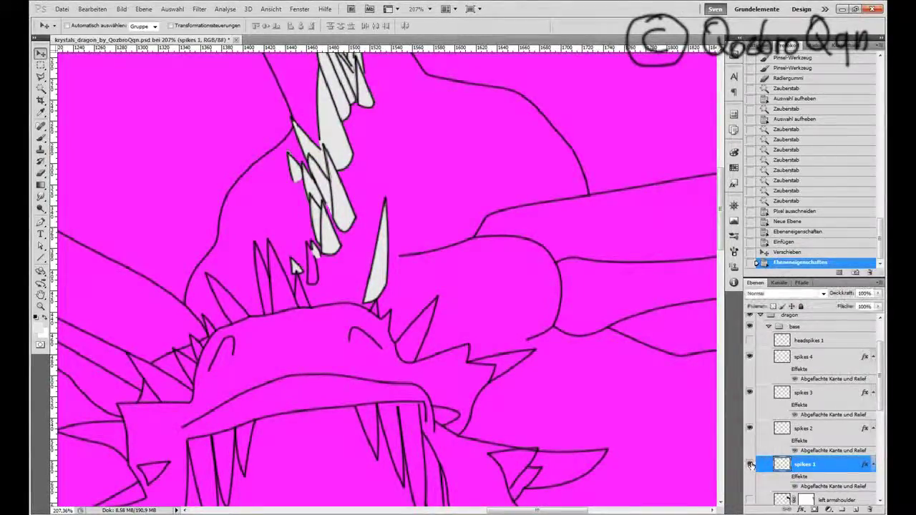
pyautogui.click(750, 341)
pyautogui.click(815, 341)
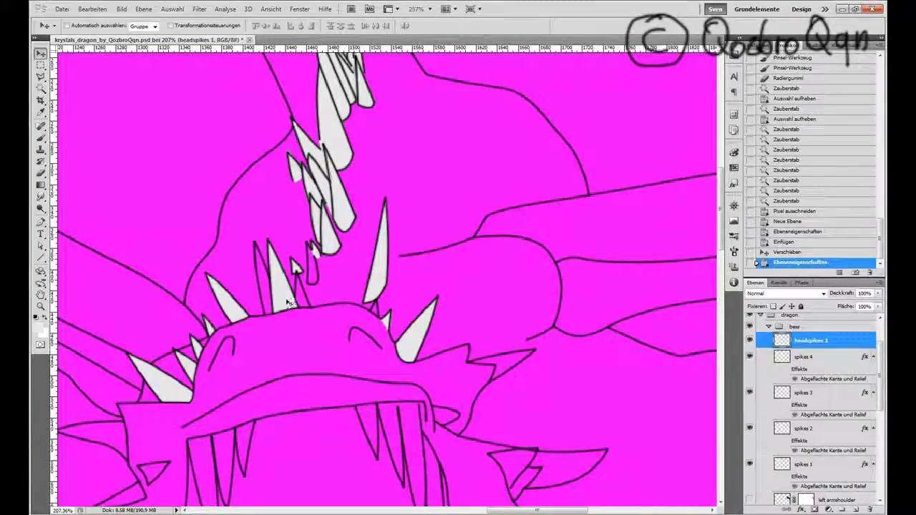
# - Revert to the Magic Wand selection of the head spikes and remove the wide central and upper-left slanted spikes from it
pyautogui.click(785, 200)
pyautogui.press('w')
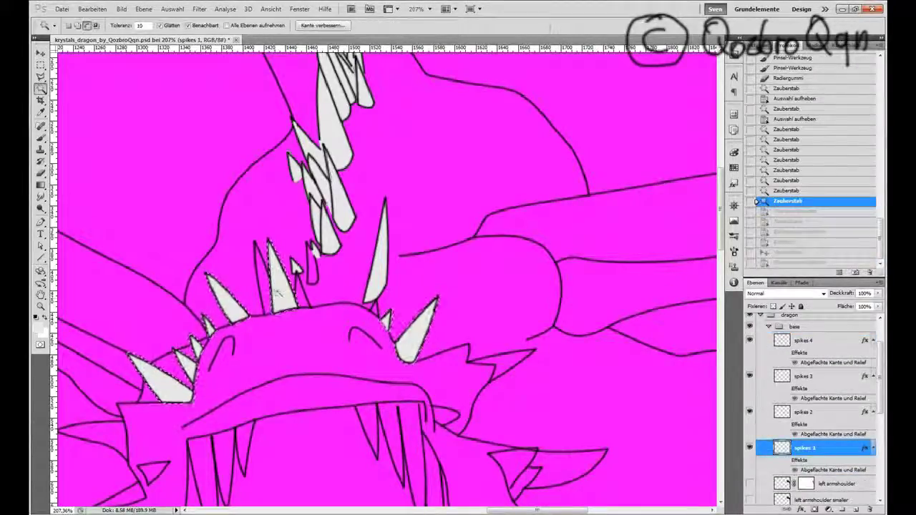
pyautogui.click(392, 427)
# - Cut the remaining selected spikes onto a new layer named headspikes 1 and align them with their outlines
pyautogui.hotkey('ctrl', 'shift', 'z')
pyautogui.hotkey('ctrl', 'shift', 'z')
pyautogui.hotkey('ctrl', 'shift', 'z')
pyautogui.hotkey('ctrl', 'shift', 'z')
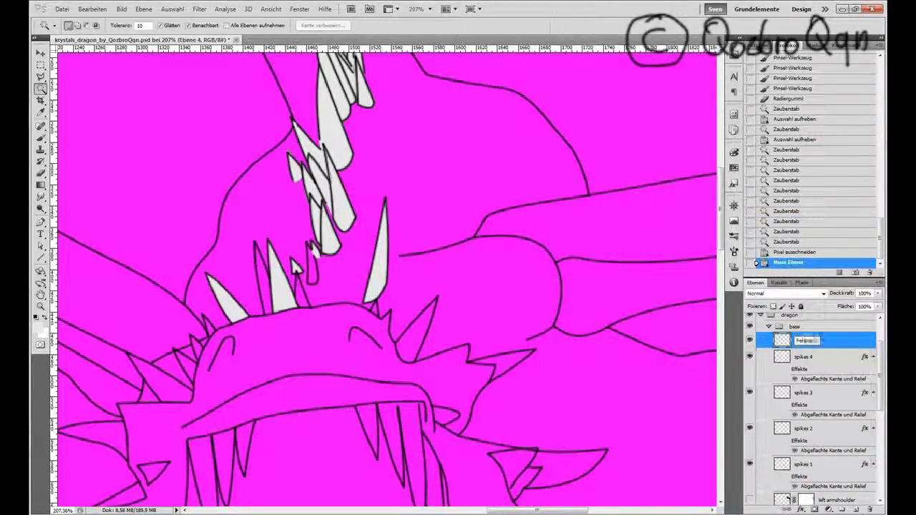
pyautogui.press('v')
pyautogui.moveTo(510, 289); pyautogui.dragTo(406, 360)
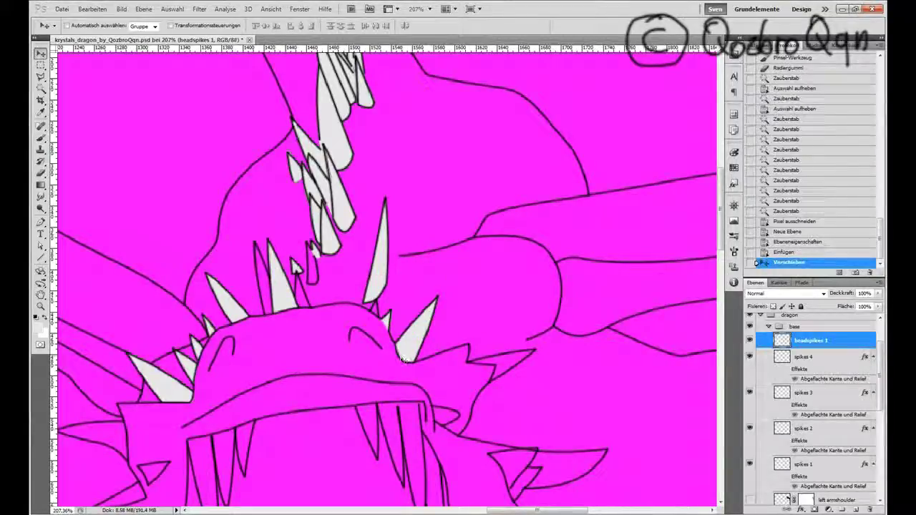
# - Hide headspikes 1 and, on layer spikes 2, fill the small rounded spike above the head with light grey, erasing the overspill
pyautogui.click(749, 340)
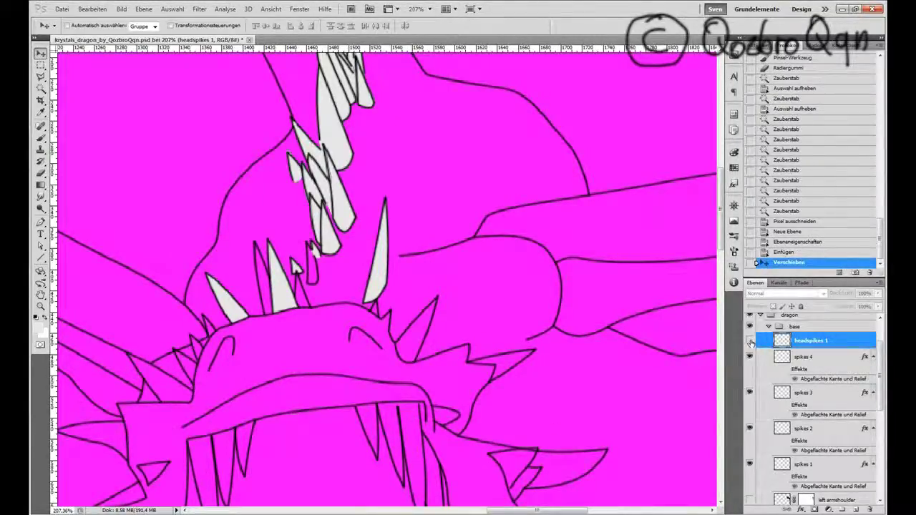
pyautogui.click(829, 431)
pyautogui.press('b')
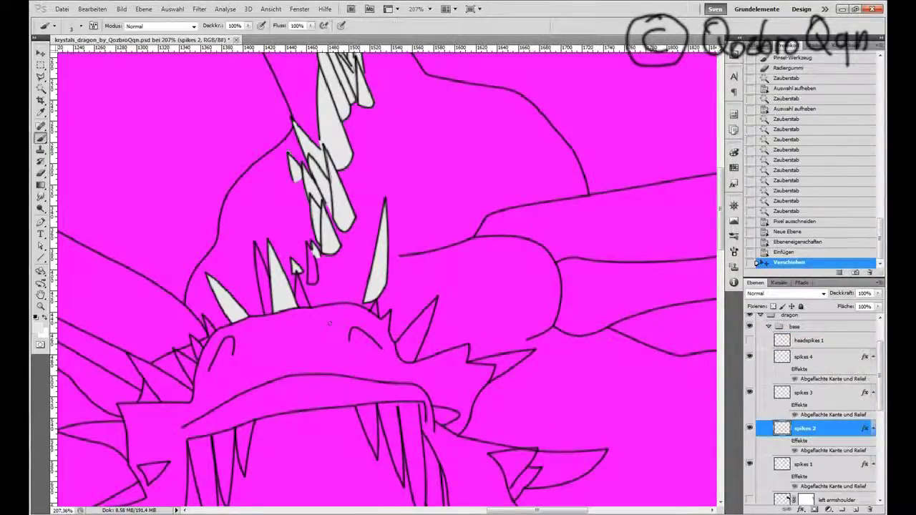
pyautogui.moveTo(313, 284); pyautogui.dragTo(311, 257)
pyautogui.scroll(5, 312, 279)
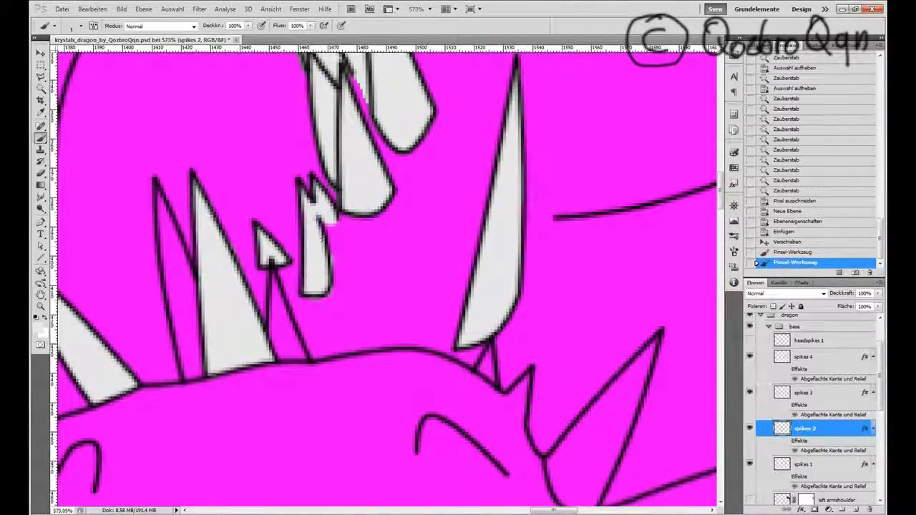
pyautogui.click(321, 216)
pyautogui.hotkey('alt', '[')
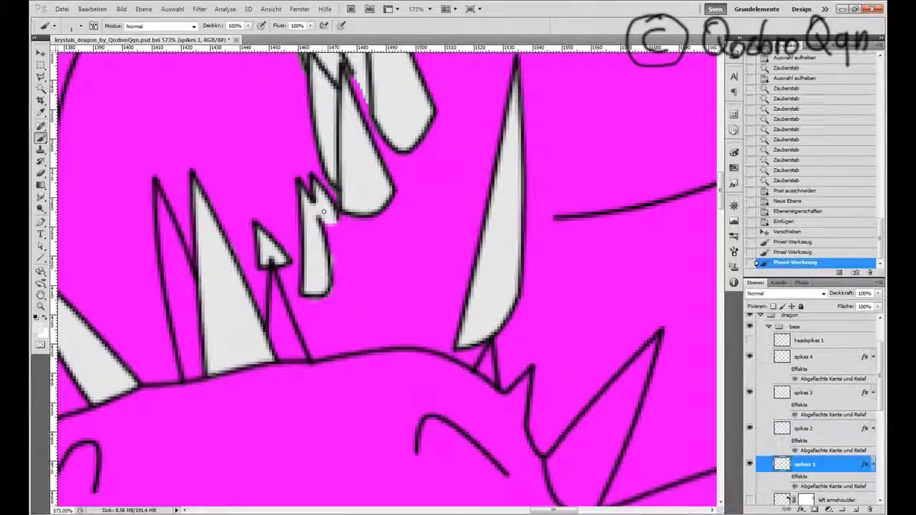
pyautogui.hotkey('alt', ']')
pyautogui.press('e')
pyautogui.click(325, 216)
pyautogui.click(330, 217)
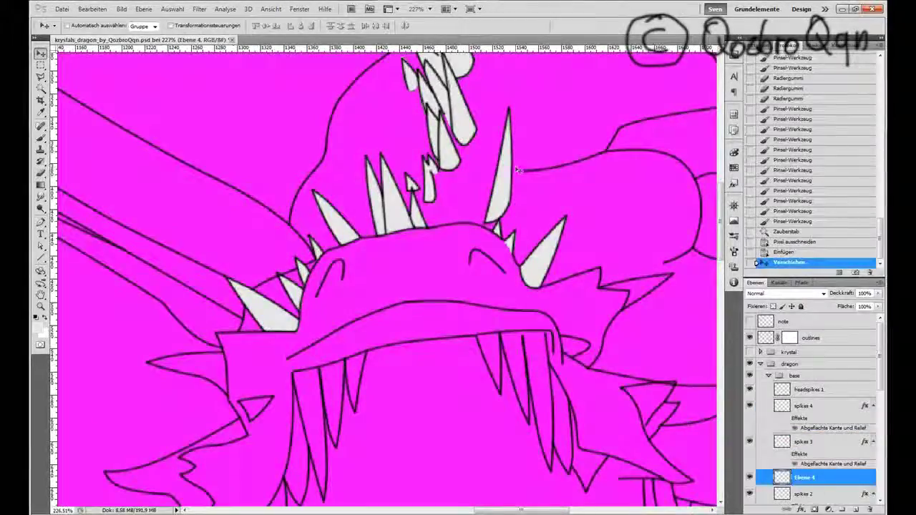
# - Merge layer Ebene 4 with spikes 2 and copy the bevel style from spikes 1 onto the merged layer
pyautogui.rightClick(814, 462)
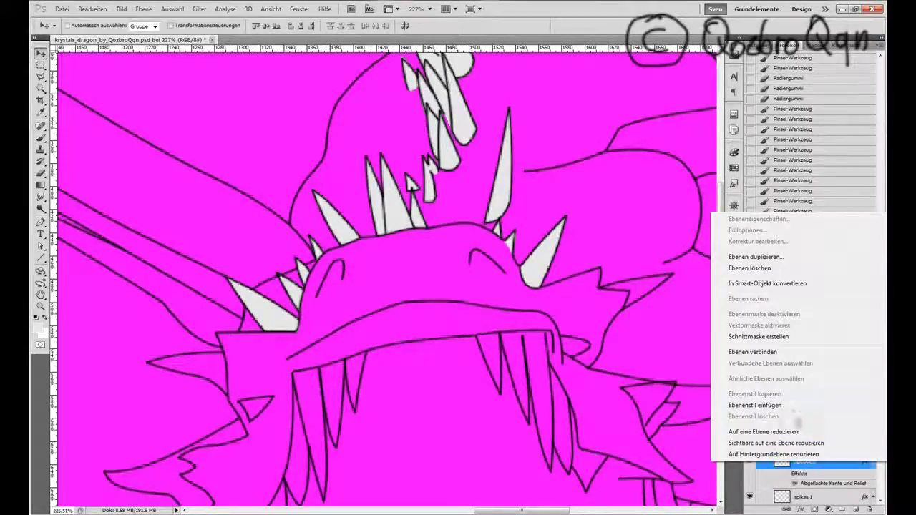
pyautogui.click(803, 430)
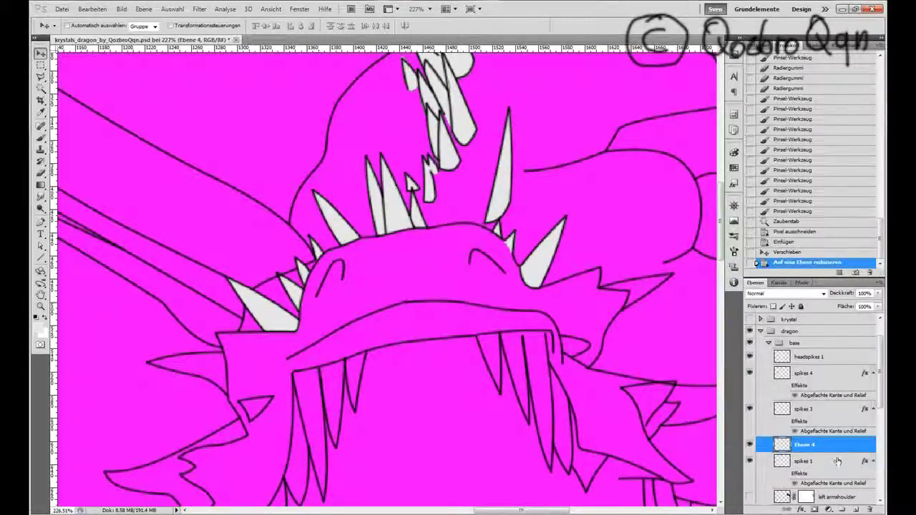
pyautogui.rightClick(837, 461)
pyautogui.click(787, 386)
pyautogui.rightClick(837, 445)
pyautogui.click(787, 370)
# - Turn on the bevel effects of the merged layer and of the other tail spikes layers
pyautogui.click(785, 458)
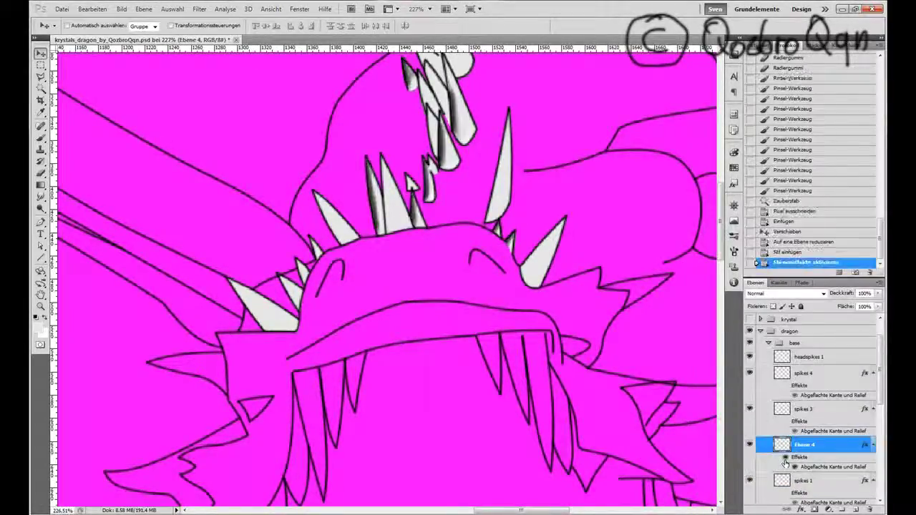
pyautogui.click(785, 462)
pyautogui.click(784, 458)
pyautogui.click(785, 457)
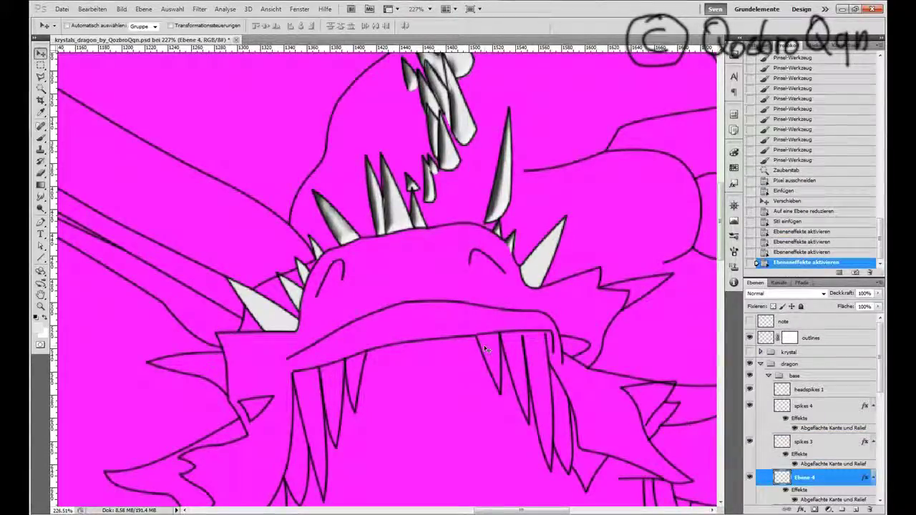
# - Rename the merged layer as spikes 2 and clean up its fill around the central head spikes with the Eraser
pyautogui.scroll(6, 387, 324)
pyautogui.scroll(-2, 387, 324)
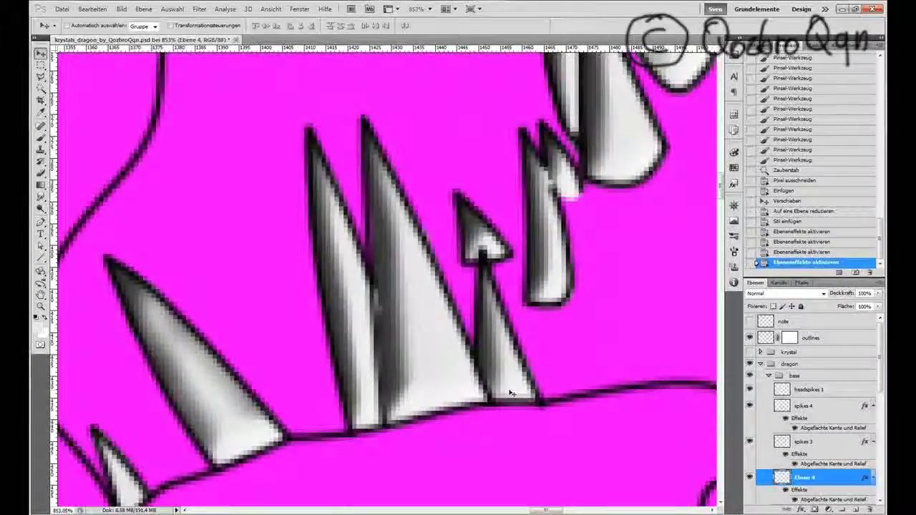
pyautogui.scroll(-2, 815, 400)
pyautogui.doubleClick(804, 428)
pyautogui.press('Return')
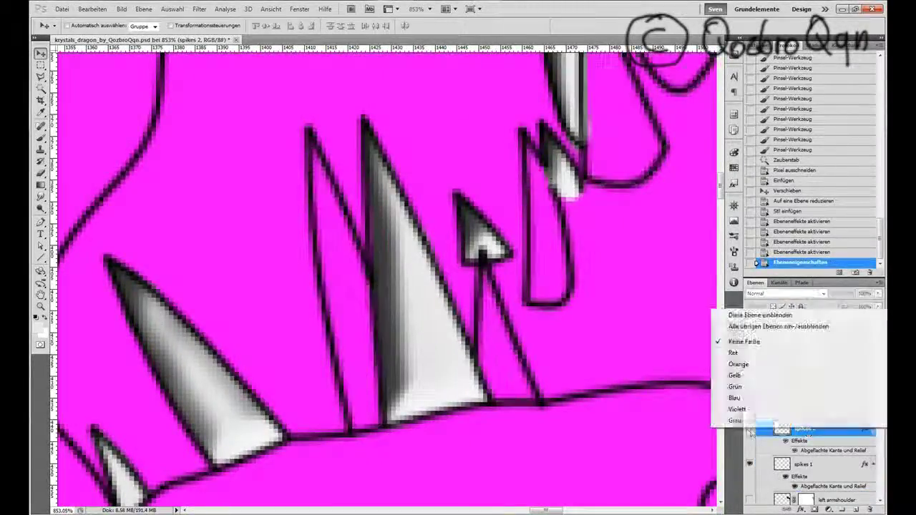
pyautogui.press('b')
pyautogui.hotkey('ctrl', 'z')
pyautogui.moveTo(506, 384); pyautogui.dragTo(486, 335)
pyautogui.press('b')
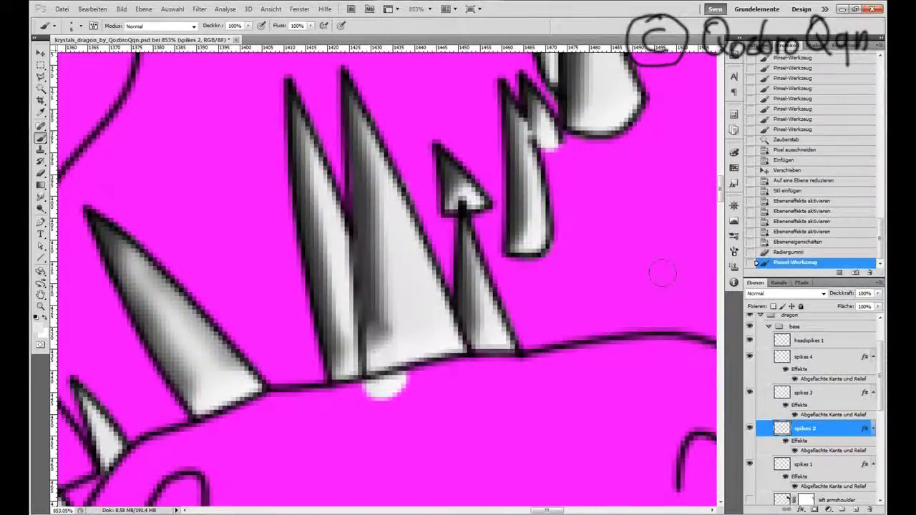
pyautogui.moveTo(395, 324); pyautogui.dragTo(398, 358)
pyautogui.hotkey('ctrl', 'z')
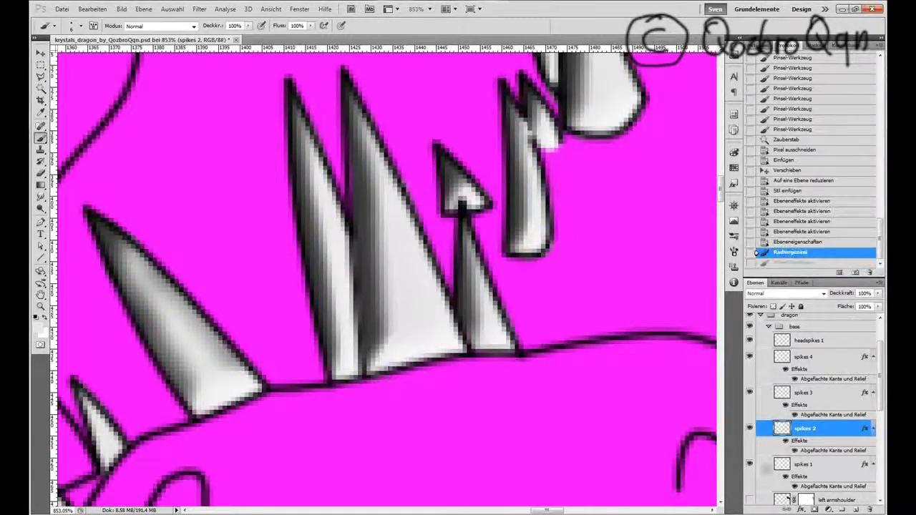
# - On layer spikes 1, extend the light grey bases of the wide central spike and the slanted spike below the head outline
pyautogui.hotkey('alt', '[')
pyautogui.moveTo(375, 388)
pyautogui.mouseDown()
pyautogui.moveTo(463, 368)
pyautogui.moveTo(379, 389)
pyautogui.moveTo(435, 389)
pyautogui.mouseUp()
pyautogui.moveTo(244, 418)
pyautogui.mouseDown()
pyautogui.moveTo(223, 429)
pyautogui.moveTo(266, 408)
pyautogui.moveTo(214, 428)
pyautogui.moveTo(285, 409)
pyautogui.mouseUp()
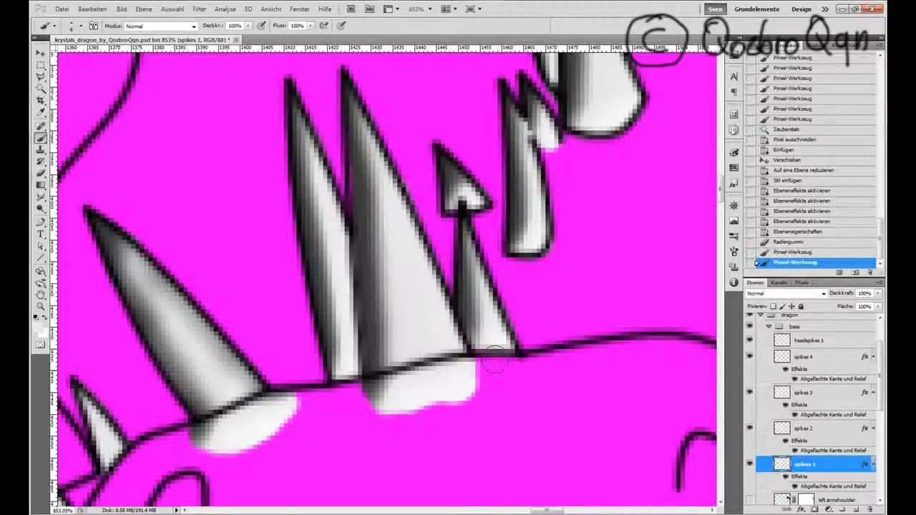
# - On layer spikes 2, extend the light grey bases of the small central spike and the narrow tall spike below the head outline
pyautogui.click(797, 439)
pyautogui.moveTo(462, 357); pyautogui.dragTo(529, 368)
pyautogui.moveTo(794, 429); pyautogui.dragTo(795, 465)
pyautogui.moveTo(440, 329); pyautogui.dragTo(206, 254)
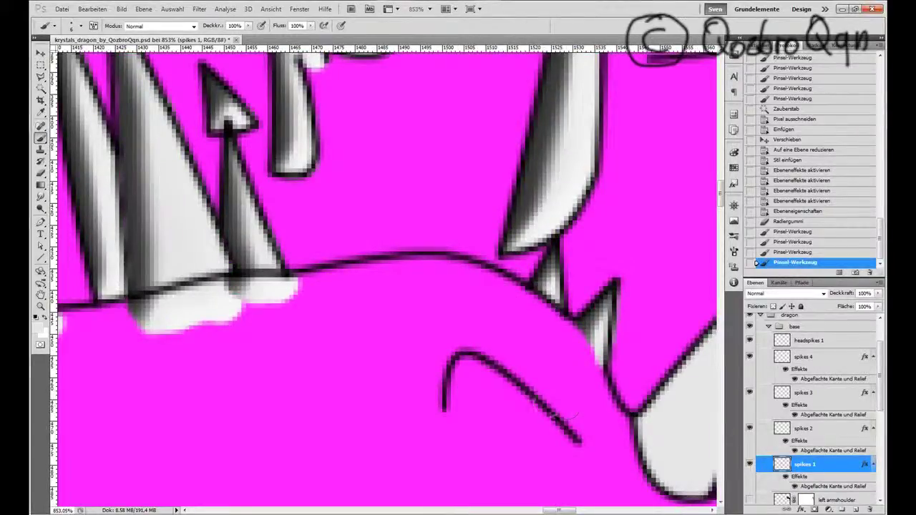
pyautogui.scroll(1, 562, 414)
pyautogui.hotkey('alt', ']')
pyautogui.moveTo(175, 314)
pyautogui.mouseDown()
pyautogui.moveTo(212, 357)
pyautogui.moveTo(214, 418)
pyautogui.moveTo(188, 319)
pyautogui.mouseUp()
pyautogui.scroll(-20, 184, 315)
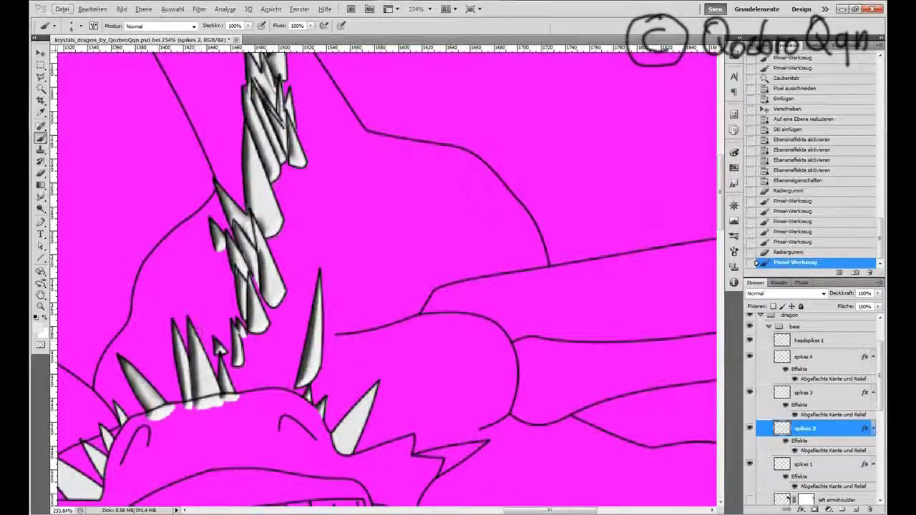
pyautogui.scroll(5, 379, 279)
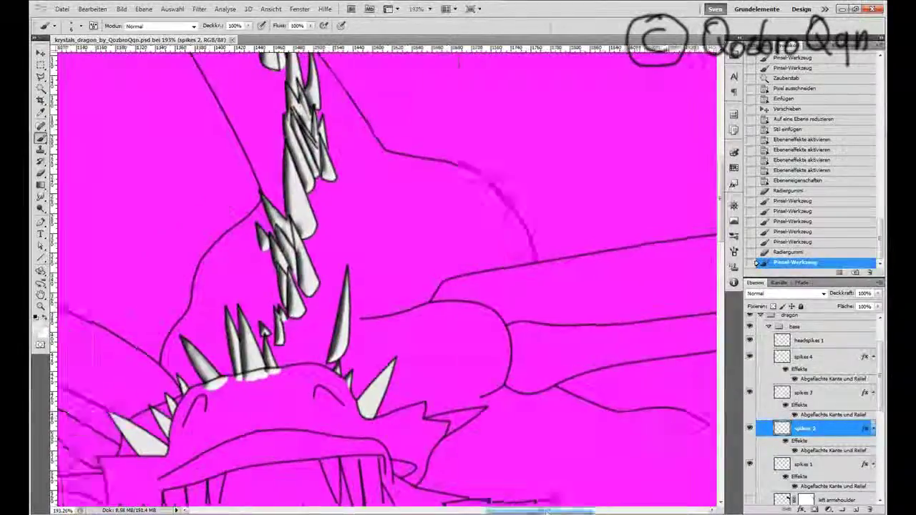
pyautogui.scroll(3, 379, 279)
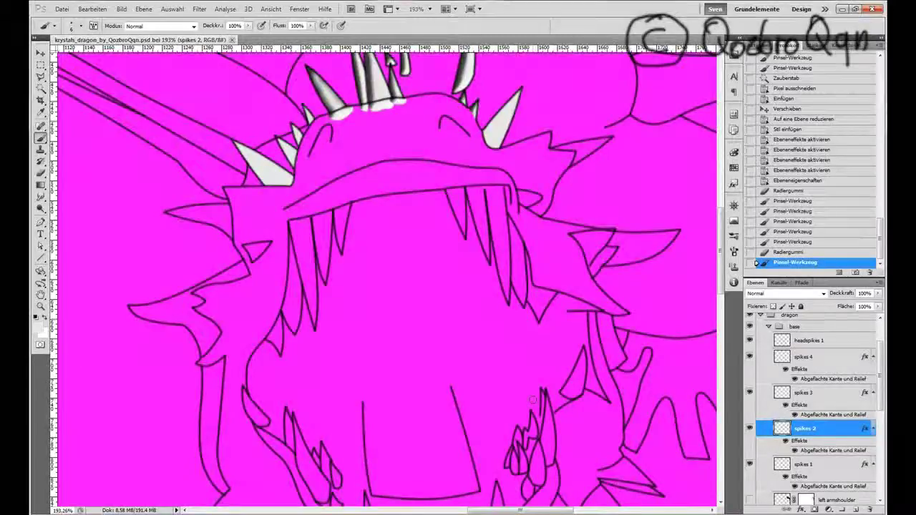
pyautogui.scroll(-1, 533, 401)
pyautogui.hotkey('alt', ']')
pyautogui.hotkey('alt', ']')
pyautogui.hotkey('alt', ']')
pyautogui.scroll(-3, 666, 384)
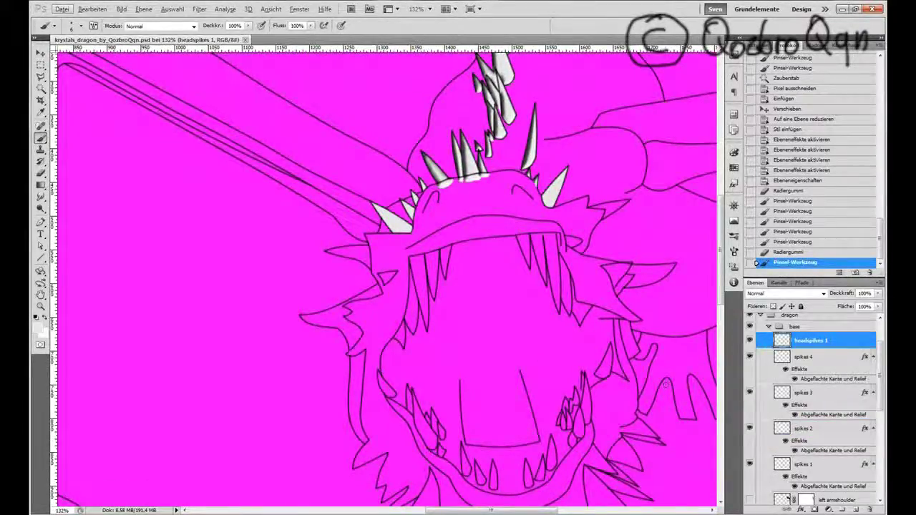
pyautogui.scroll(-2, 665, 384)
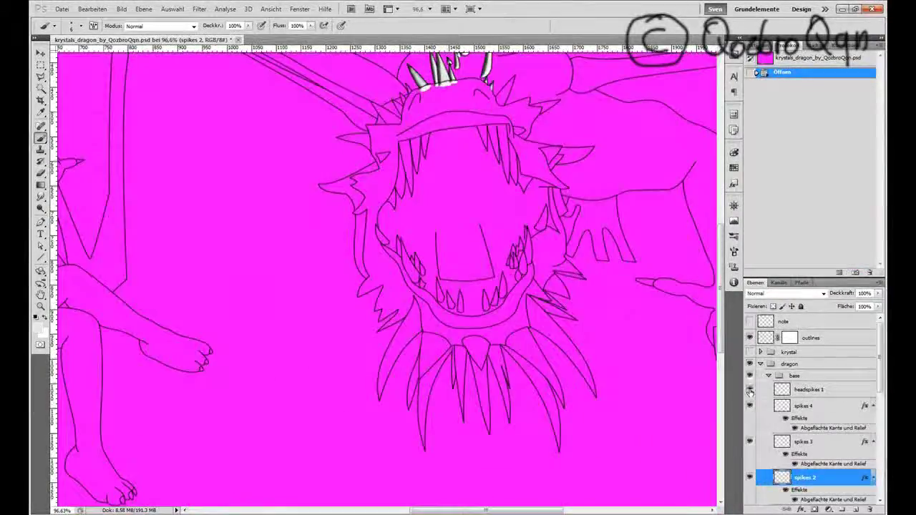
# - On the outlines layer, select the interiors of the large spikes hanging below the chin with the Magic Wand
pyautogui.hotkey('alt', ']')
pyautogui.hotkey('alt', ']')
pyautogui.hotkey('alt', ']')
pyautogui.hotkey('alt', ']')
pyautogui.hotkey('alt', ']')
pyautogui.hotkey('alt', ']')
pyautogui.hotkey('alt', ']')
pyautogui.press('w')
pyautogui.click(404, 372)
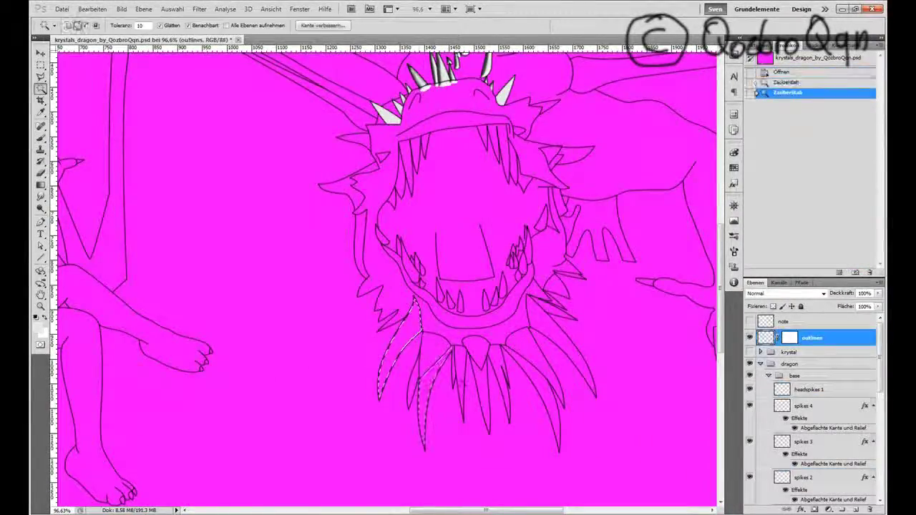
pyautogui.keyDown('shift'); pyautogui.click(458, 379); pyautogui.keyUp('shift')
pyautogui.keyDown('shift'); pyautogui.click(478, 390); pyautogui.keyUp('shift')
pyautogui.keyDown('shift'); pyautogui.click(505, 379); pyautogui.keyUp('shift')
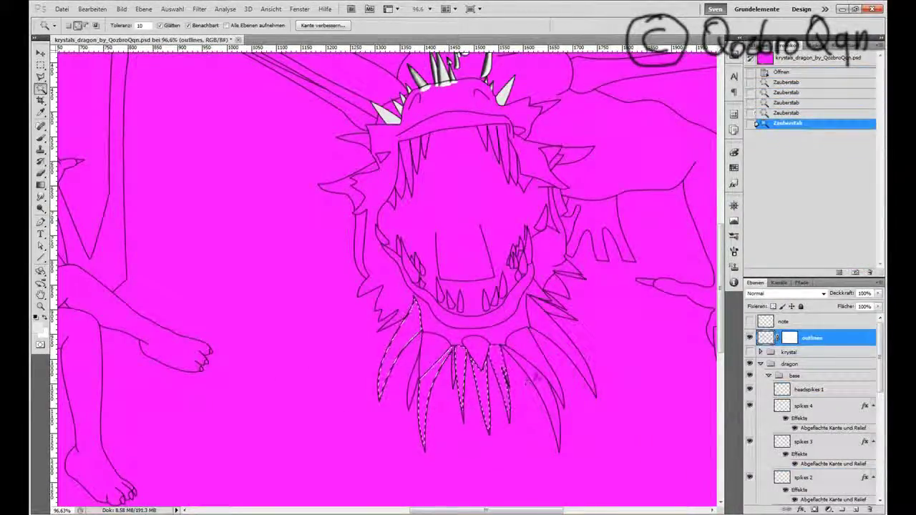
pyautogui.keyDown('shift'); pyautogui.click(538, 411); pyautogui.keyUp('shift')
pyautogui.keyDown('shift'); pyautogui.click(510, 376); pyautogui.keyUp('shift')
pyautogui.keyDown('shift'); pyautogui.click(565, 340); pyautogui.keyUp('shift')
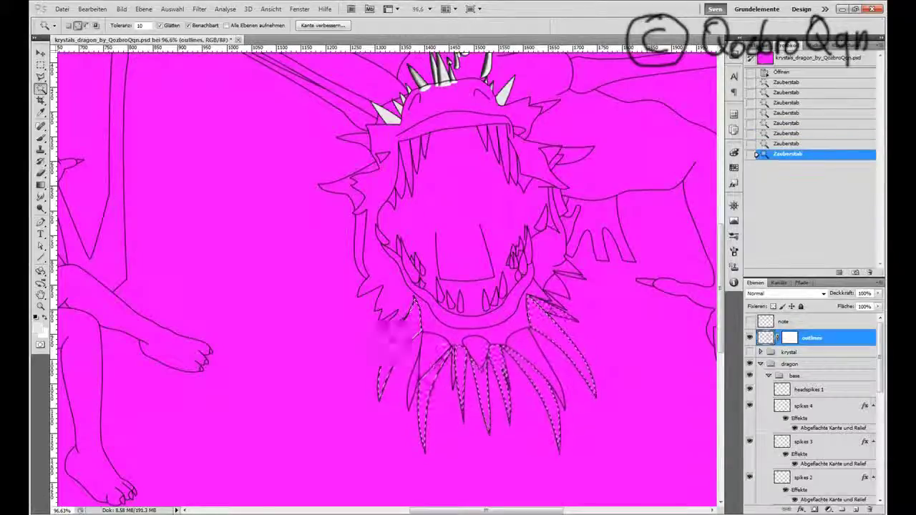
# - Expand the selection of the large chin spikes
pyautogui.click(172, 9)
pyautogui.click(329, 99)
pyautogui.press('Return')
pyautogui.scroll(1, 457, 272)
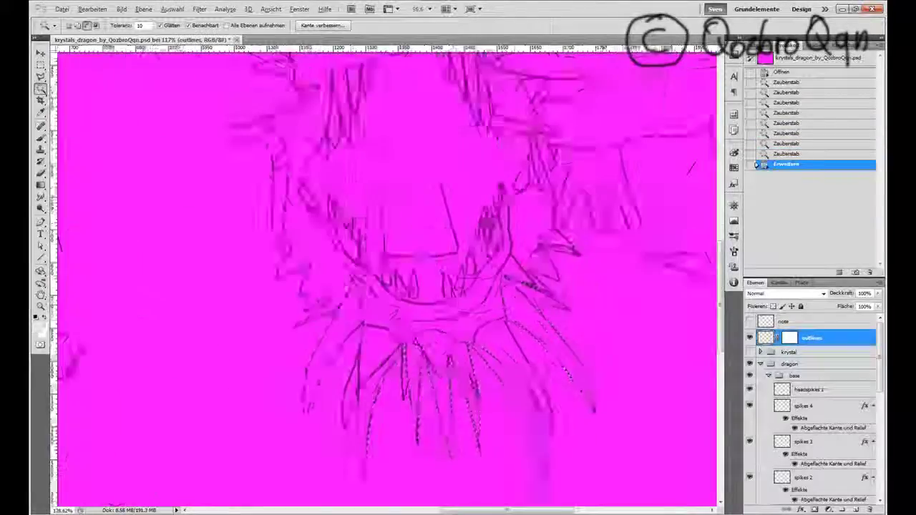
pyautogui.scroll(2, 404, 383)
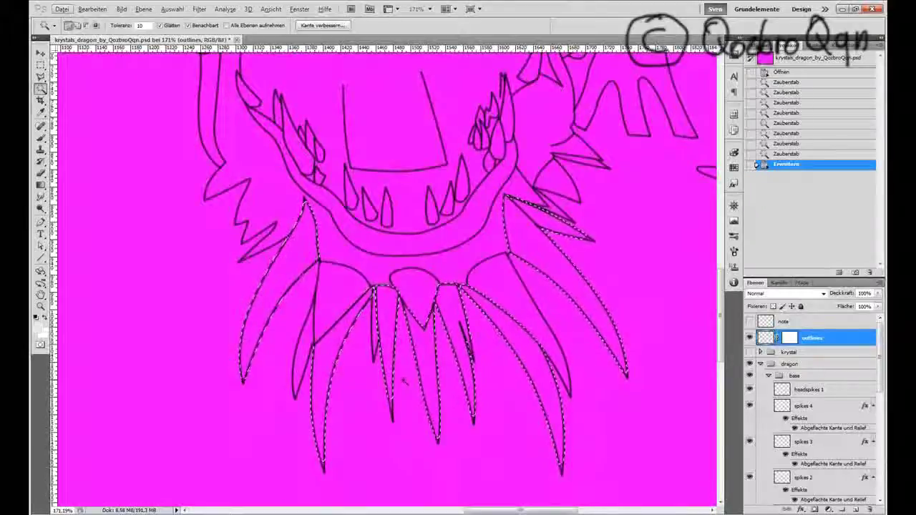
pyautogui.scroll(1, 404, 383)
# - Start Quick Mask editing and brush the top corner and tip of the outermost left chin spike into the selection
pyautogui.press('q')
pyautogui.press('b')
pyautogui.scroll(1, 404, 383)
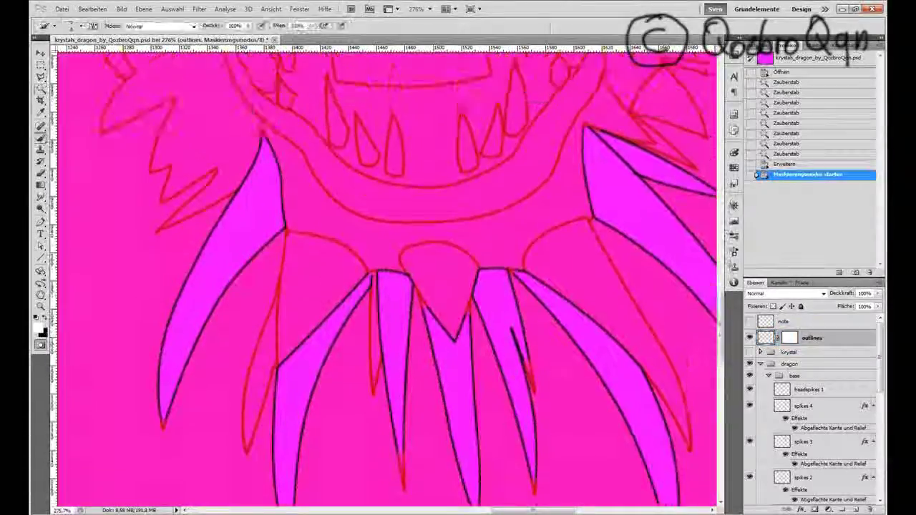
pyautogui.scroll(1, 230, 249)
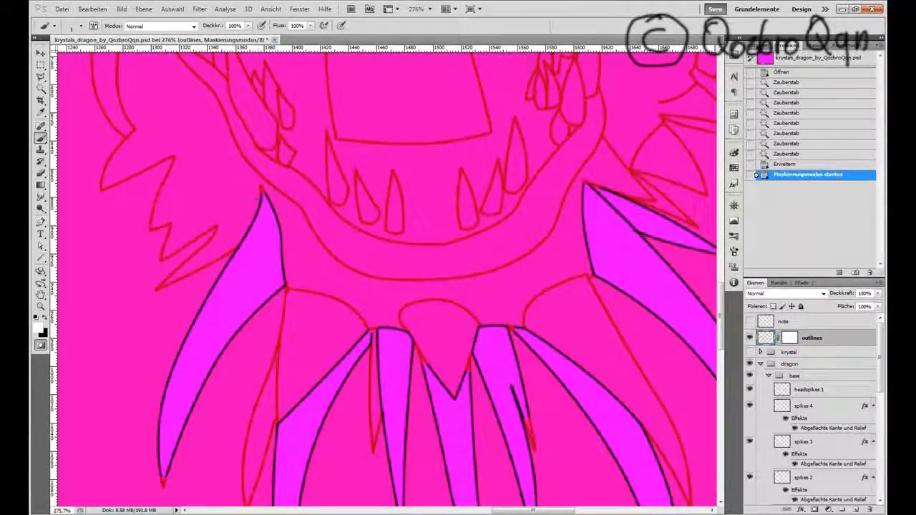
pyautogui.click(401, 332)
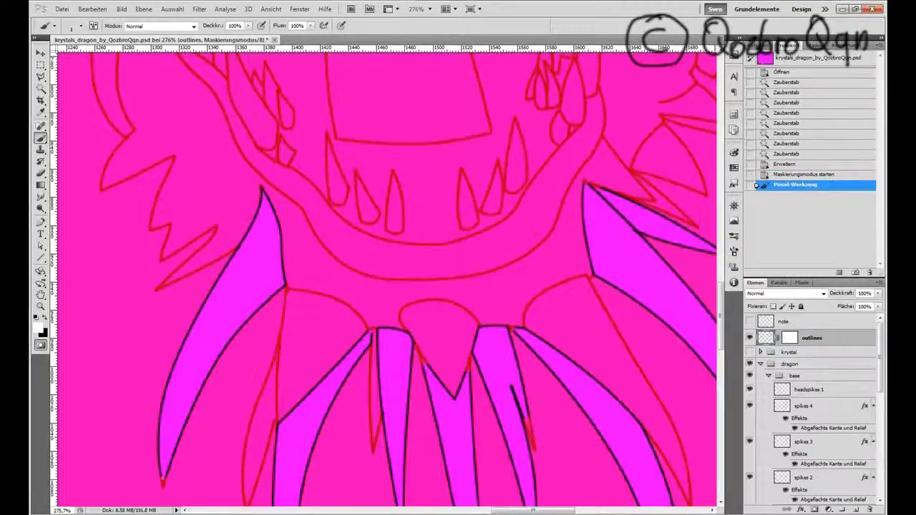
pyautogui.click(257, 369)
pyautogui.scroll(-2, 258, 370)
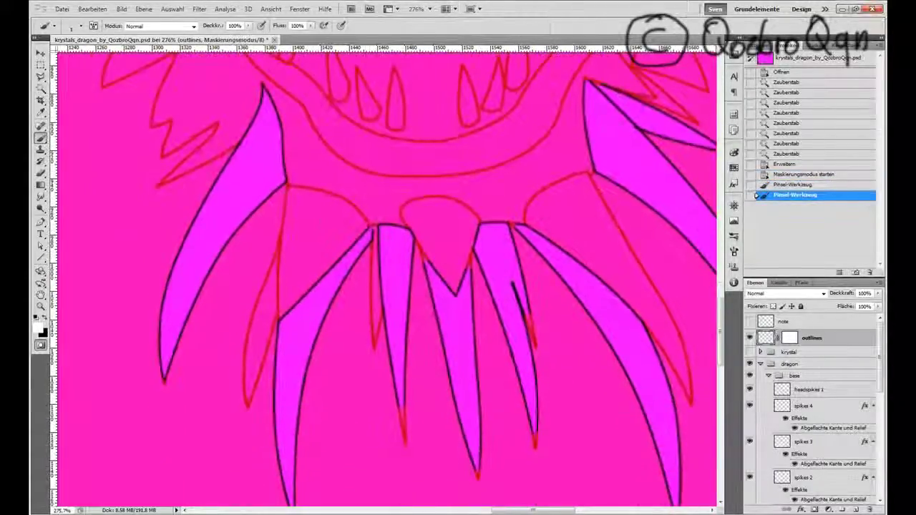
pyautogui.click(286, 372)
pyautogui.scroll(-2, 286, 372)
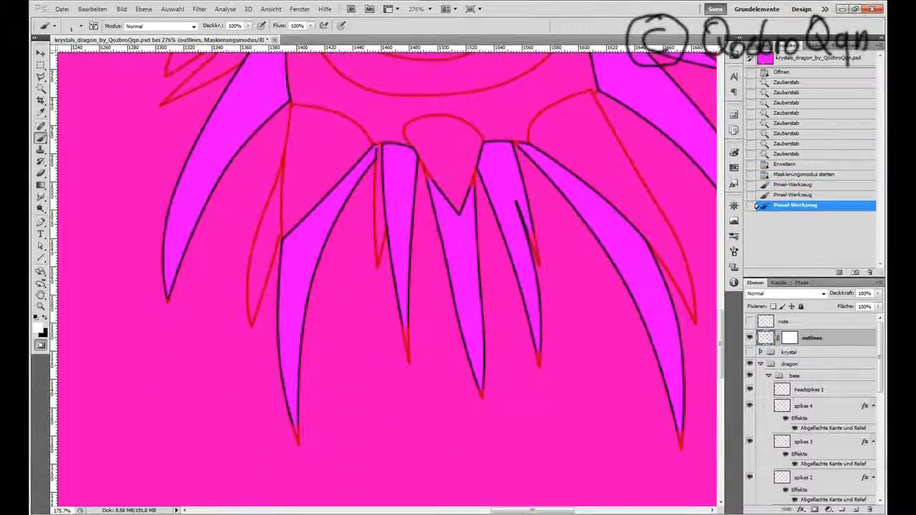
# - Brush the tip of the long left spike and the missing edges of the central chin spikes into the masked selection
pyautogui.click(405, 323)
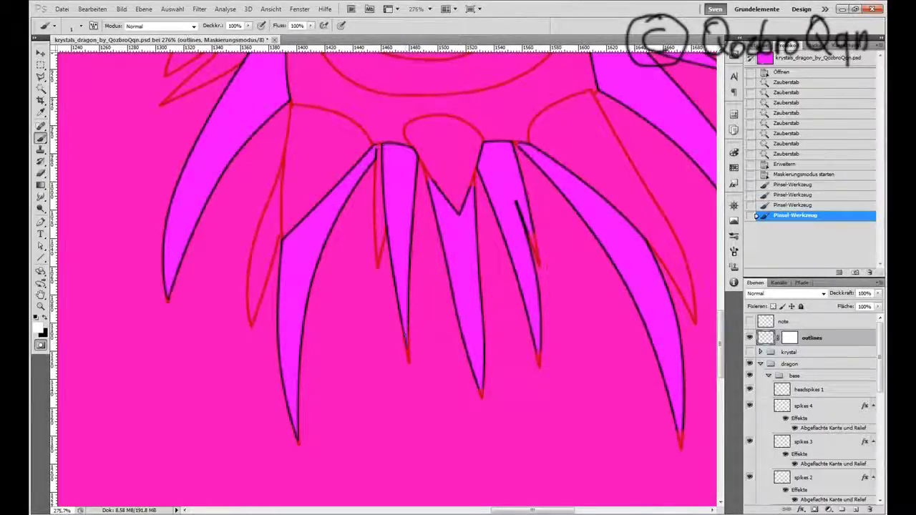
pyautogui.click(414, 317)
pyautogui.click(469, 59)
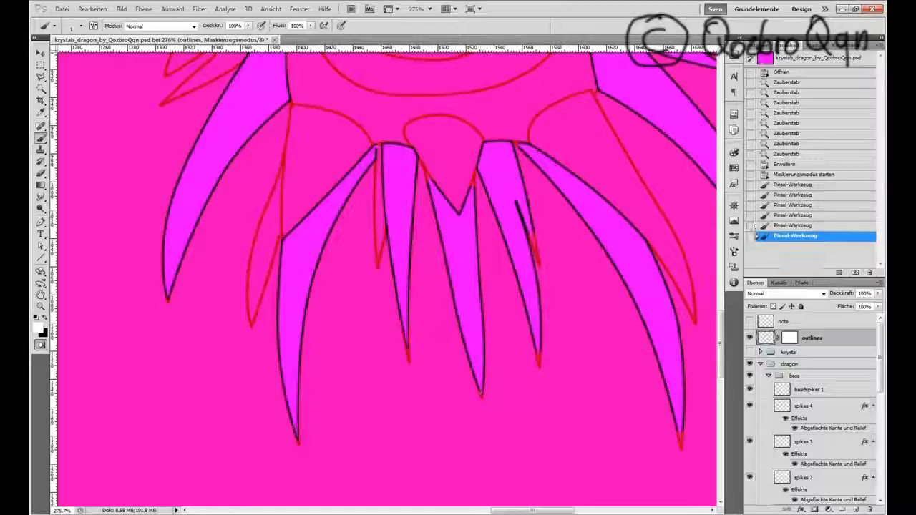
pyautogui.click(472, 176)
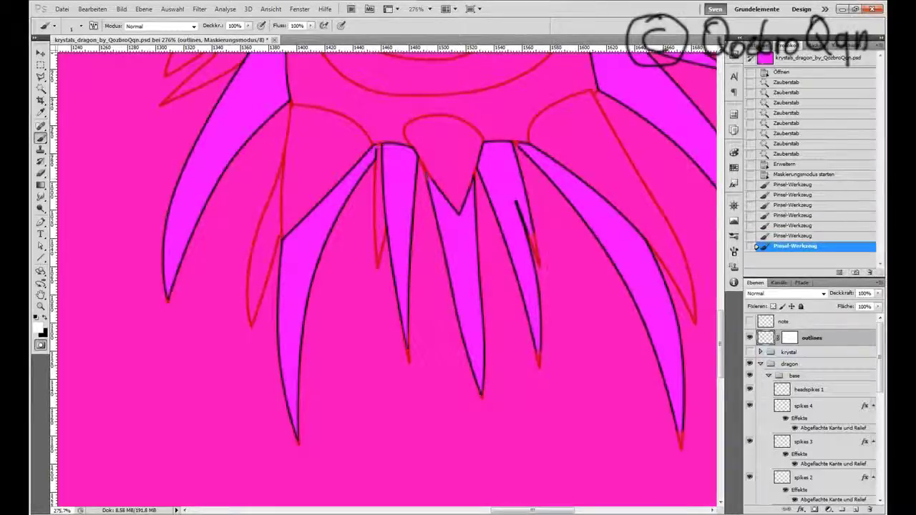
pyautogui.click(473, 176)
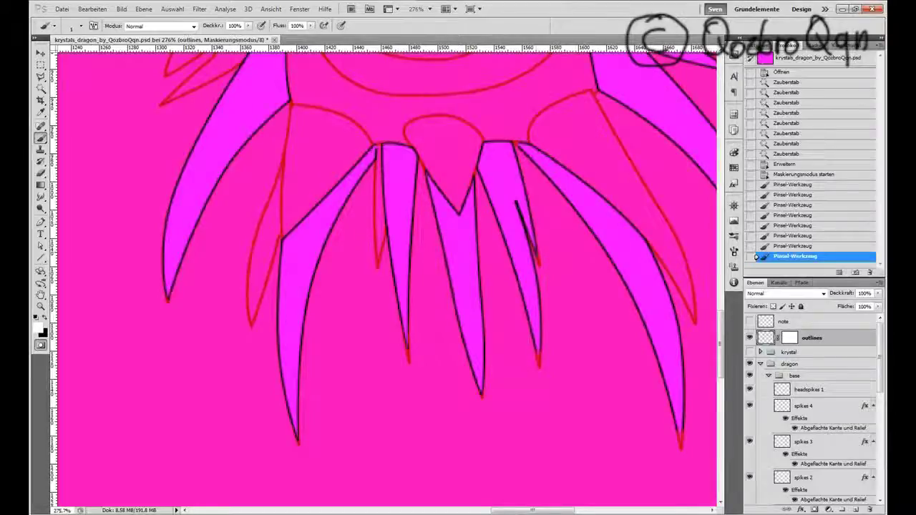
pyautogui.click(526, 237)
# - Extend the masked selection into the tips of the narrow central spikes and the long curved right chin spike
pyautogui.scroll(3, 372, 330)
pyautogui.click(374, 357)
pyautogui.click(653, 359)
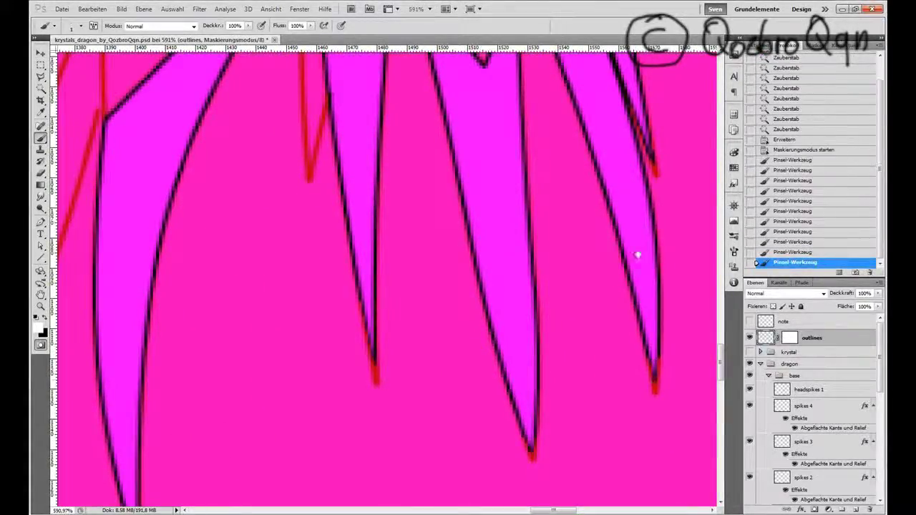
pyautogui.hscroll(5, 656, 253)
pyautogui.scroll(-3, 656, 254)
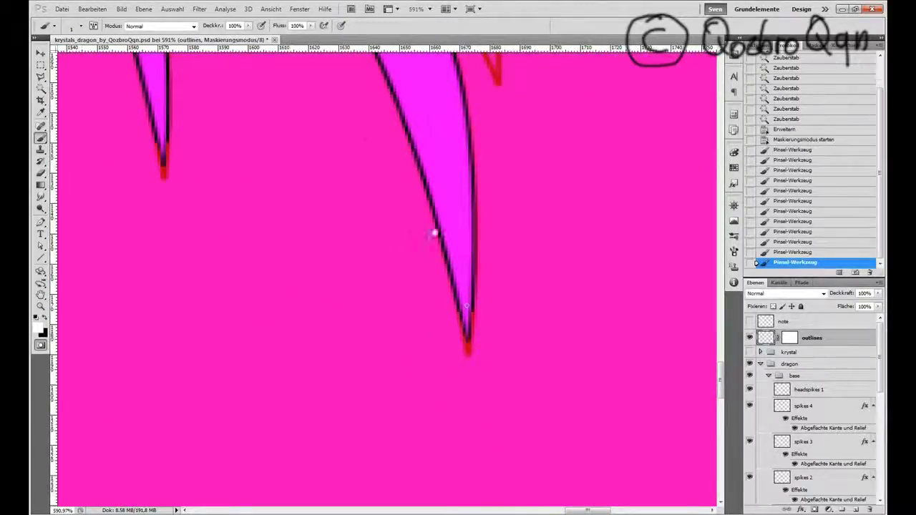
pyautogui.hscroll(-3, 467, 307)
pyautogui.scroll(5, 467, 306)
pyautogui.click(236, 207)
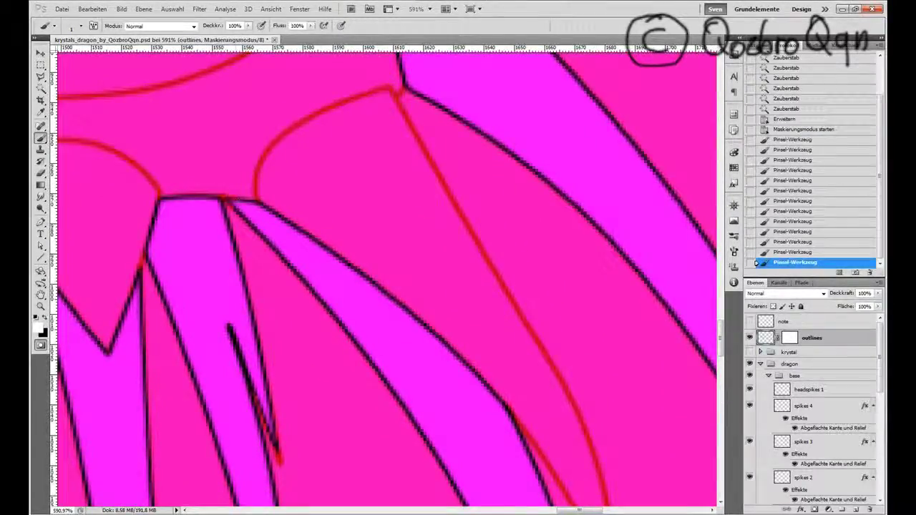
# - Mask out the small side spike beside the outermost right chin spike, and brush the large spike's corner and tip into the selection
pyautogui.scroll(5, 317, 239)
pyautogui.hscroll(2, 317, 239)
pyautogui.click(326, 177)
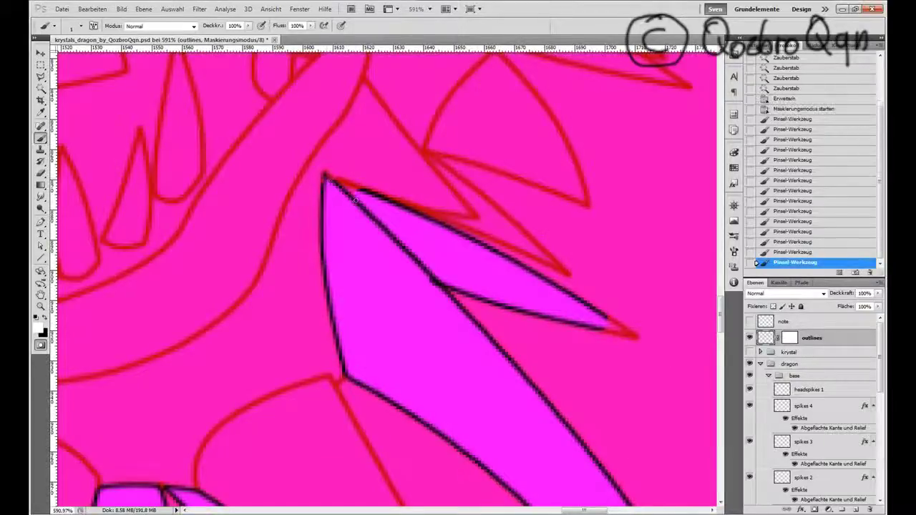
pyautogui.hscroll(2, 354, 203)
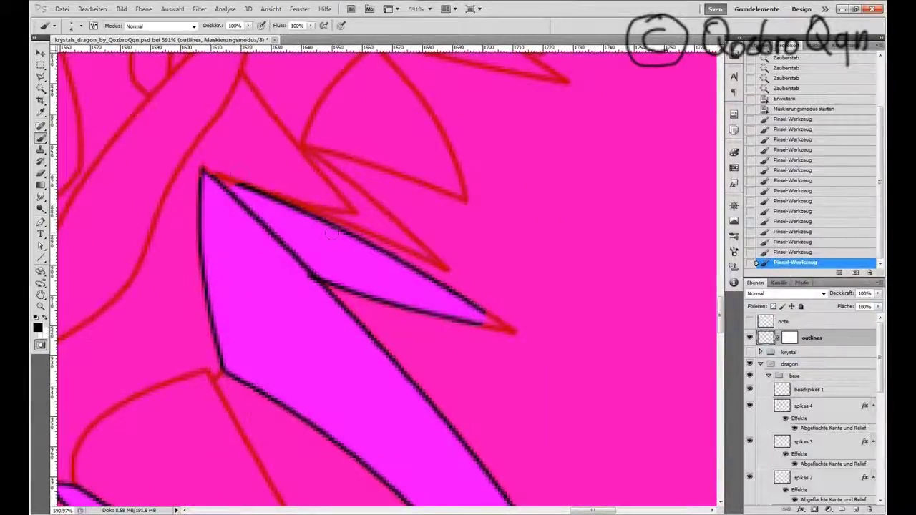
pyautogui.moveTo(309, 254)
pyautogui.mouseDown()
pyautogui.moveTo(405, 277)
pyautogui.moveTo(440, 322)
pyautogui.mouseUp()
pyautogui.click(340, 280)
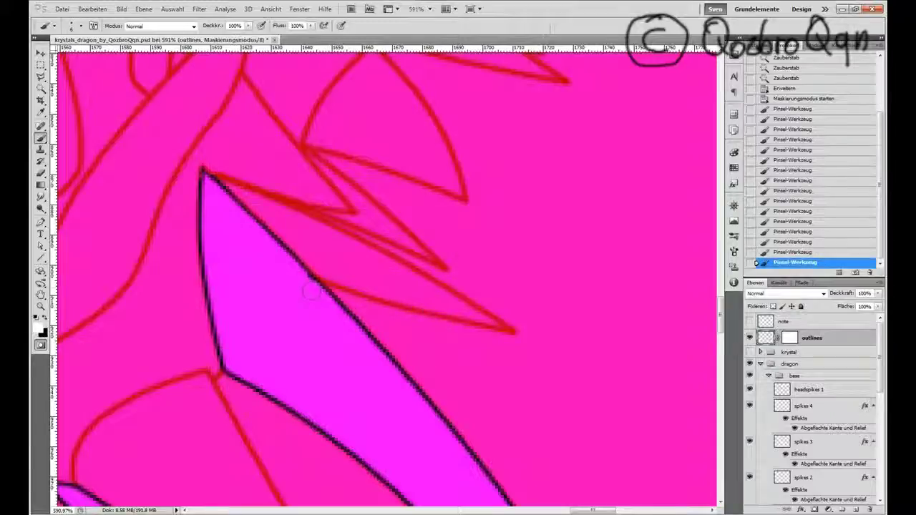
pyautogui.hscroll(4, 272, 255)
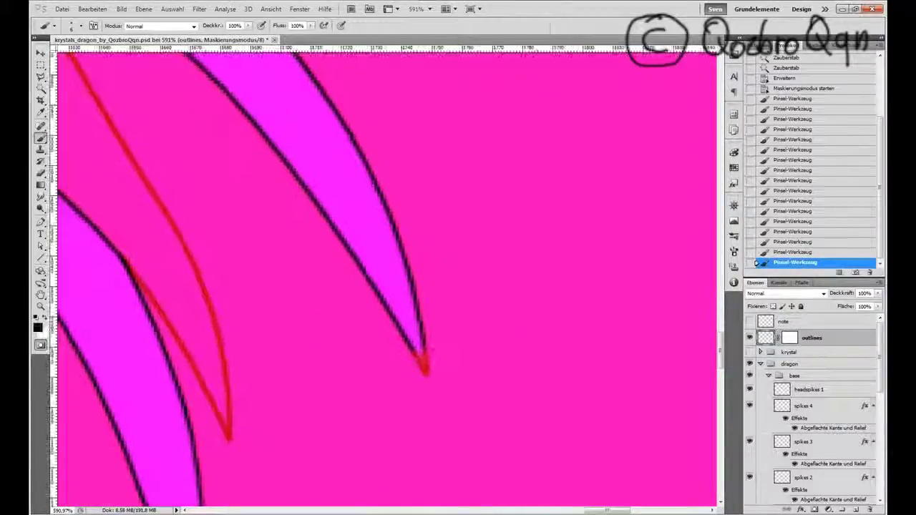
pyautogui.press('x')
pyautogui.click(422, 366)
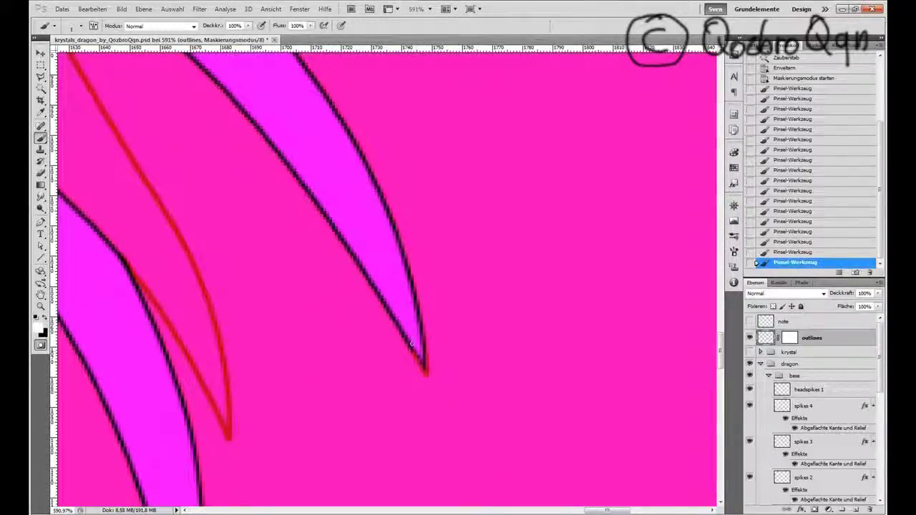
# - Leave Quick Mask editing and fill the selected chin spikes with light grey on layer headspikes 1
pyautogui.scroll(-5, 412, 344)
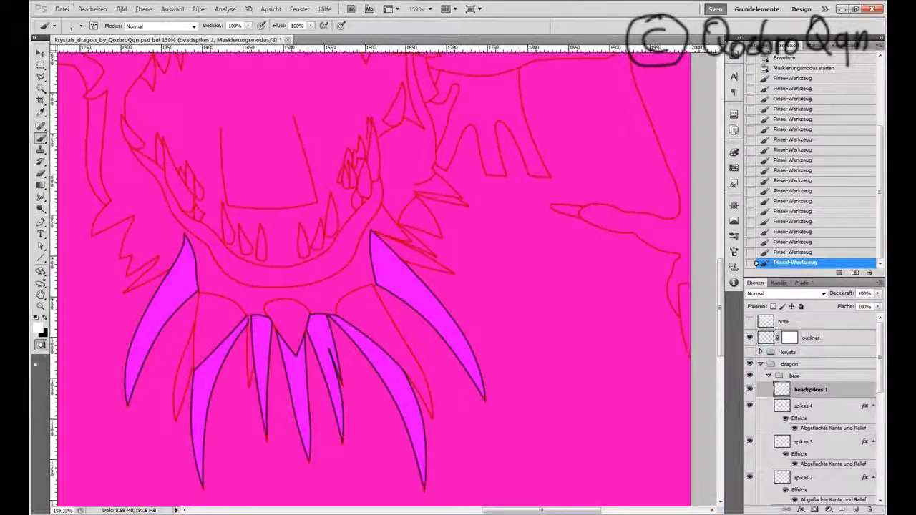
pyautogui.press('q')
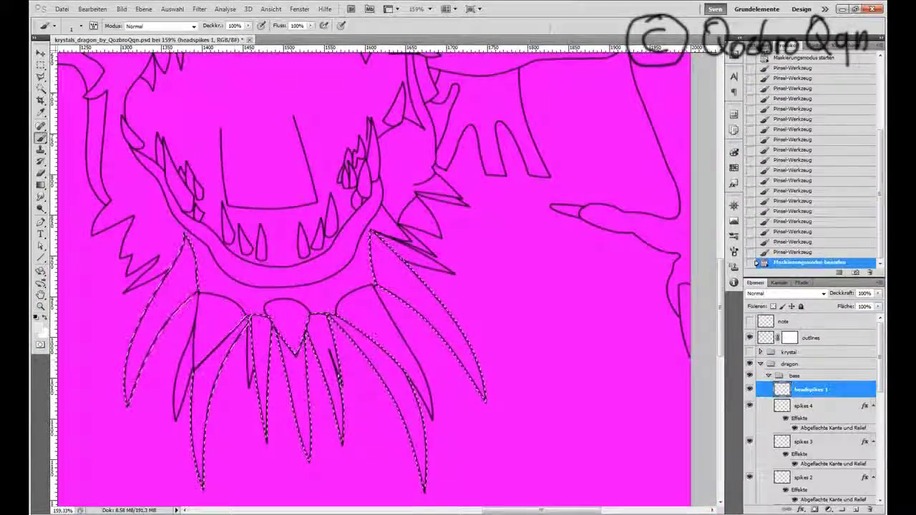
pyautogui.hotkey('shift', 'BackSpace')
pyautogui.click(531, 154)
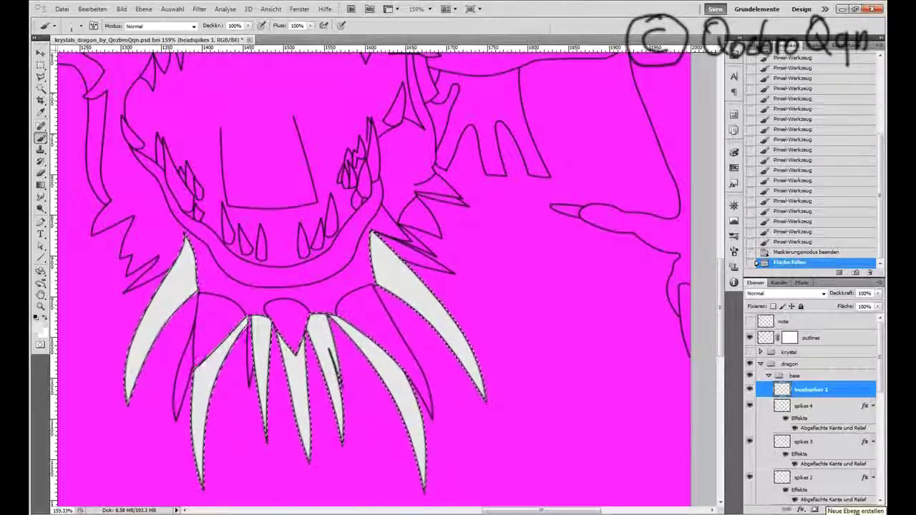
# - Create a new layer named headspikes 2 and clear the selection
pyautogui.click(856, 510)
pyautogui.hotkey('ctrl', 'd')
pyautogui.write('2')
pyautogui.press('Return')
# - On the outlines layer, select the unfilled shapes between the chin spikes and the small spikes beside the right jaw with the Magic Wand
pyautogui.press('w')
pyautogui.click(811, 337)
pyautogui.click(218, 318)
pyautogui.keyDown('shift'); pyautogui.click(286, 312); pyautogui.keyUp('shift')
pyautogui.keyDown('shift'); pyautogui.click(372, 336); pyautogui.keyUp('shift')
pyautogui.keyDown('shift'); pyautogui.click(422, 254); pyautogui.keyUp('shift')
pyautogui.keyDown('shift'); pyautogui.click(249, 350); pyautogui.keyUp('shift')
pyautogui.keyDown('shift'); pyautogui.click(185, 376); pyautogui.keyUp('shift')
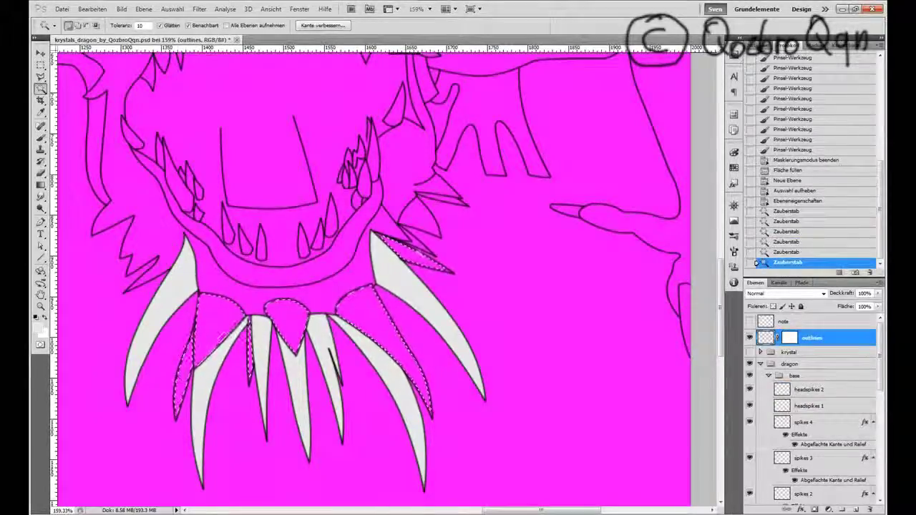
pyautogui.keyDown('shift'); pyautogui.click(431, 211); pyautogui.keyUp('shift')
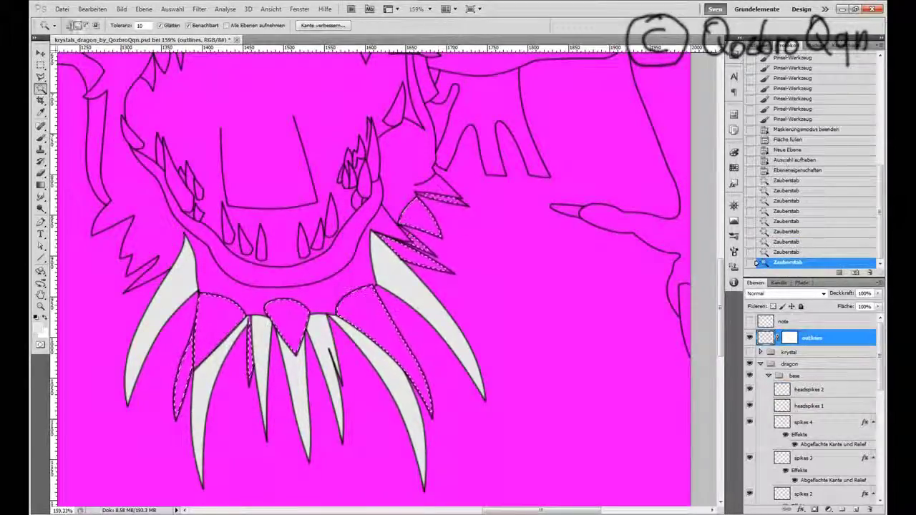
pyautogui.scroll(2, 102, 319)
pyautogui.click(172, 8)
pyautogui.click(214, 119)
pyautogui.click(322, 139)
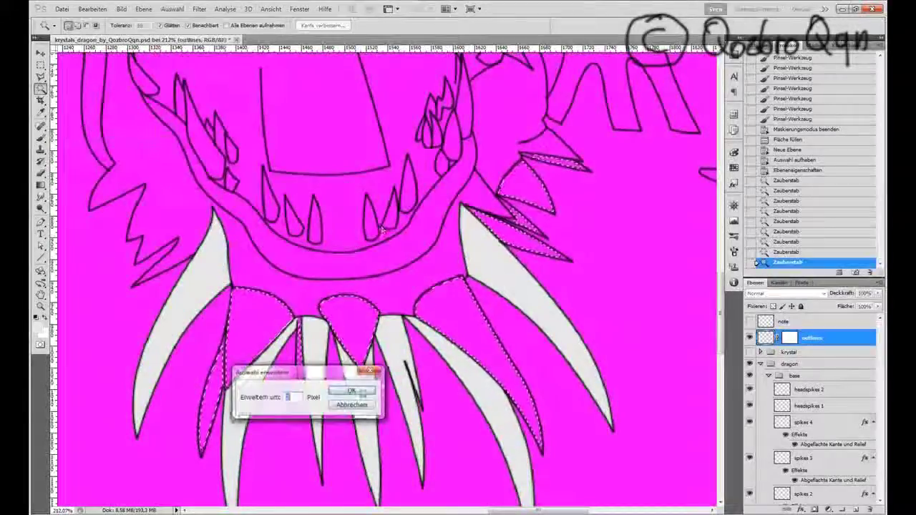
pyautogui.press('Return')
pyautogui.scroll(4, 241, 356)
pyautogui.keyDown('shift'); pyautogui.click(241, 356); pyautogui.keyUp('shift')
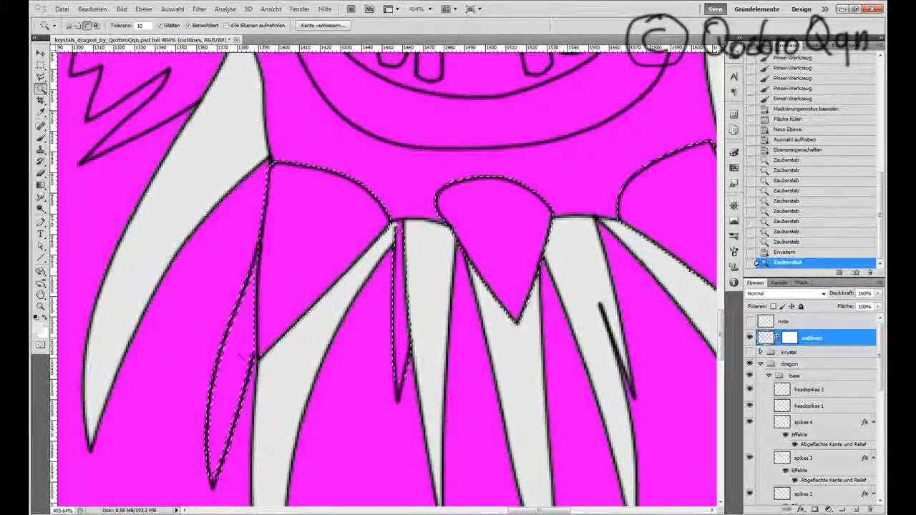
pyautogui.hotkey('ctrl', 'alt', 'z')
pyautogui.hotkey('ctrl', 'alt', 'z')
# - Remove the narrow leftmost spike section from the selection and expand the remaining selection
pyautogui.keyDown('shift'); pyautogui.click(242, 355); pyautogui.keyUp('shift')
pyautogui.scroll(-4, 358, 322)
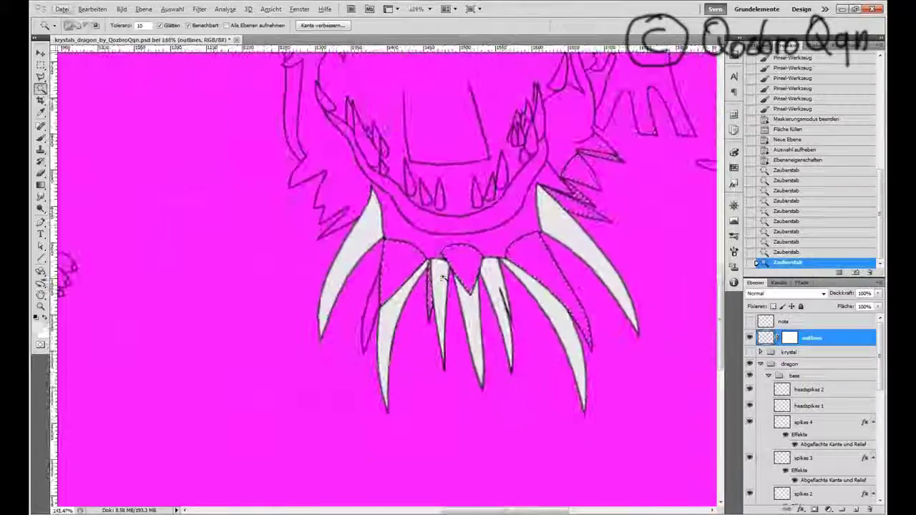
pyautogui.click(172, 8)
pyautogui.click(279, 120)
pyautogui.click(86, 147)
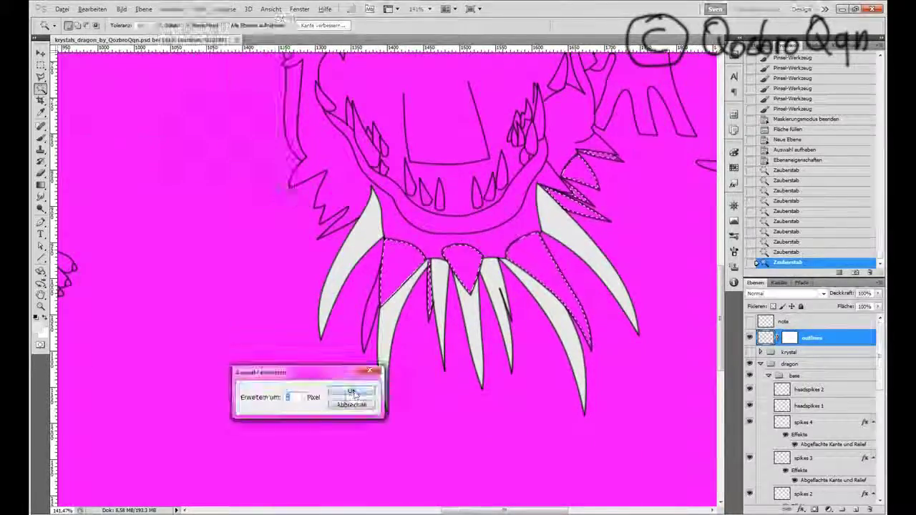
pyautogui.click(353, 394)
# - Start Quick Mask editing and brush the missing edges of the left chin shape and the narrow short spike into the selection
pyautogui.scroll(5, 410, 284)
pyautogui.press('b')
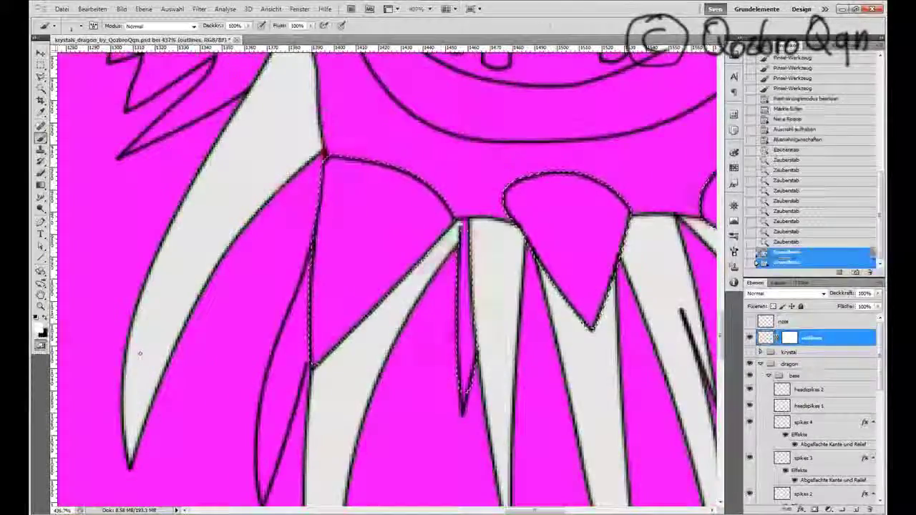
pyautogui.press('q')
pyautogui.click(447, 239)
pyautogui.click(447, 239)
pyautogui.moveTo(460, 227); pyautogui.dragTo(461, 290)
pyautogui.moveTo(462, 398); pyautogui.dragTo(314, 338)
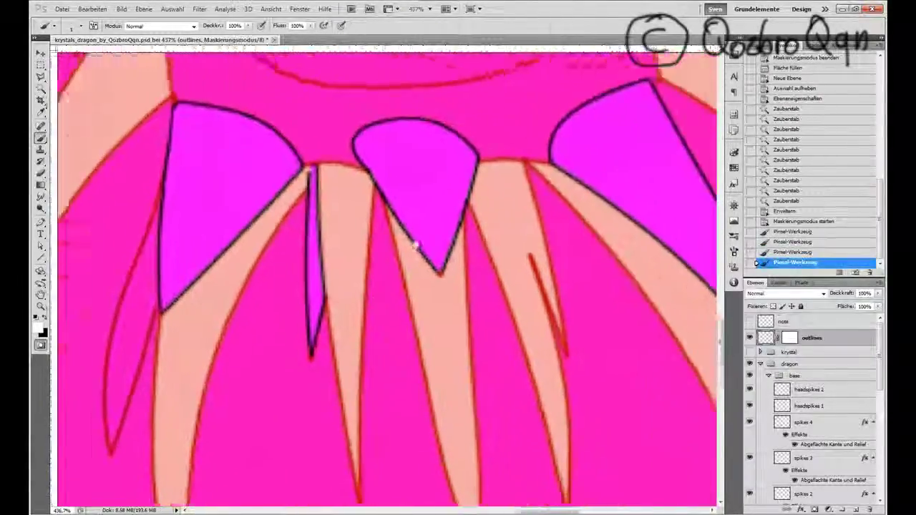
# - Brush the missing edge pixels of the middle and right chin shapes into the Quick Mask selection
pyautogui.moveTo(429, 286); pyautogui.dragTo(409, 286)
pyautogui.moveTo(544, 286); pyautogui.dragTo(391, 317)
pyautogui.moveTo(619, 426); pyautogui.dragTo(504, 454)
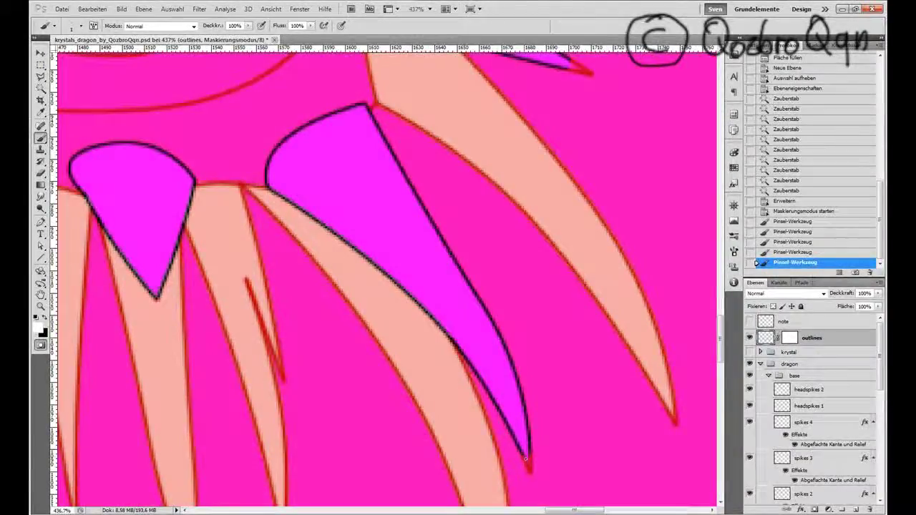
# - Brush the missing tips and edges of the small spikes beside the right jaw into the Quick Mask selection
pyautogui.moveTo(370, 109); pyautogui.dragTo(213, 254)
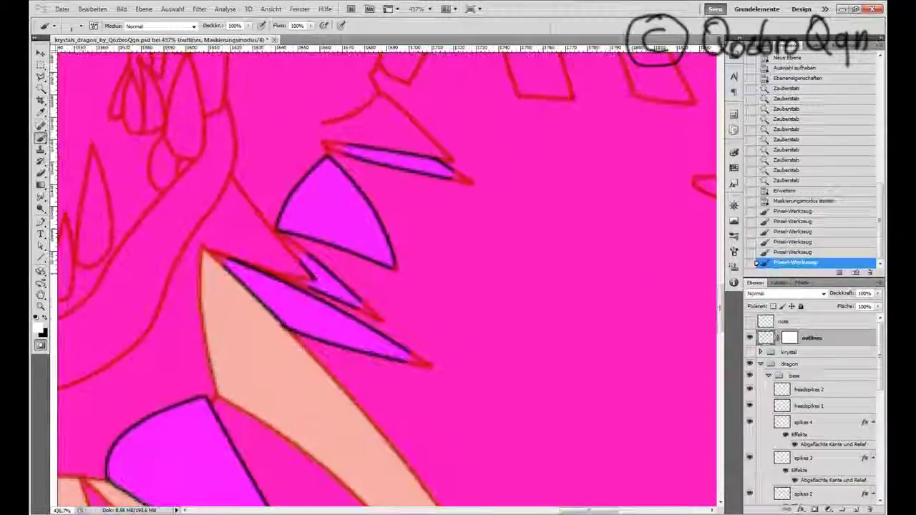
pyautogui.click(219, 258)
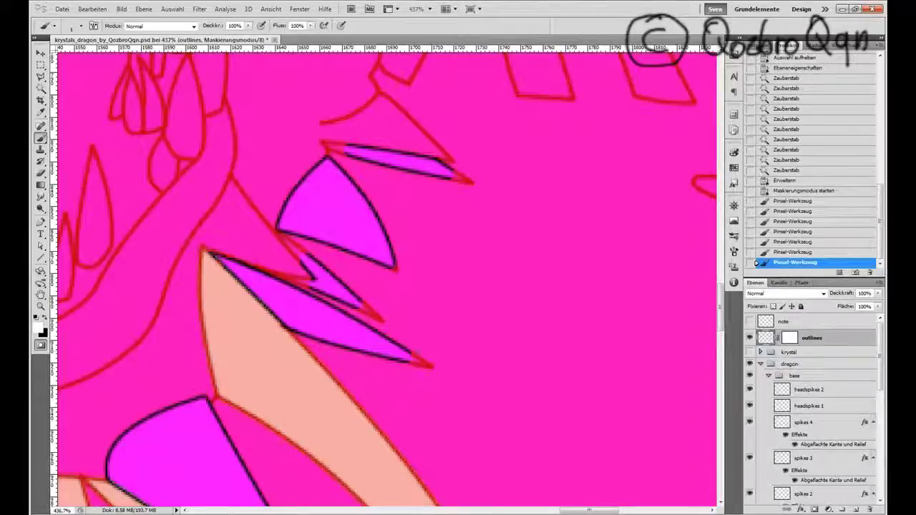
pyautogui.click(215, 256)
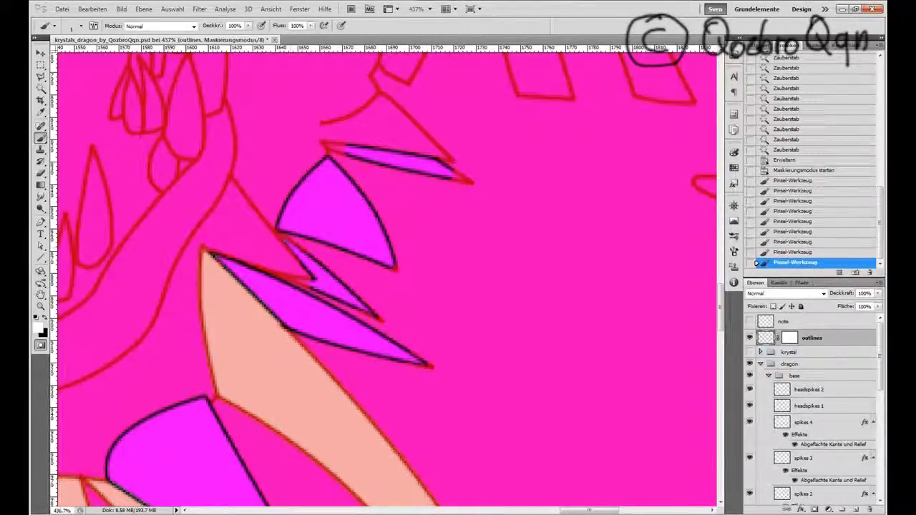
pyautogui.click(309, 284)
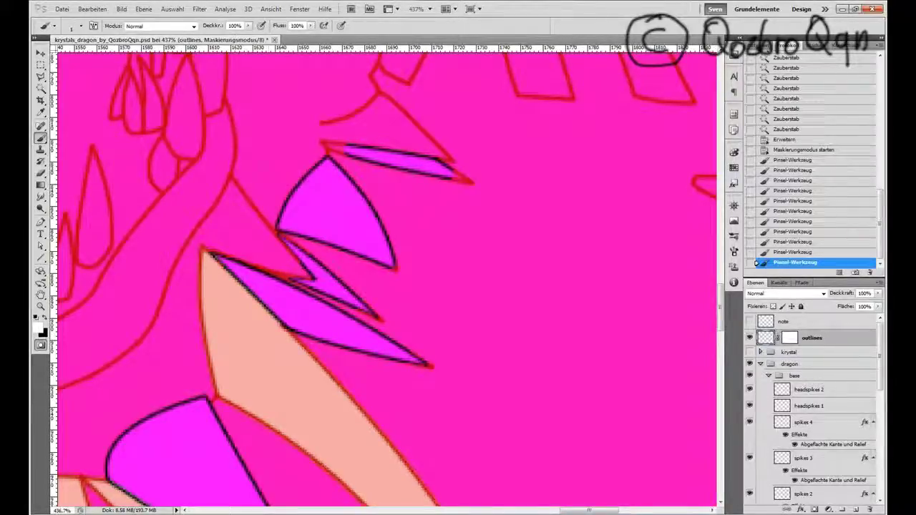
pyautogui.click(393, 266)
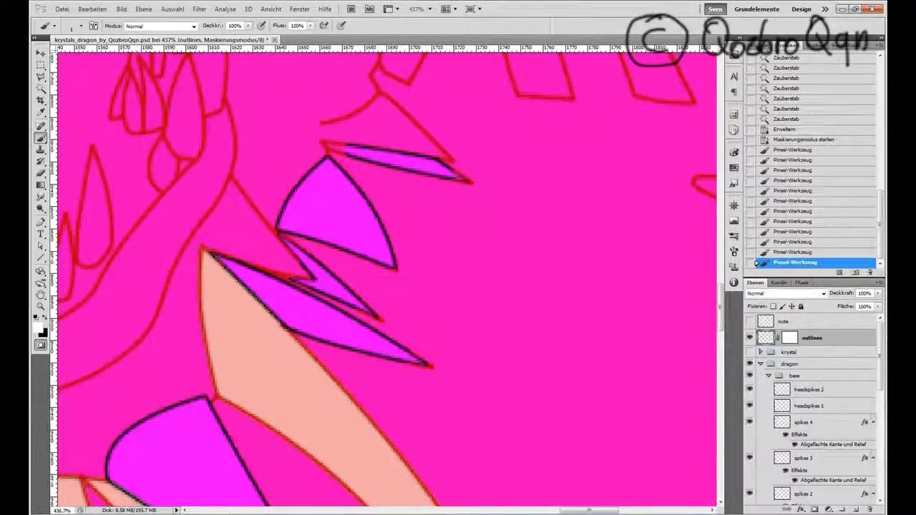
pyautogui.click(325, 148)
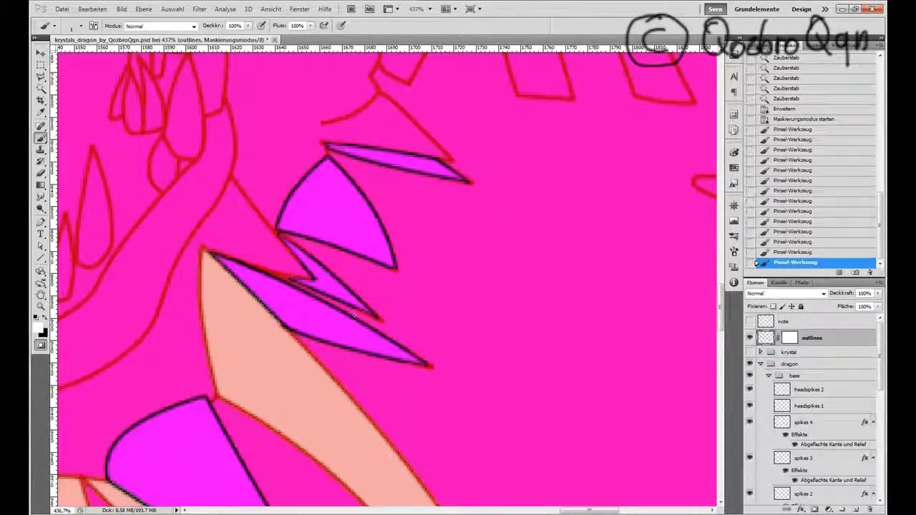
pyautogui.moveTo(352, 313); pyautogui.dragTo(360, 305)
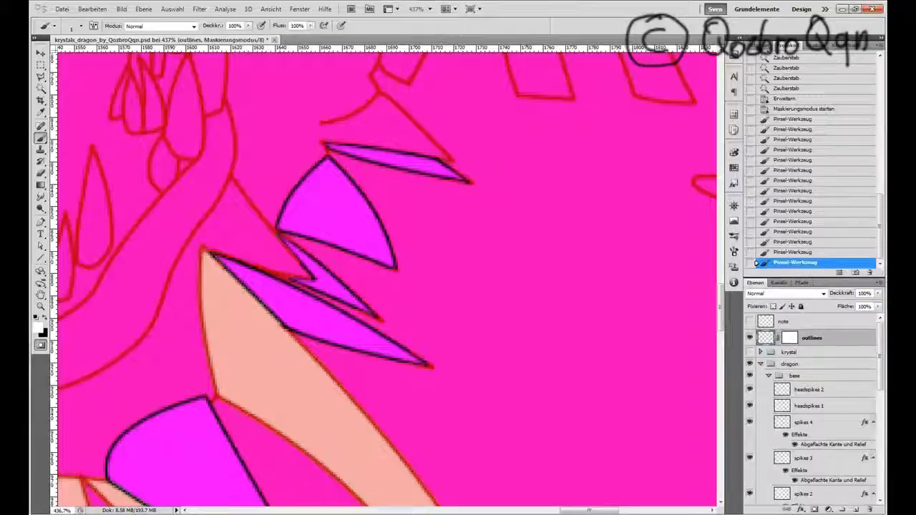
pyautogui.click(297, 278)
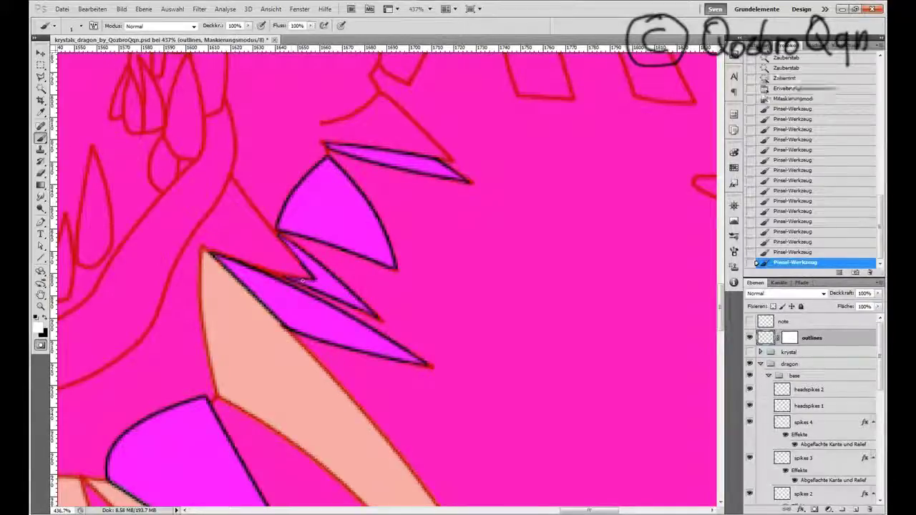
# - Add the remaining outline pixels at the lower tip of the right chin shape to the mask with the Brush
pyautogui.scroll(-5, 270, 148)
pyautogui.scroll(10, 380, 442)
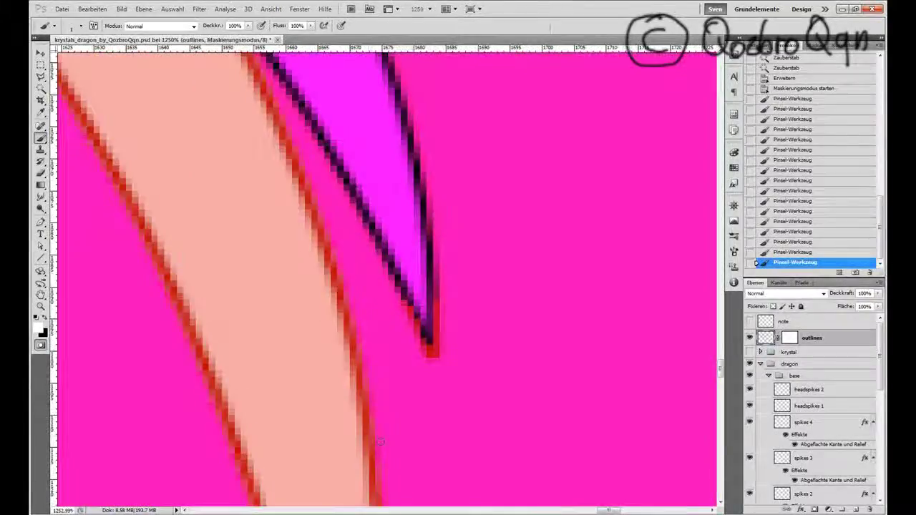
pyautogui.scroll(-5, 358, 272)
pyautogui.scroll(3, 287, 251)
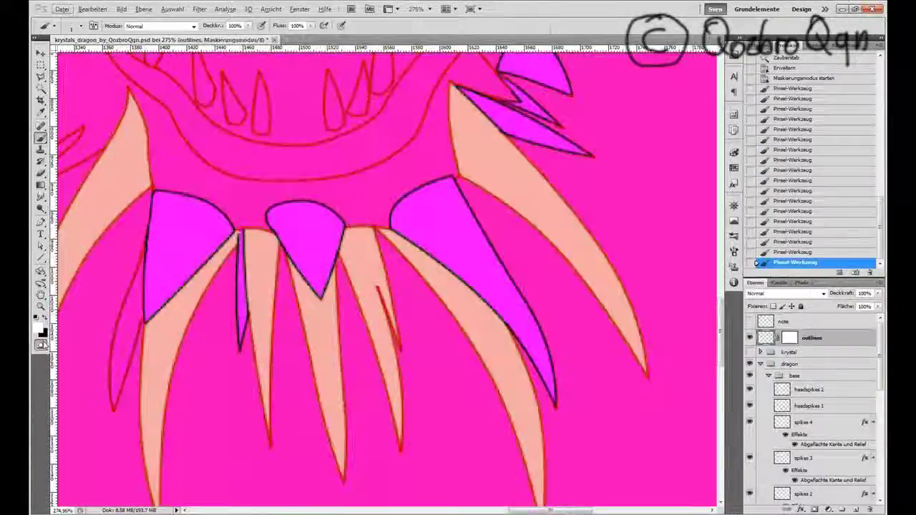
# - End Quick Mask editing, fill the selected chin and jaw shapes light grey on the headspikes 2 layer, and clear the selection
pyautogui.press('q')
pyautogui.scroll(3, 387, 279)
pyautogui.click(808, 389)
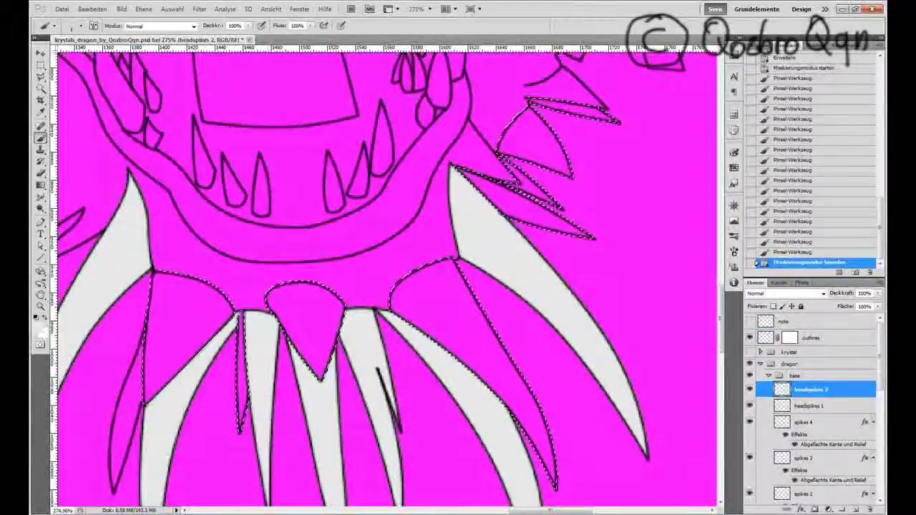
pyautogui.press('i')
pyautogui.hotkey('shift', 'F5')
pyautogui.press('Return')
pyautogui.hotkey('ctrl', 'd')
# - On the outlines layer, select the narrow unfilled spike beside the left chin shape with the Magic Wand and expand the selection
pyautogui.scroll(-2, 358, 271)
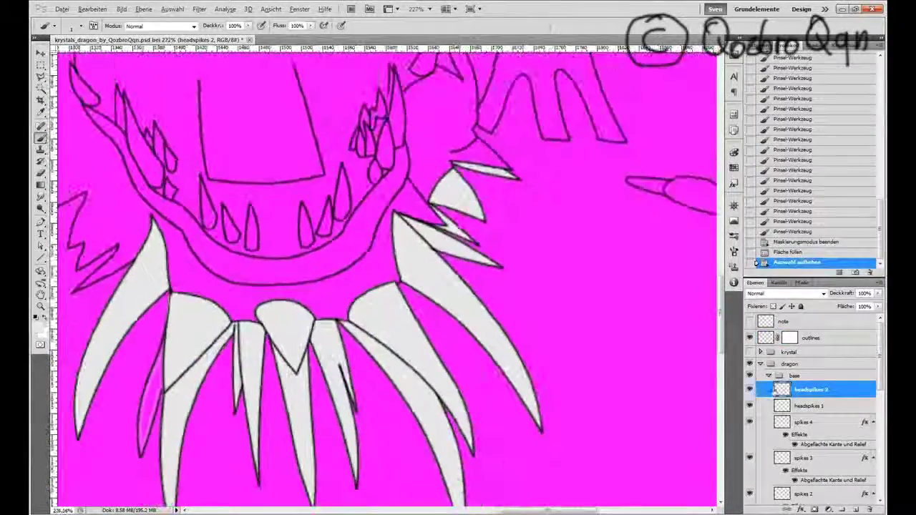
pyautogui.click(811, 338)
pyautogui.press('w')
pyautogui.click(191, 392)
pyautogui.scroll(3, 190, 392)
pyautogui.click(172, 9)
pyautogui.click(315, 90)
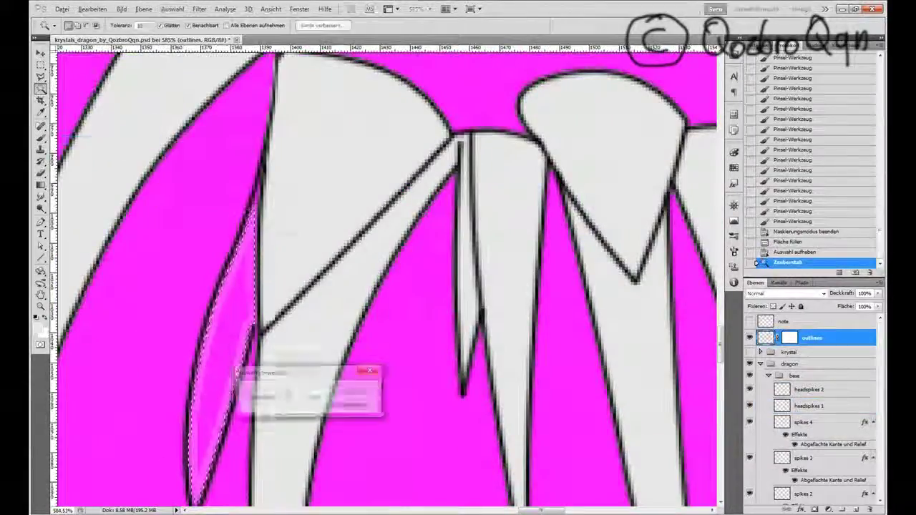
pyautogui.press('Return')
# - Start Quick Mask editing and brush the missing ends of the narrow left chin spike into the selection
pyautogui.press('b')
pyautogui.press('q')
pyautogui.click(222, 322)
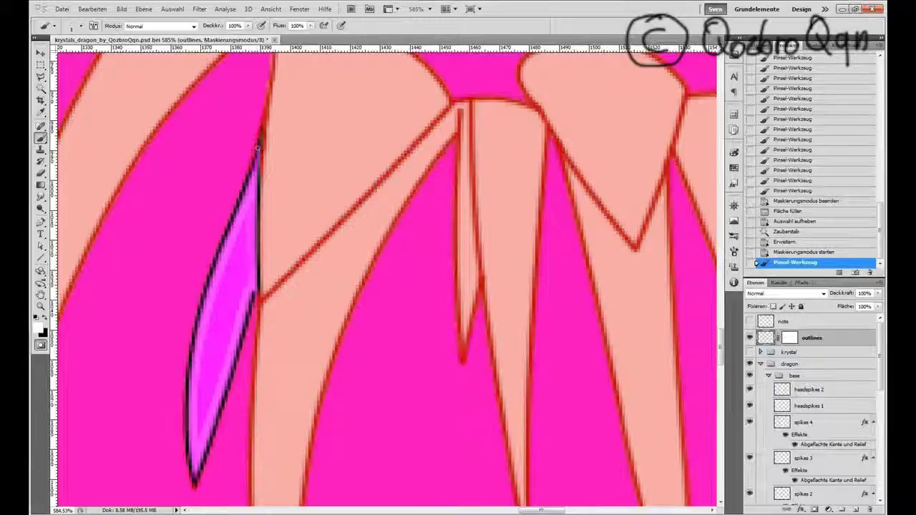
pyautogui.click(256, 154)
pyautogui.scroll(-5, 263, 408)
# - End Quick Mask editing, fill the narrow left spike light grey on the headspikes 1 layer, and clear the selection
pyautogui.press('q')
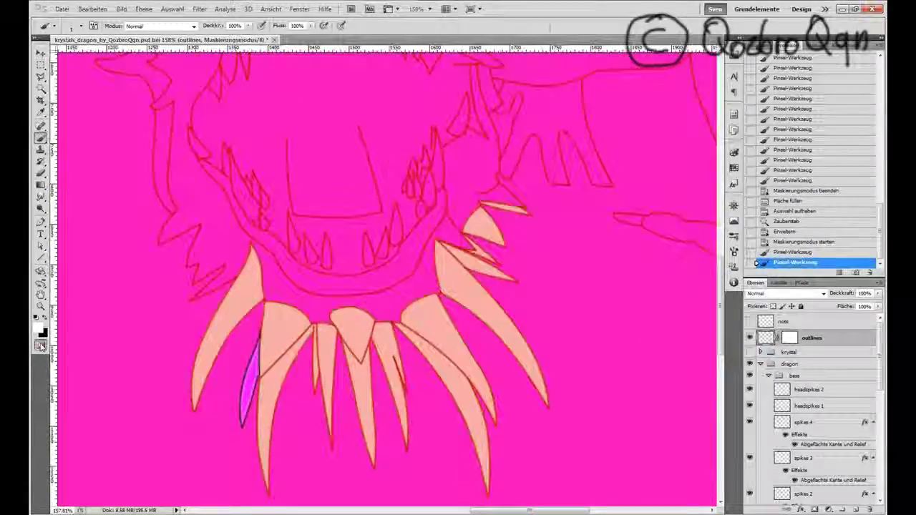
pyautogui.click(758, 406)
pyautogui.hotkey('shift', 'F5')
pyautogui.press('Return')
pyautogui.hotkey('ctrl', 'd')
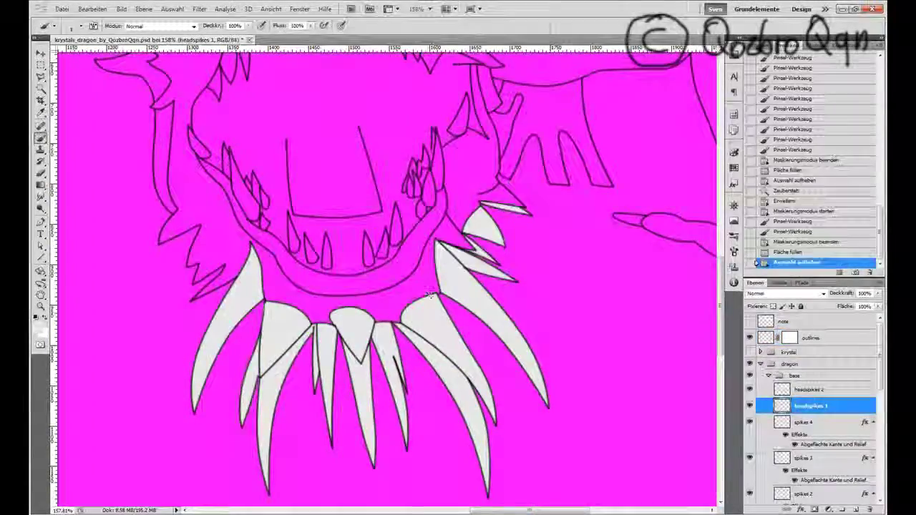
# - Paint the open topmost spike beside the right jaw light grey on the headspikes 1 layer with the Brush
pyautogui.scroll(-2, 386, 286)
pyautogui.scroll(2, 386, 279)
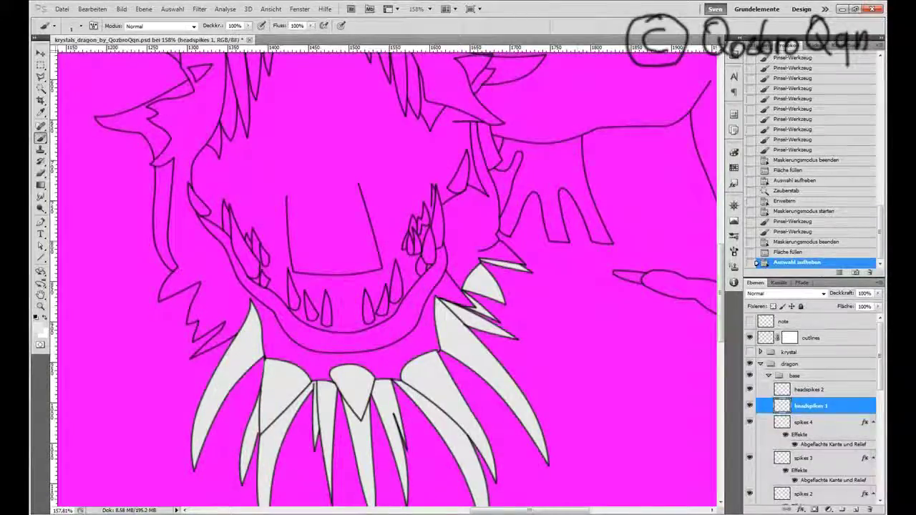
pyautogui.scroll(10, 518, 315)
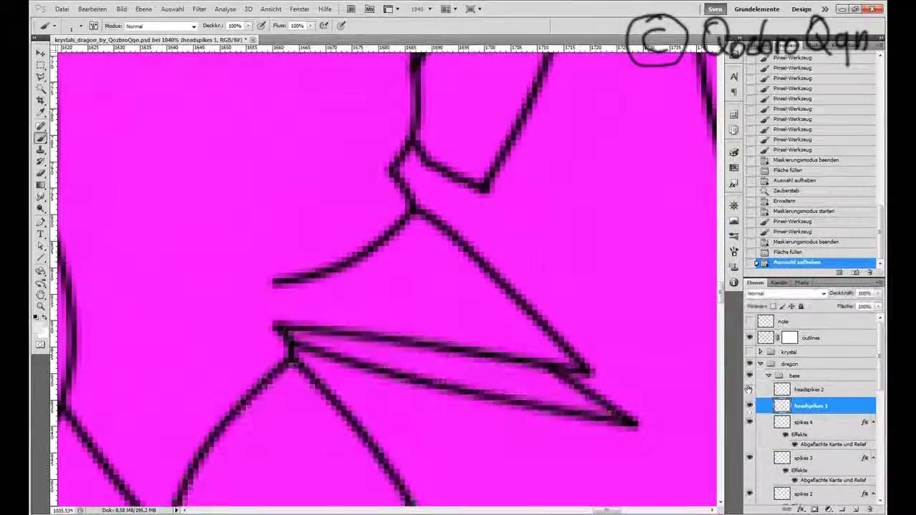
pyautogui.click(749, 389)
pyautogui.moveTo(257, 309)
pyautogui.mouseDown()
pyautogui.moveTo(274, 292)
pyautogui.moveTo(321, 283)
pyautogui.mouseUp()
pyautogui.moveTo(274, 319); pyautogui.dragTo(306, 313)
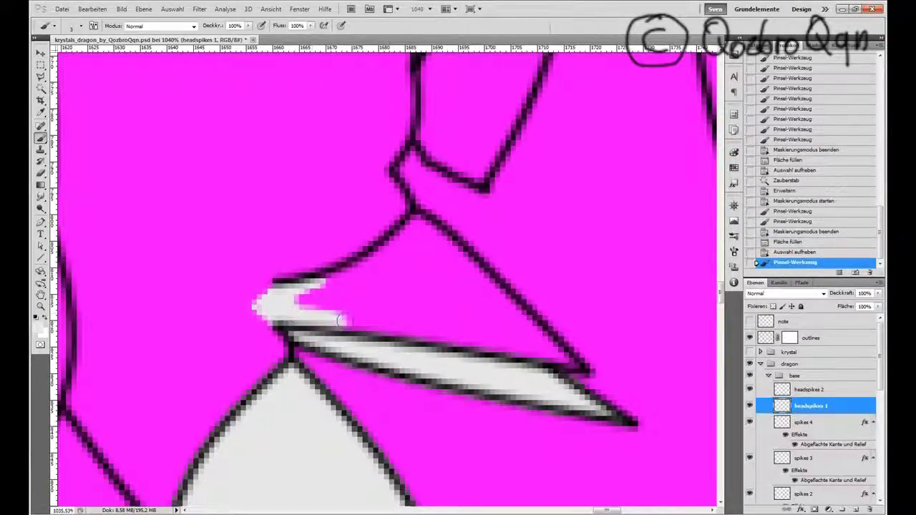
pyautogui.moveTo(365, 323); pyautogui.dragTo(565, 357)
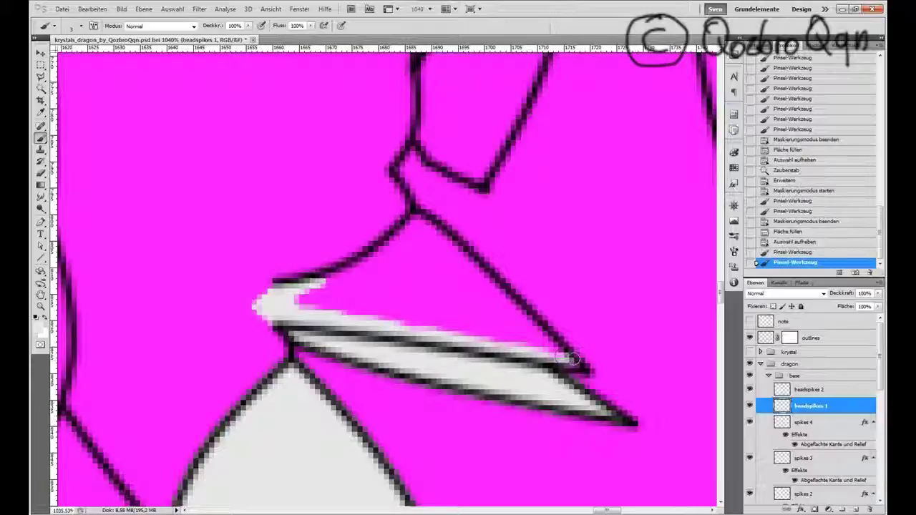
pyautogui.moveTo(511, 314)
pyautogui.mouseDown()
pyautogui.moveTo(432, 231)
pyautogui.moveTo(439, 251)
pyautogui.mouseUp()
pyautogui.moveTo(355, 265)
pyautogui.mouseDown()
pyautogui.moveTo(353, 302)
pyautogui.moveTo(369, 307)
pyautogui.moveTo(256, 308)
pyautogui.moveTo(504, 335)
pyautogui.mouseUp()
pyautogui.moveTo(412, 236)
pyautogui.mouseDown()
pyautogui.moveTo(357, 294)
pyautogui.moveTo(472, 315)
pyautogui.moveTo(469, 330)
pyautogui.mouseUp()
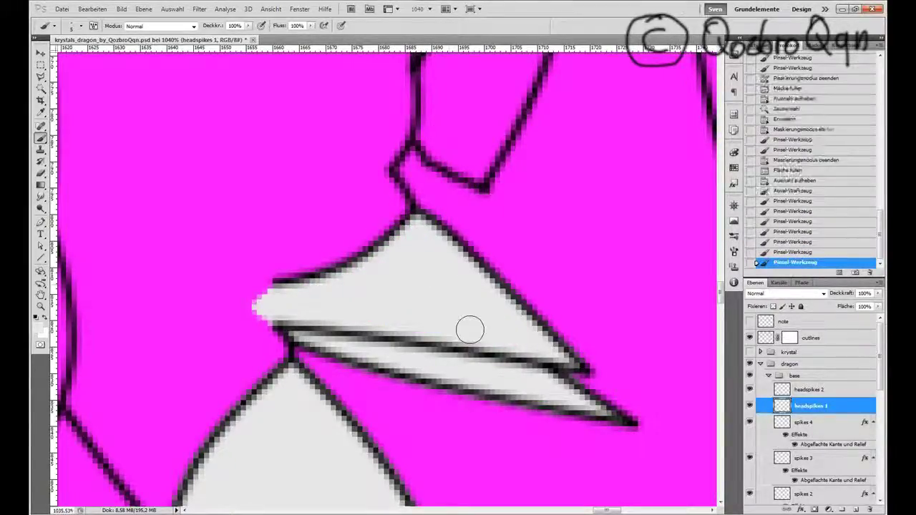
# - Hide the outlines layer, touch up the notch near the topmost jaw spike's tip on headspikes 1, and show the outlines again
pyautogui.keyDown('ctrl'); pyautogui.click(469, 330); pyautogui.keyUp('ctrl')
pyautogui.click(749, 338)
pyautogui.click(808, 389)
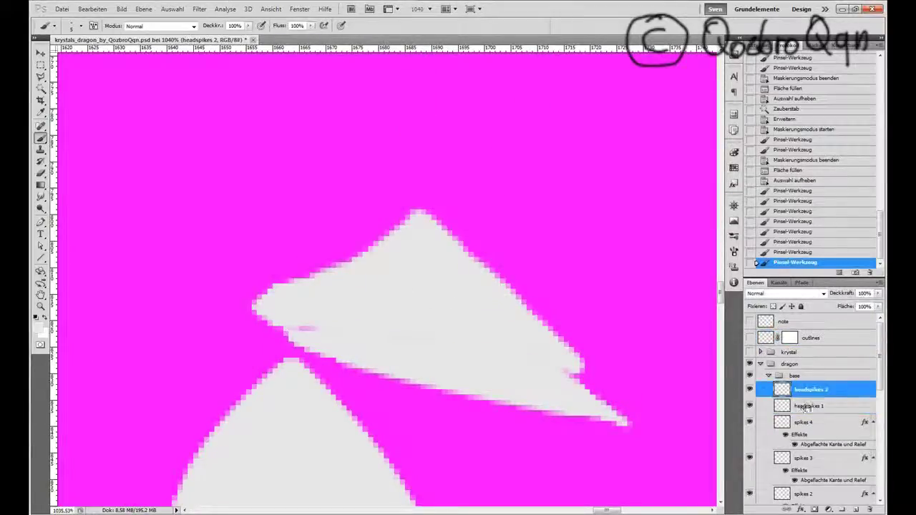
pyautogui.click(808, 405)
pyautogui.click(581, 372)
pyautogui.click(587, 378)
pyautogui.scroll(-4, 513, 339)
pyautogui.scroll(-5, 513, 339)
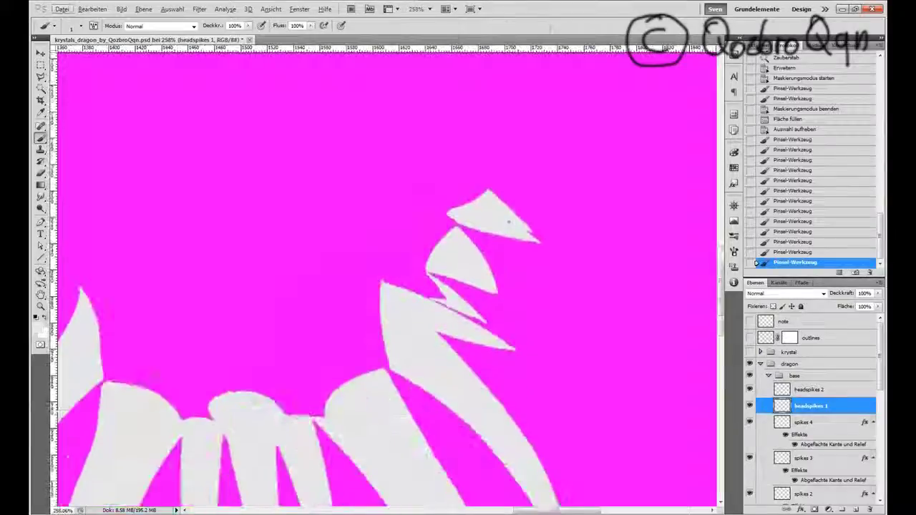
pyautogui.click(749, 337)
# - On the headspikes 2 layer, brush light grey into the open lowest spike beside the left jaw, up to the large chin spike
pyautogui.scroll(-3, 410, 333)
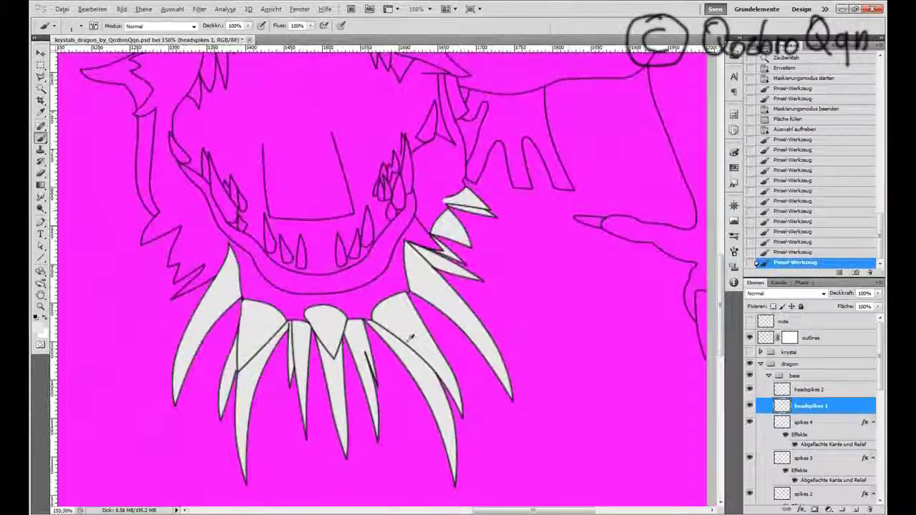
pyautogui.scroll(2, 411, 335)
pyautogui.scroll(2, 411, 335)
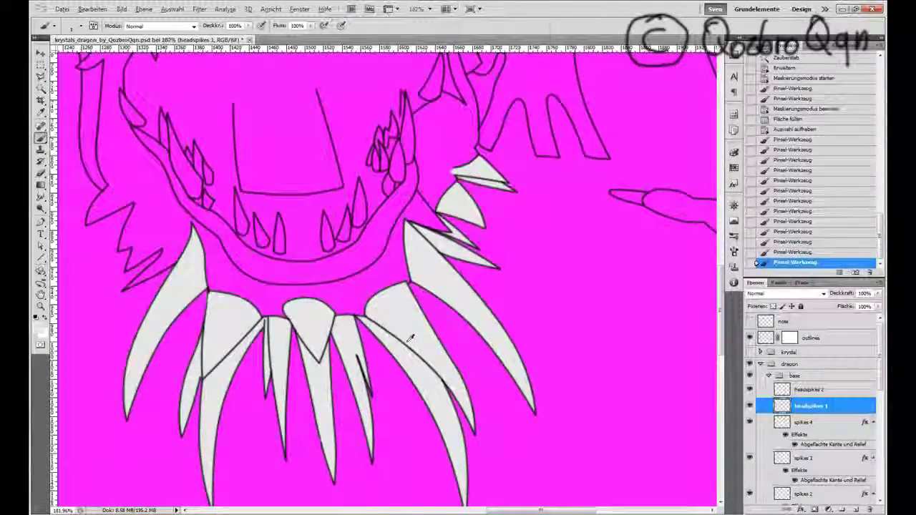
pyautogui.scroll(4, 157, 236)
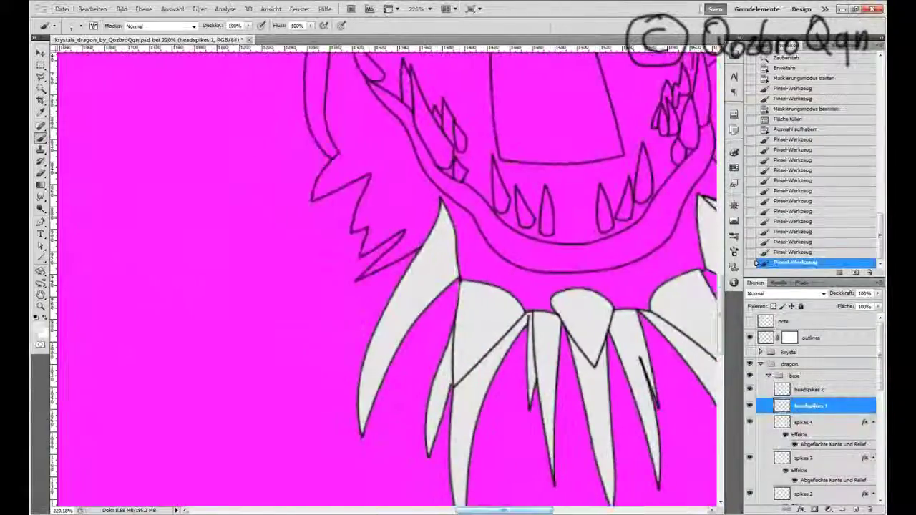
pyautogui.hotkey('alt', ']')
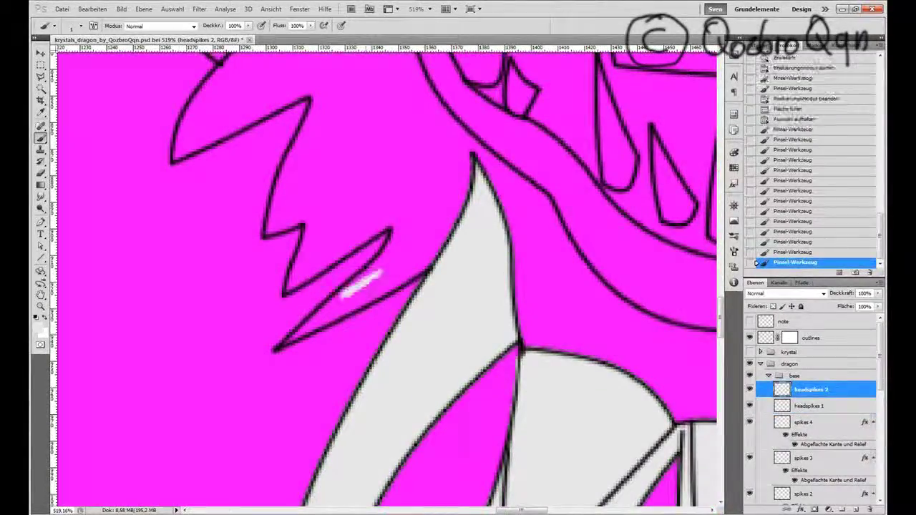
pyautogui.moveTo(380, 272); pyautogui.dragTo(361, 280)
pyautogui.moveTo(443, 227); pyautogui.dragTo(409, 261)
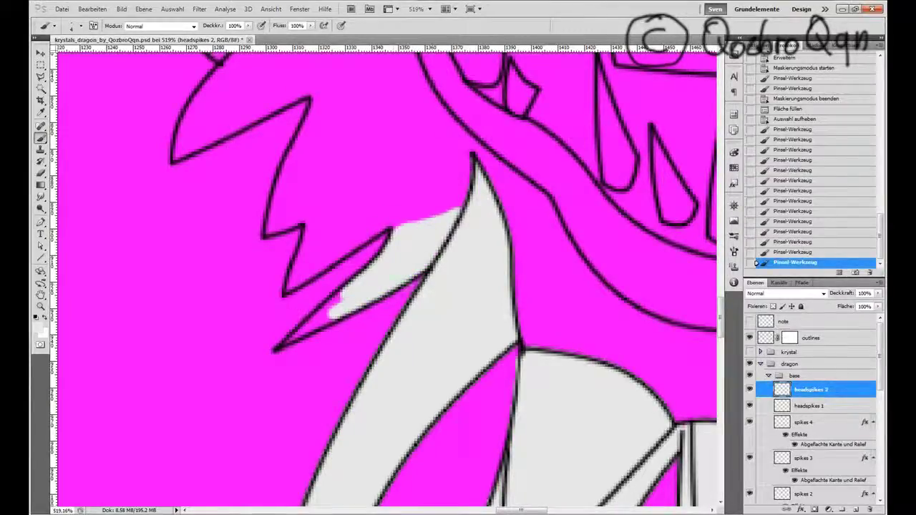
# - Erase the paint outside the left jaw spike's outline, brush its tip and edges light grey, and check it without the outlines
pyautogui.press('e')
pyautogui.moveTo(410, 285); pyautogui.dragTo(334, 306)
pyautogui.press('b')
pyautogui.moveTo(293, 333); pyautogui.dragTo(324, 308)
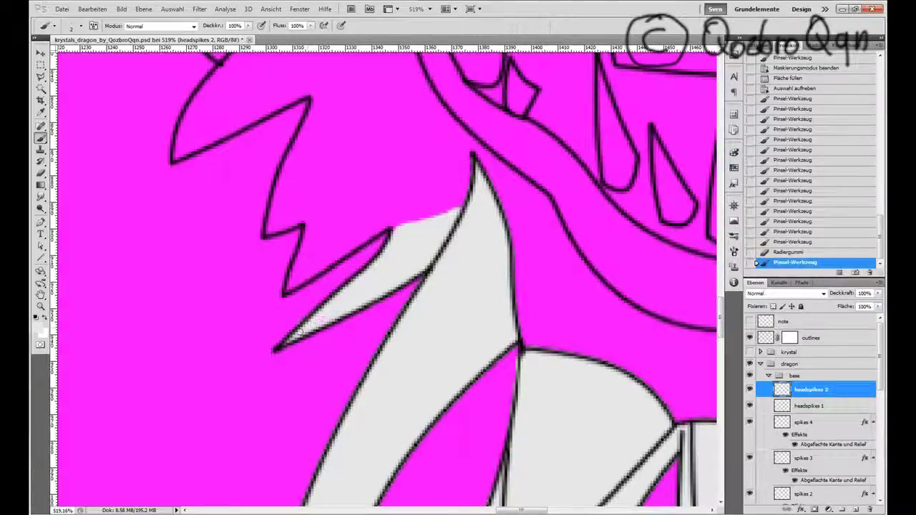
pyautogui.moveTo(336, 295); pyautogui.dragTo(372, 276)
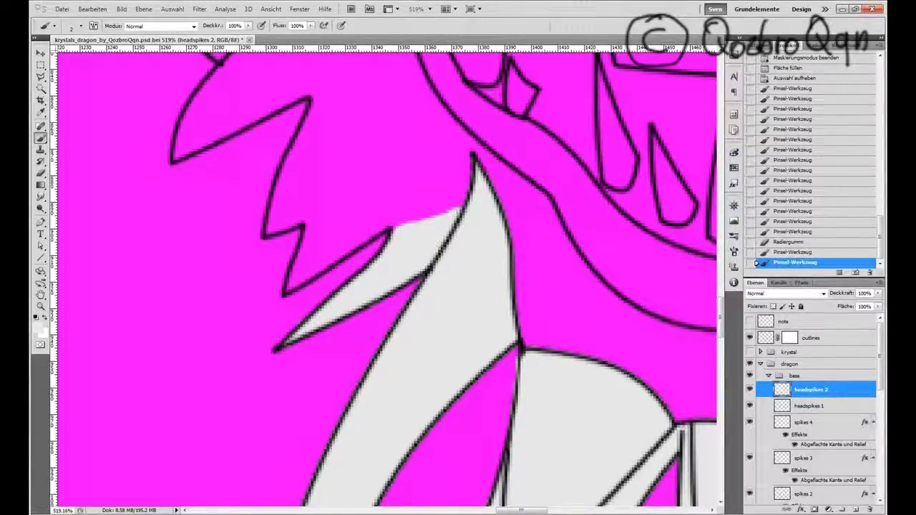
pyautogui.moveTo(433, 259); pyautogui.dragTo(423, 275)
pyautogui.click(749, 337)
pyautogui.click(749, 338)
# - On the outlines layer, select the upper spike and the inner section of the lower spike at the head's right side with the Magic Wand
pyautogui.scroll(-8, 430, 322)
pyautogui.scroll(5, 429, 322)
pyautogui.scroll(3, 530, 104)
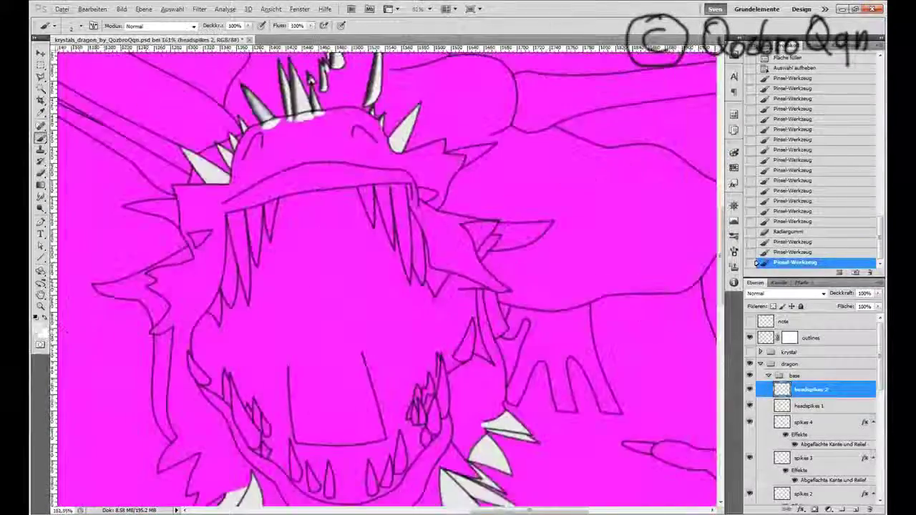
pyautogui.click(808, 406)
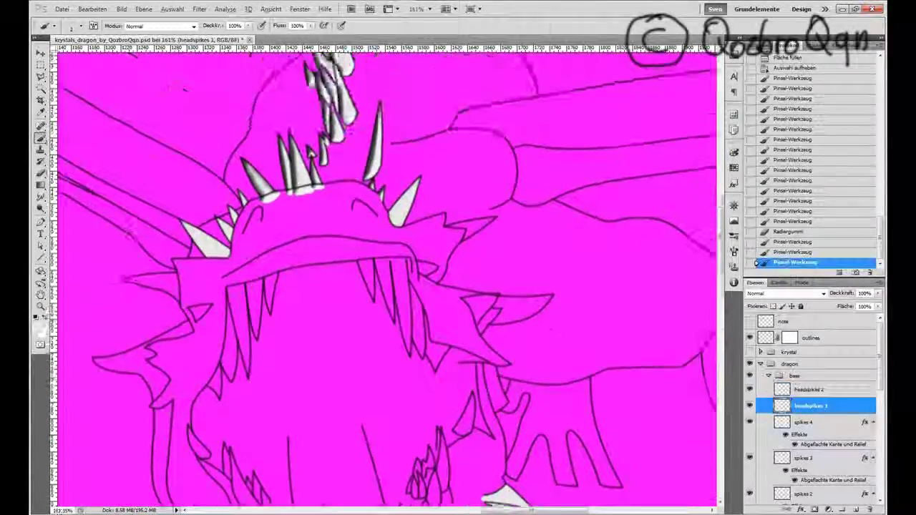
pyautogui.scroll(2, 495, 282)
pyautogui.press('w')
pyautogui.click(811, 338)
pyautogui.click(469, 223)
pyautogui.keyDown('shift'); pyautogui.click(476, 337); pyautogui.keyUp('shift')
# - Add the upper spike at the head's left side to the selection and subtract the unwanted areas around it
pyautogui.scroll(-3, 275, 289)
pyautogui.keyDown('shift'); pyautogui.click(107, 369); pyautogui.keyUp('shift')
pyautogui.keyDown('shift'); pyautogui.click(127, 299); pyautogui.keyUp('shift')
pyautogui.keyDown('alt'); pyautogui.click(129, 386); pyautogui.keyUp('alt')
pyautogui.keyDown('alt'); pyautogui.click(93, 362); pyautogui.keyUp('alt')
pyautogui.scroll(-3, 344, 286)
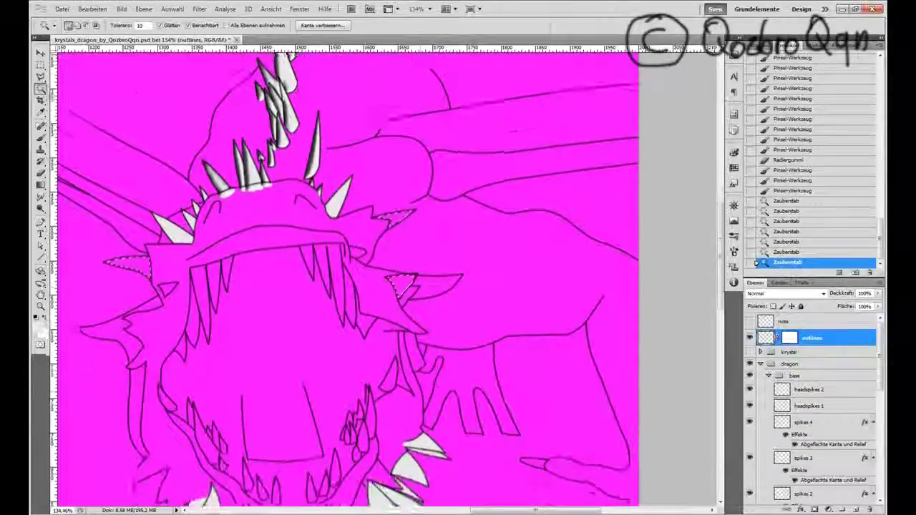
pyautogui.scroll(2, 344, 286)
pyautogui.scroll(1, 366, 301)
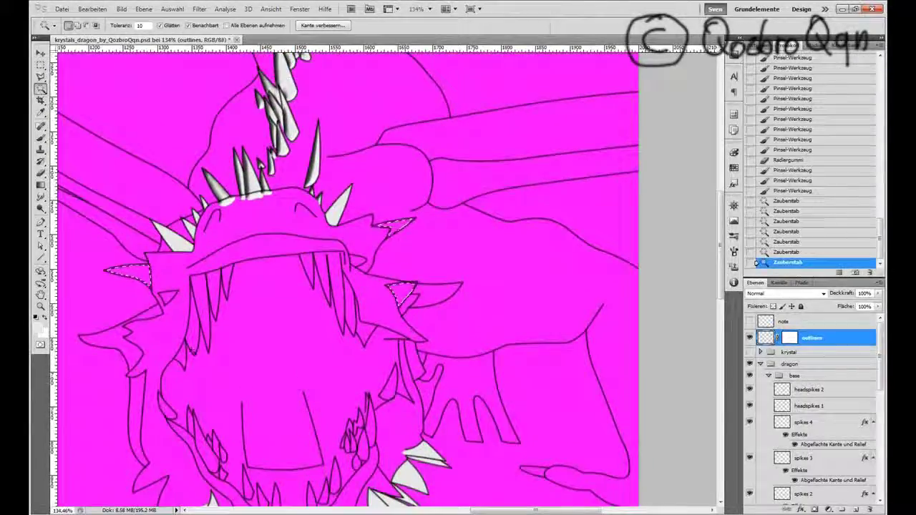
# - Expand the selection of the side head spikes, fill it with light grey on the headspikes 1 layer and deselect
pyautogui.click(172, 8)
pyautogui.moveTo(236, 116)
pyautogui.click(329, 140)
pyautogui.click(351, 387)
pyautogui.hotkey('ctrl', '+')
pyautogui.scroll(3, 386, 279)
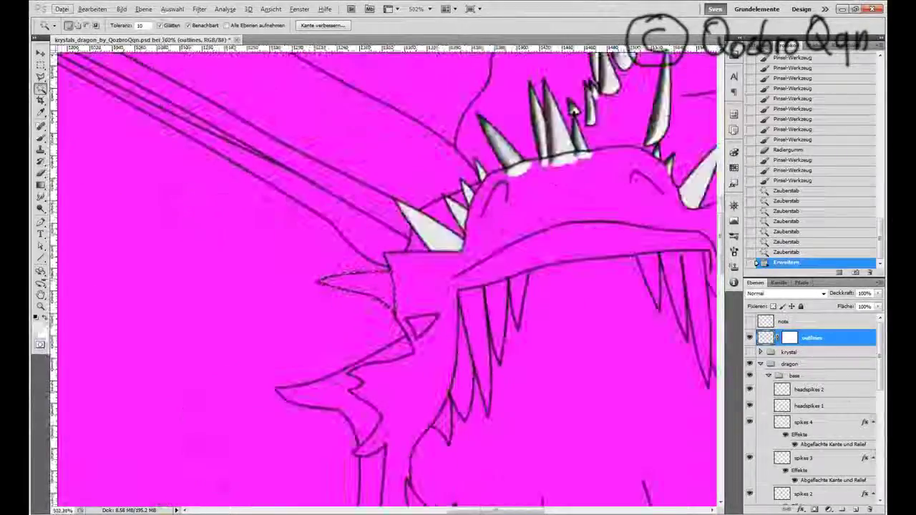
pyautogui.click(809, 406)
pyautogui.hotkey('alt', 'BackSpace')
pyautogui.hotkey('ctrl', 'd')
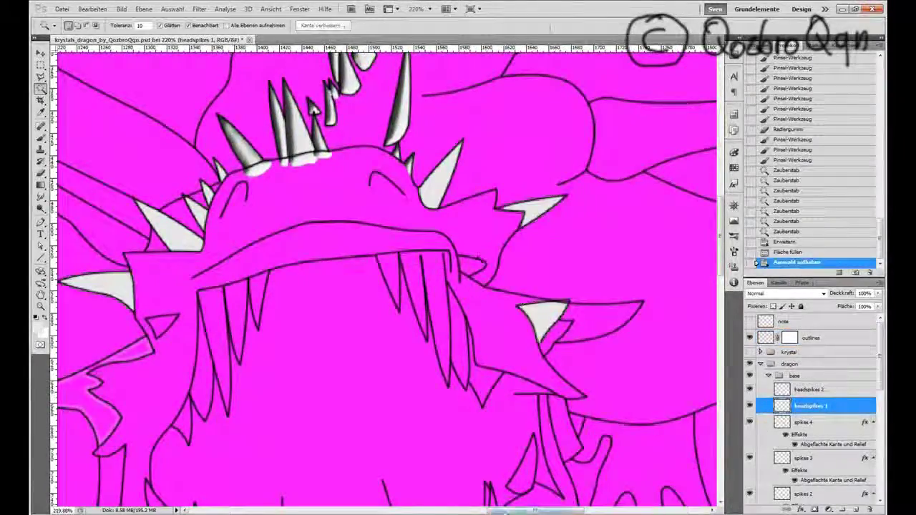
# - Brush light grey along the tip and edges of the spike at the head's left side and check it without the outlines
pyautogui.scroll(3, 387, 279)
pyautogui.press('b')
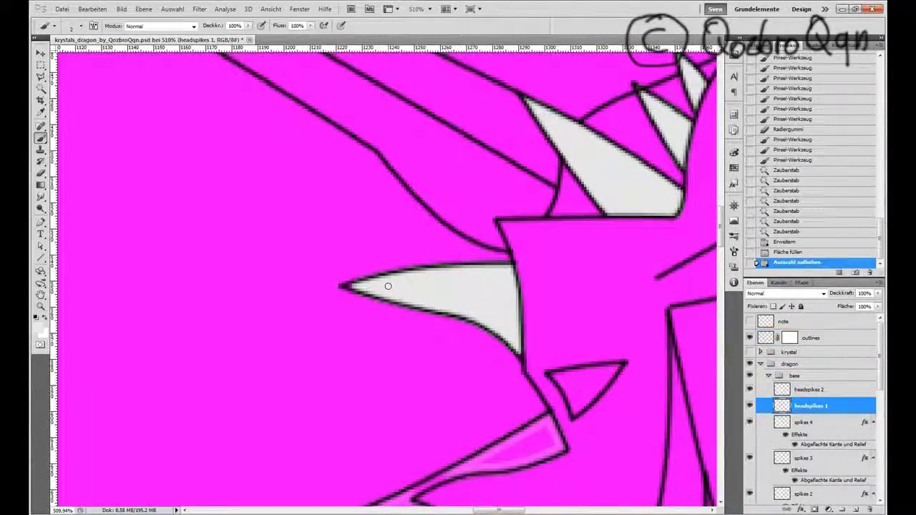
pyautogui.click(430, 279)
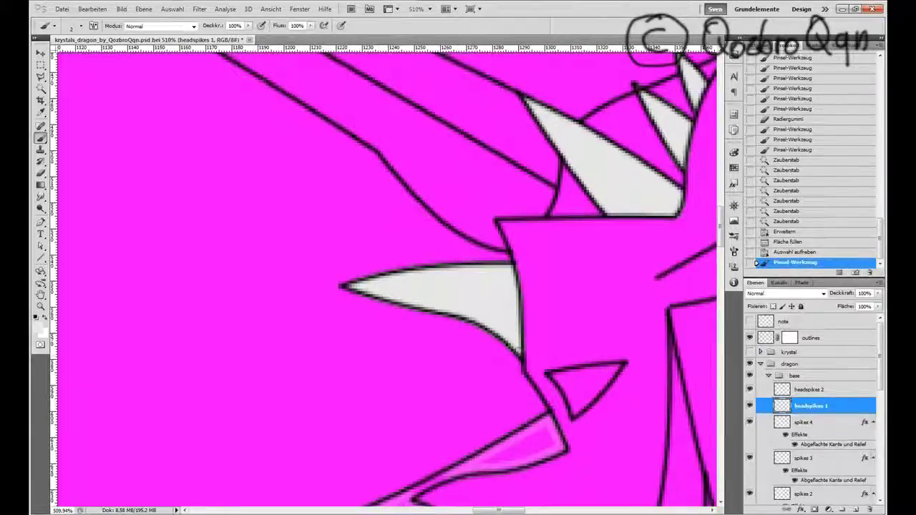
pyautogui.click(749, 338)
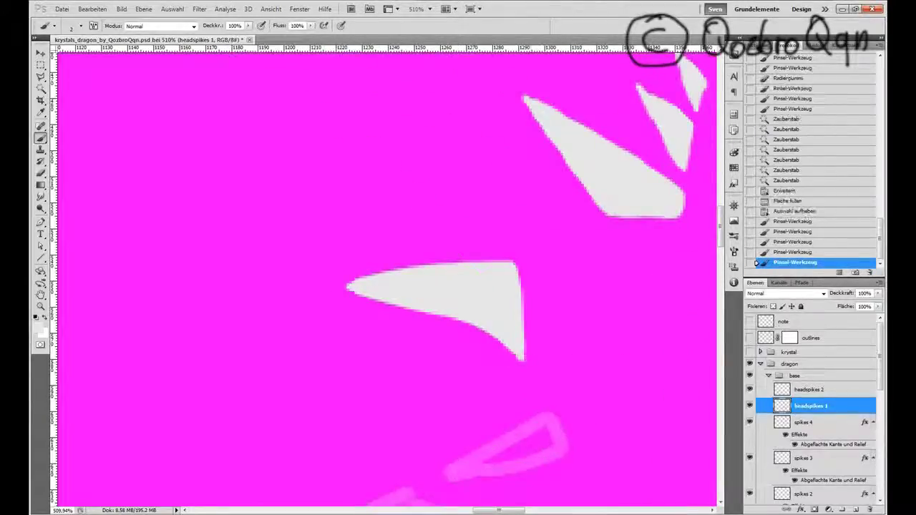
# - Erase the faint stray outline strokes below the filled spike at the head's left side
pyautogui.scroll(-5, 386, 279)
pyautogui.hotkey('ctrl', '-')
pyautogui.hotkey('ctrl', '-')
pyautogui.hotkey('ctrl', '-')
pyautogui.hotkey('ctrl', '-')
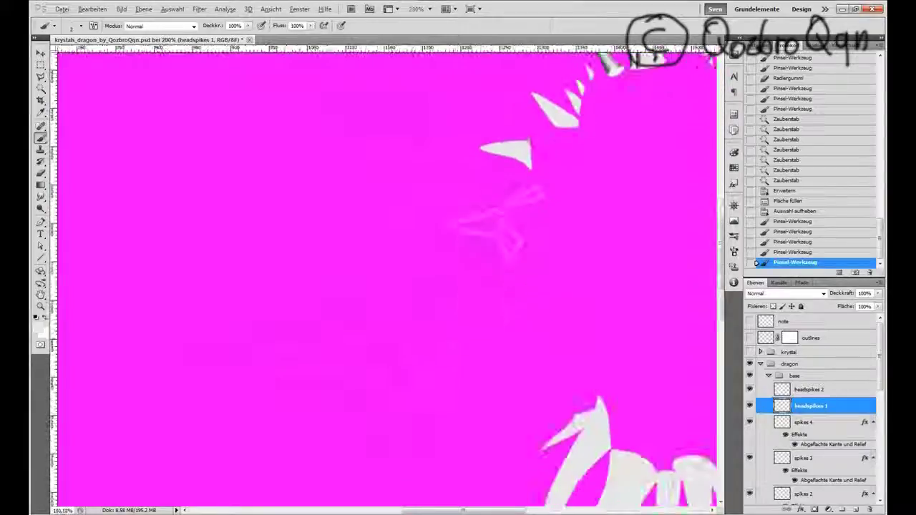
pyautogui.press('e')
pyautogui.moveTo(533, 194); pyautogui.dragTo(458, 225)
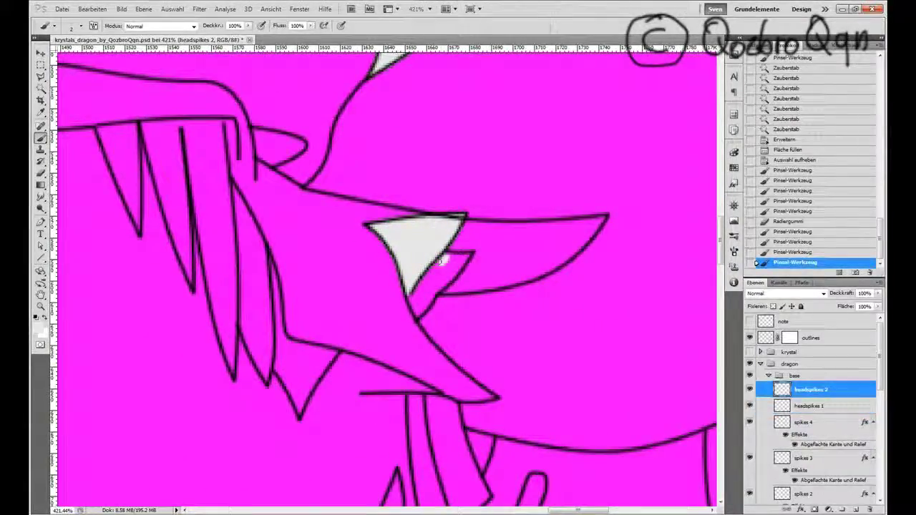
# - On the headspikes 2 layer, brush light grey into the small spike section below the filled lower spike at the head's right side
pyautogui.moveTo(445, 261); pyautogui.dragTo(410, 295)
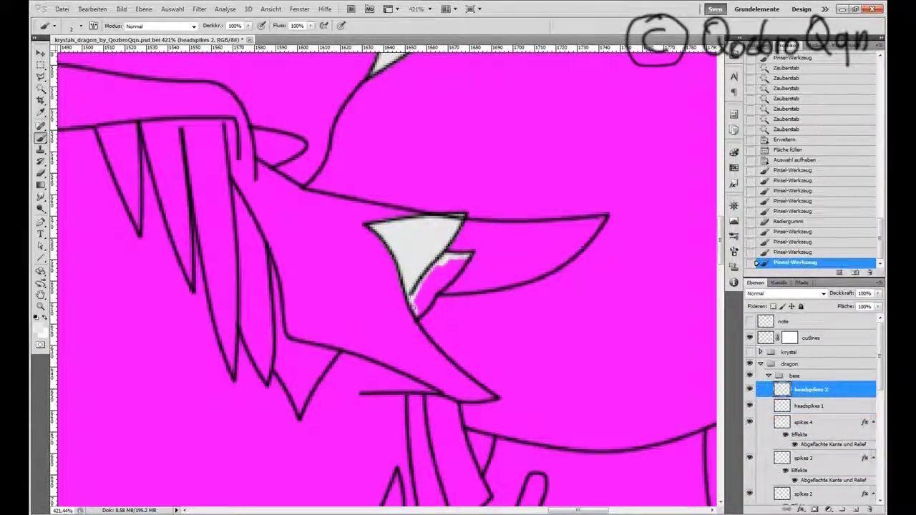
pyautogui.moveTo(461, 261)
pyautogui.mouseDown()
pyautogui.moveTo(429, 290)
pyautogui.moveTo(448, 270)
pyautogui.mouseUp()
pyautogui.click(463, 258)
pyautogui.click(415, 316)
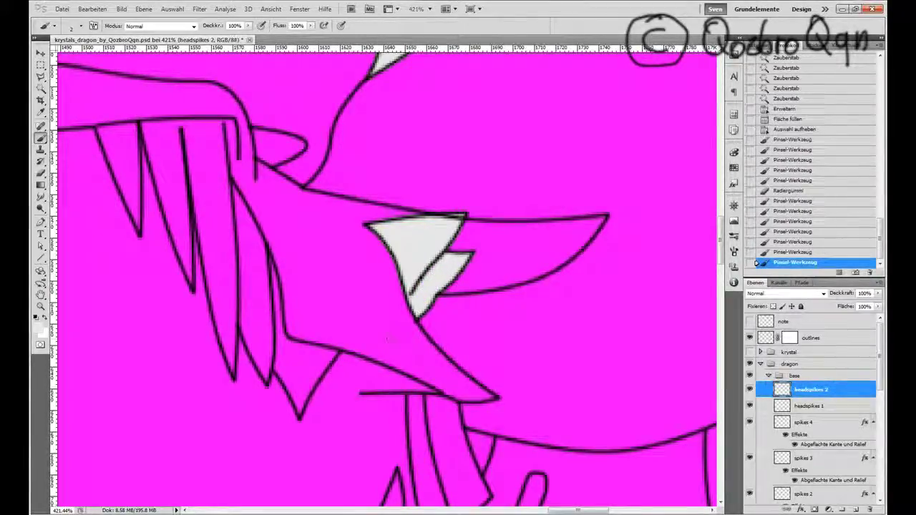
# - Brush light grey into the open base of the upper spike at the head's right side and activate the headspikes 1 layer
pyautogui.scroll(-5, 416, 316)
pyautogui.scroll(5, 392, 372)
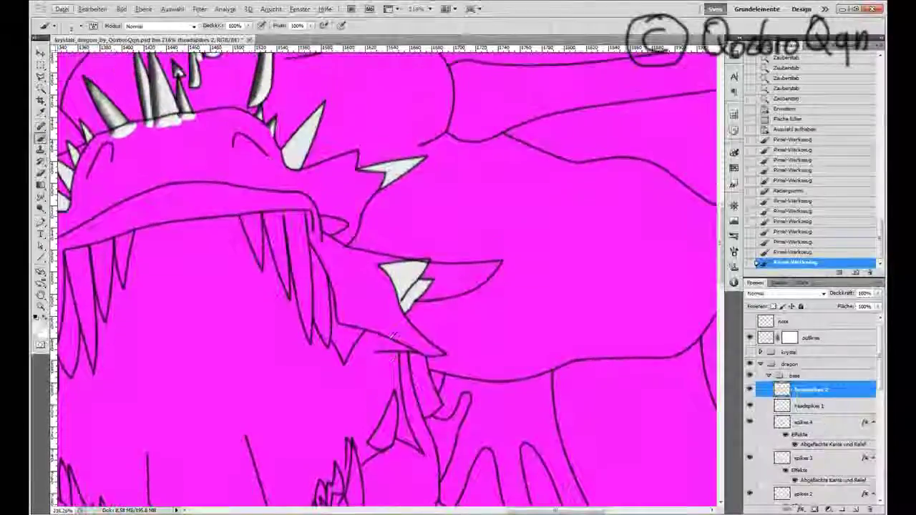
pyautogui.scroll(5, 385, 264)
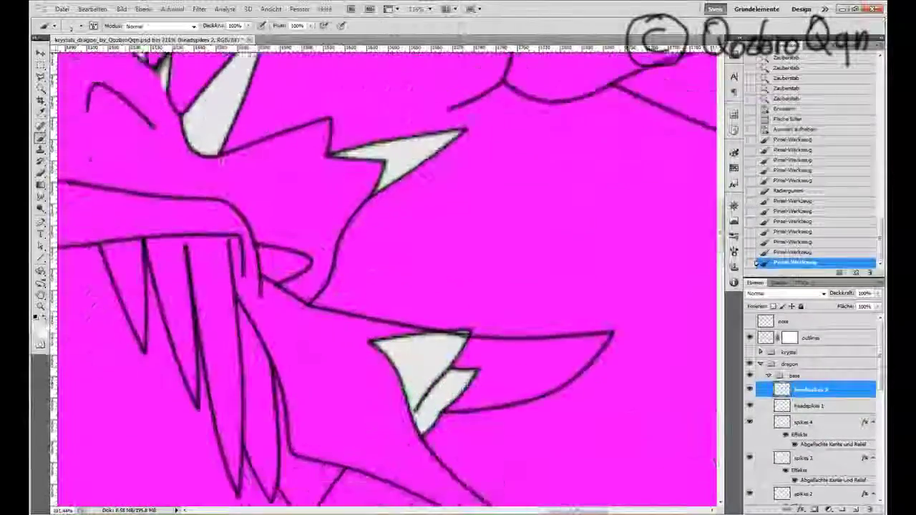
pyautogui.moveTo(374, 187); pyautogui.dragTo(349, 196)
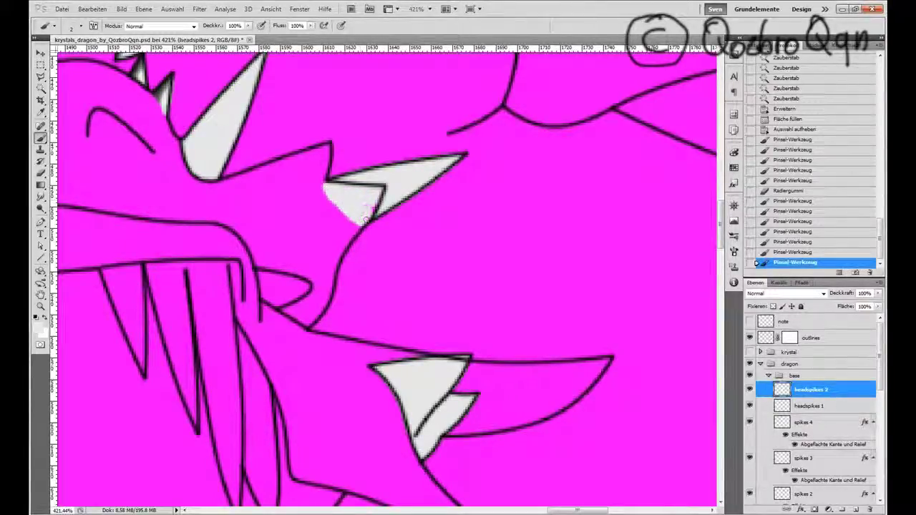
pyautogui.moveTo(337, 196); pyautogui.dragTo(331, 192)
pyautogui.hotkey('alt', '[')
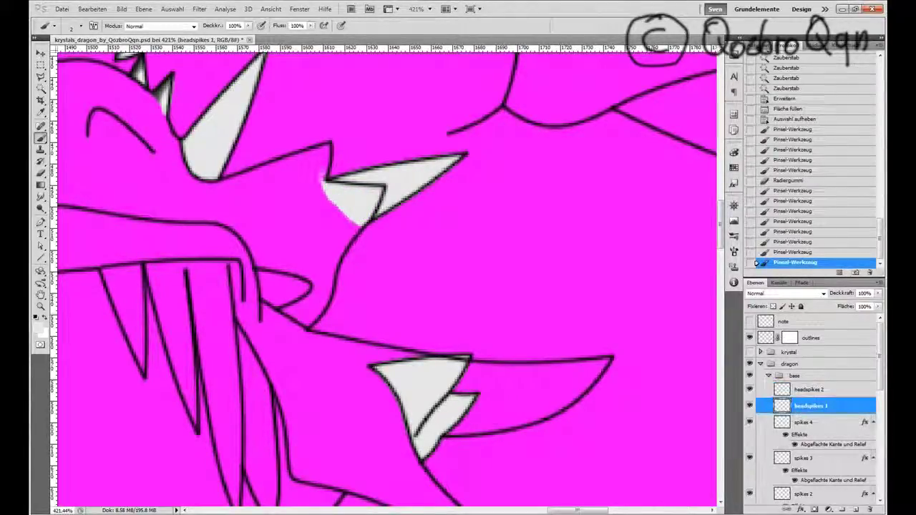